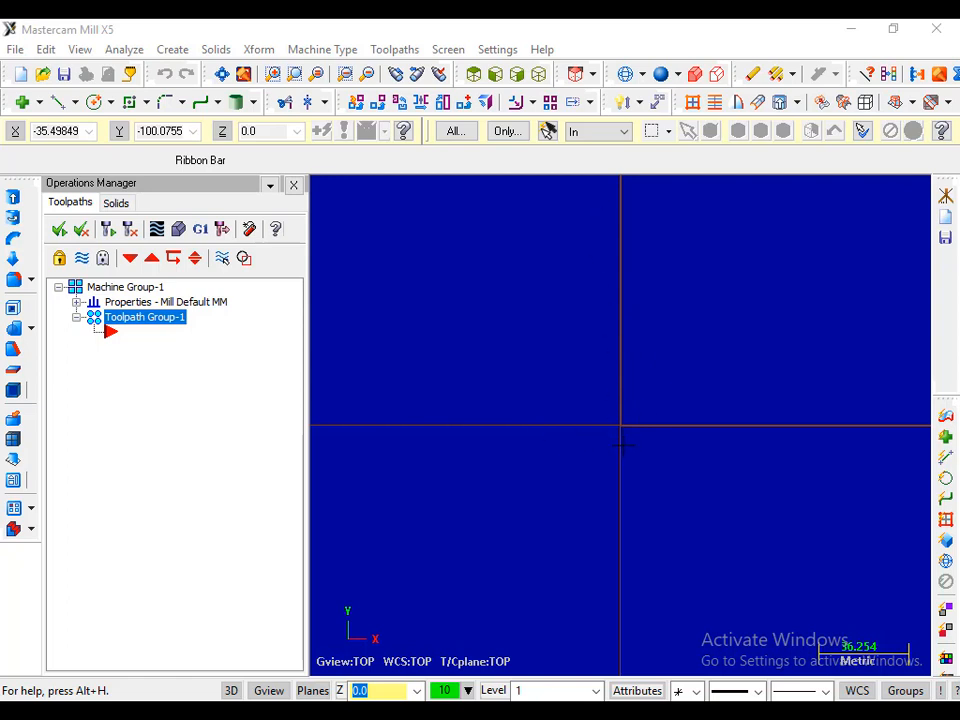
Step: Draw a 70 mm horizontal endpoint line from the origin along the positive X axis
left_click(75, 103)
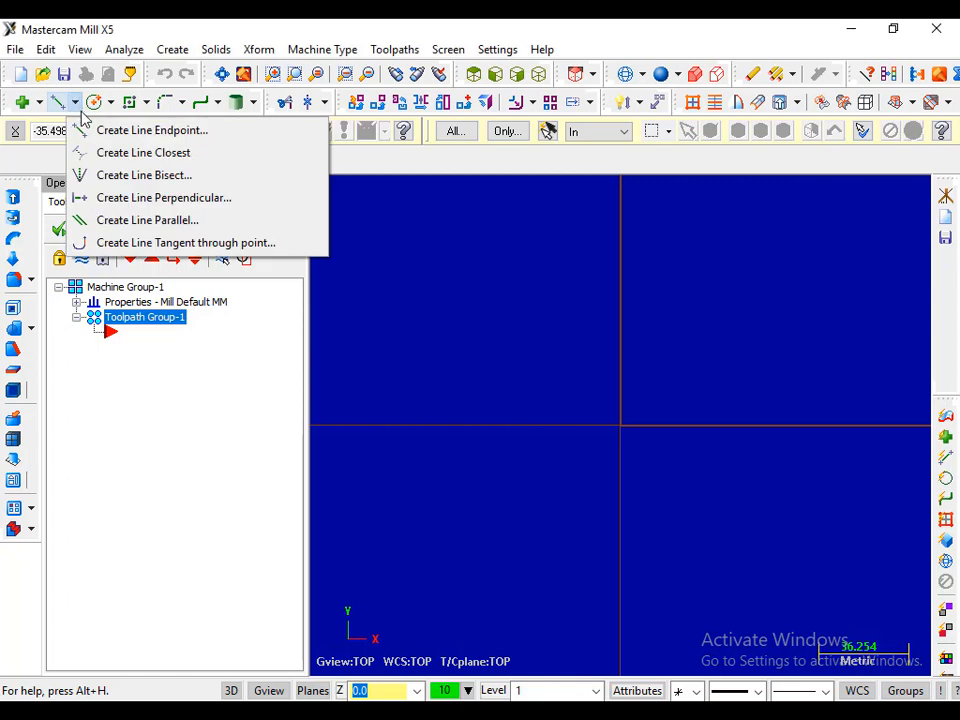
left_click(140, 131)
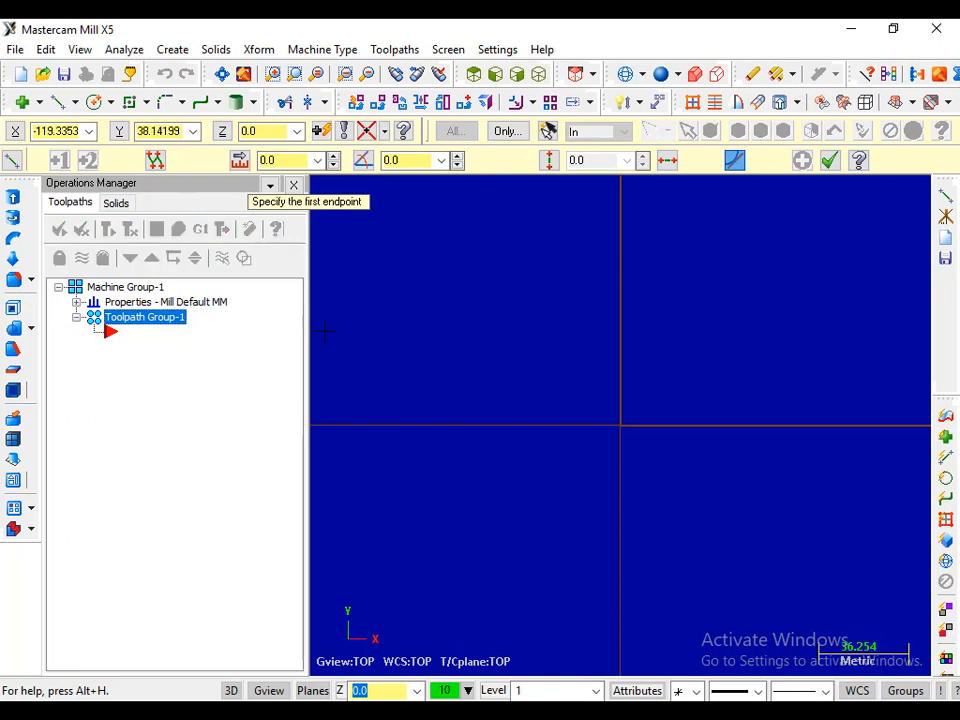
type("0")
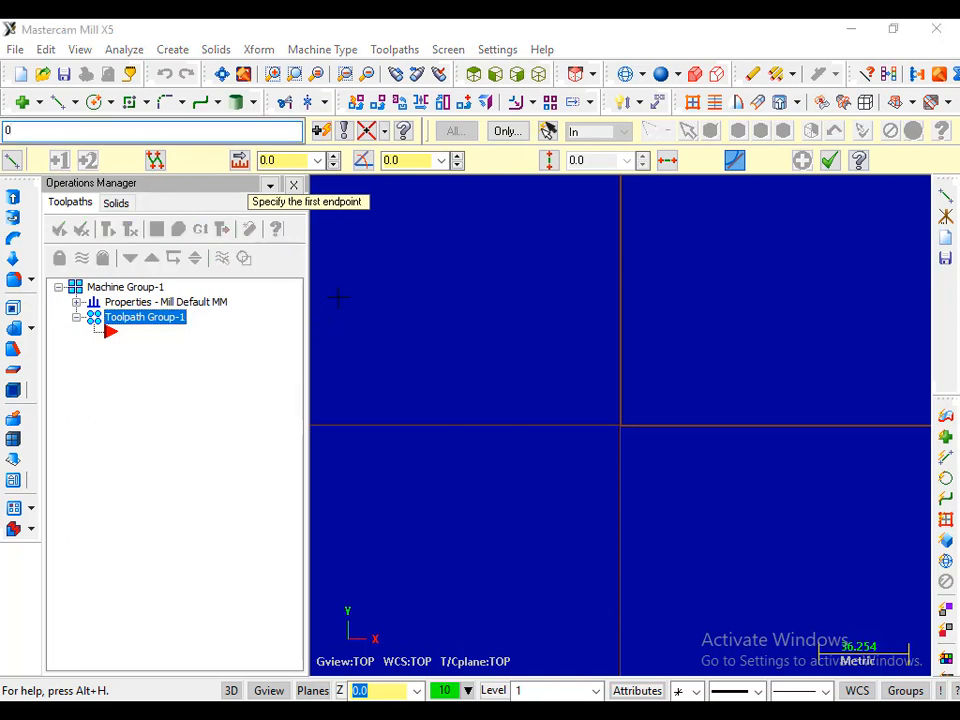
key("Return")
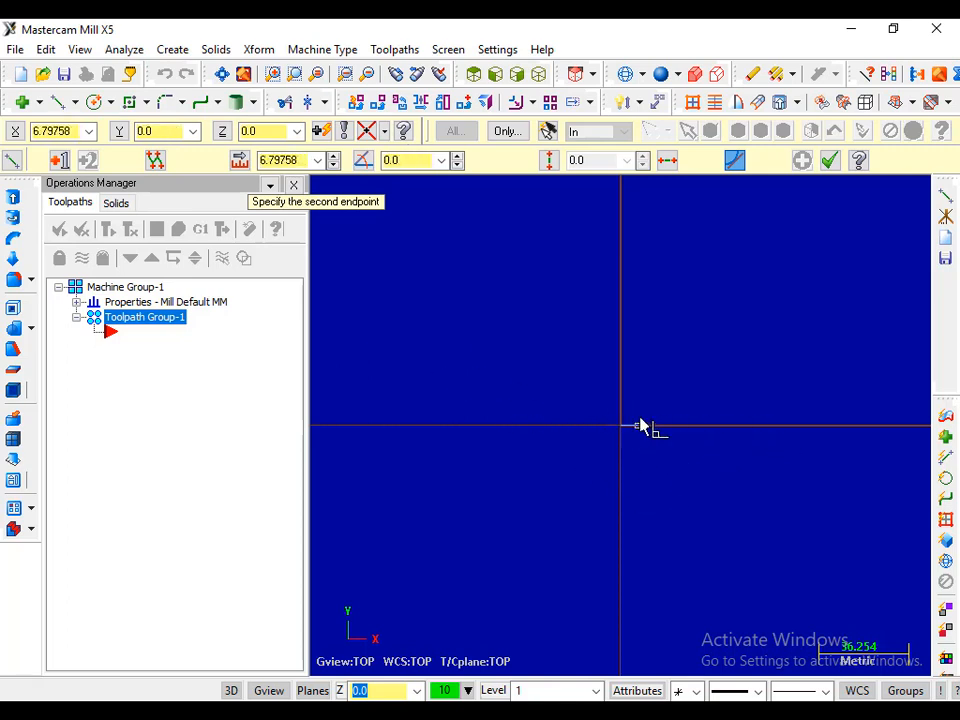
left_click(799, 436)
left_click(300, 159)
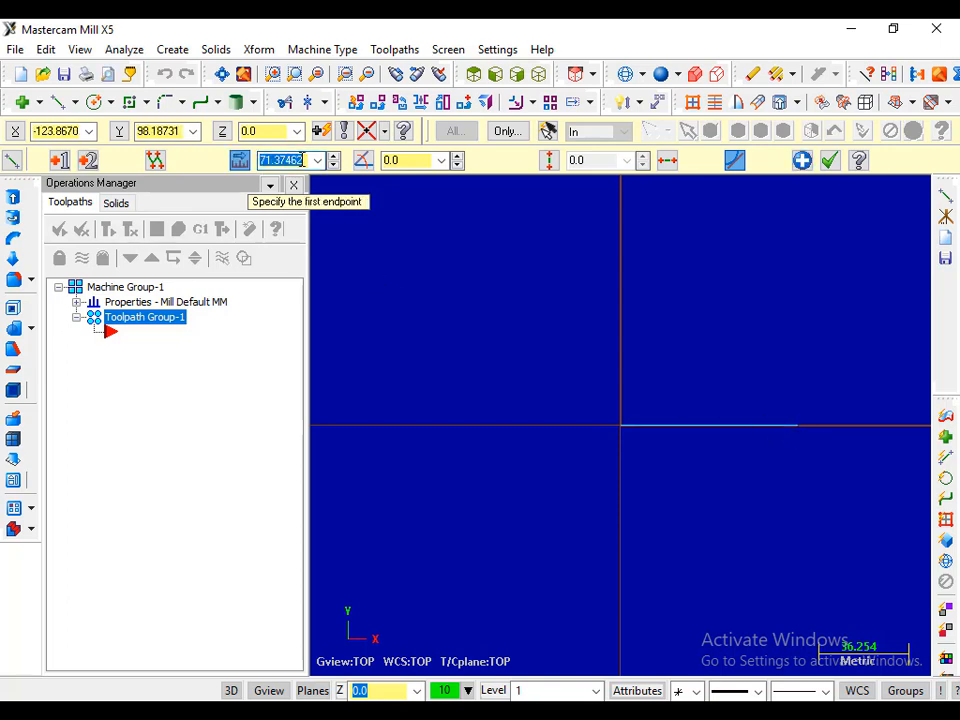
type("70")
key("Return")
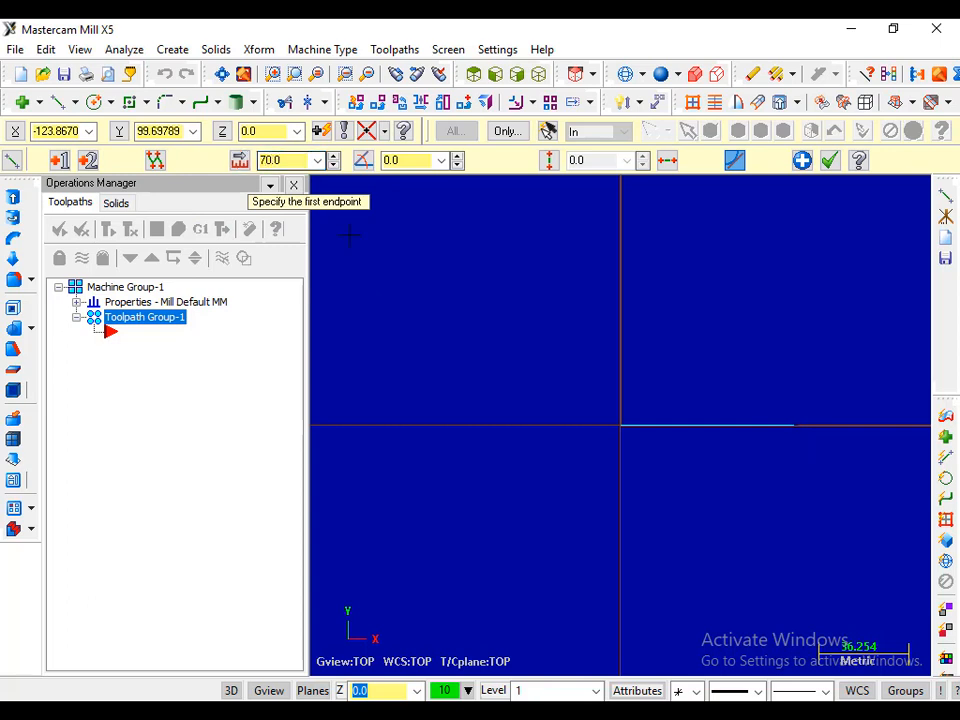
Step: Draw a 100 mm vertical line upward from the origin as the rectangle's second side
left_click(620, 428)
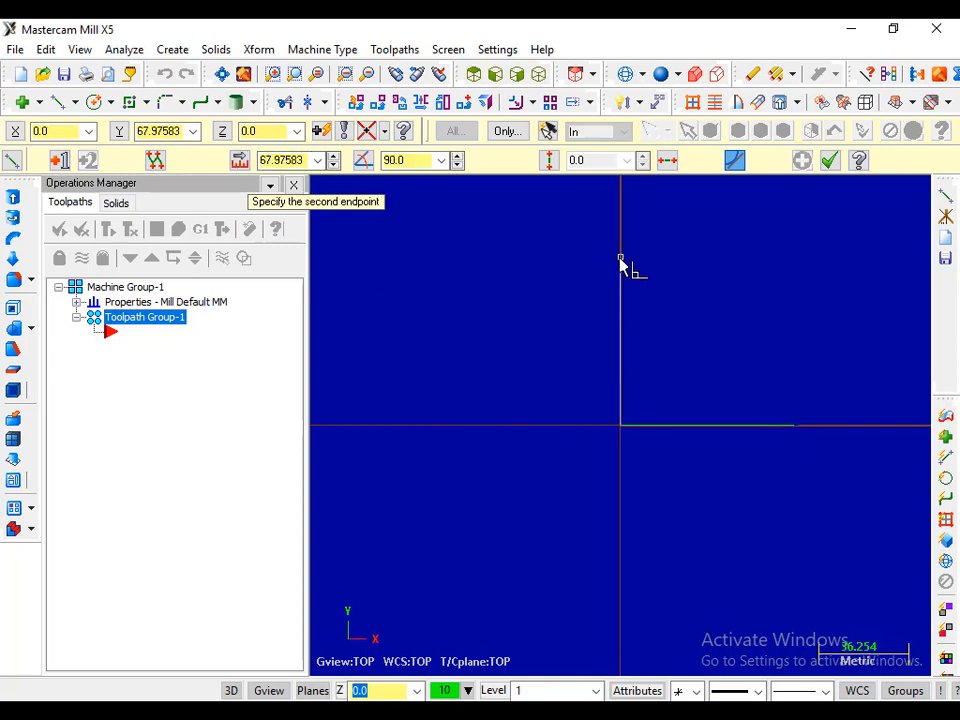
left_click(620, 258)
left_click(292, 160)
type("100")
key("Return")
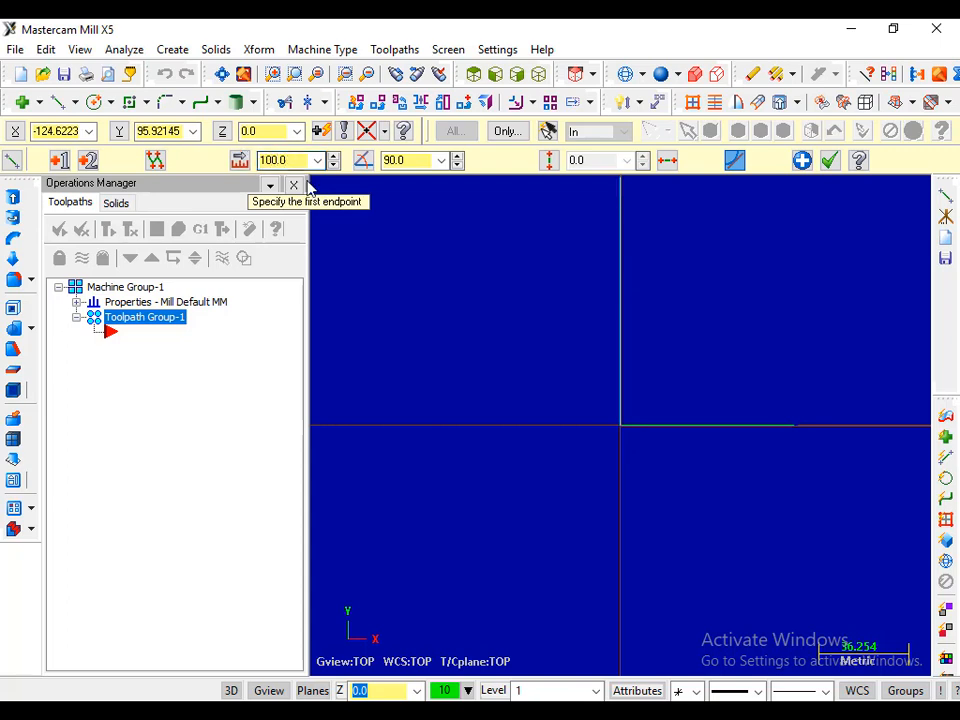
Step: Draw a 100 mm vertical line upward from the far end of the 70 mm base line
left_click(795, 426)
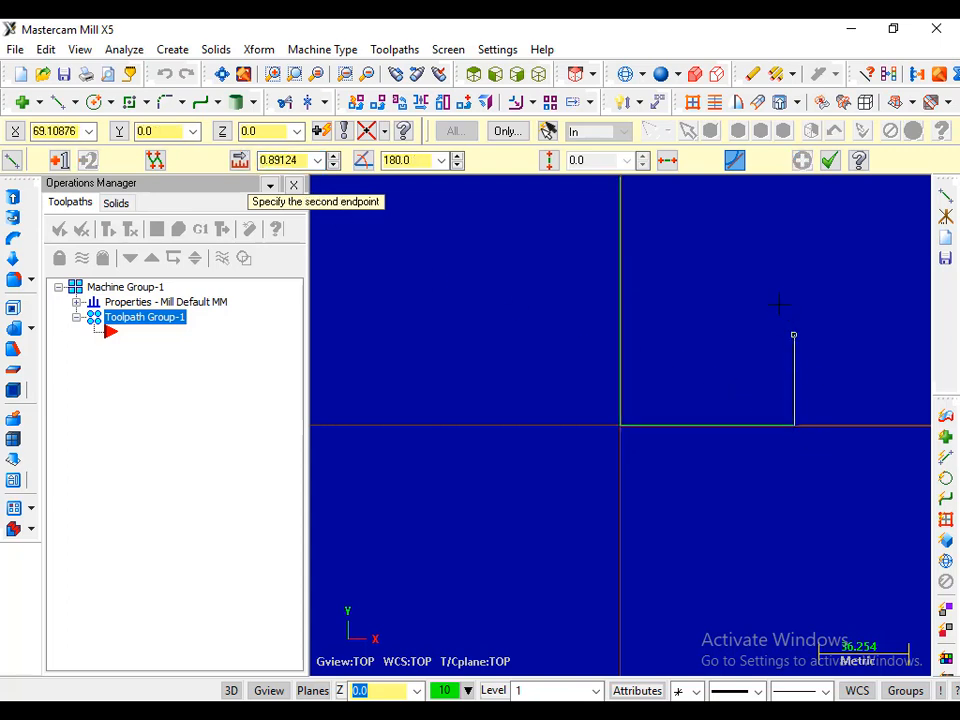
left_click(794, 237)
left_click(298, 160)
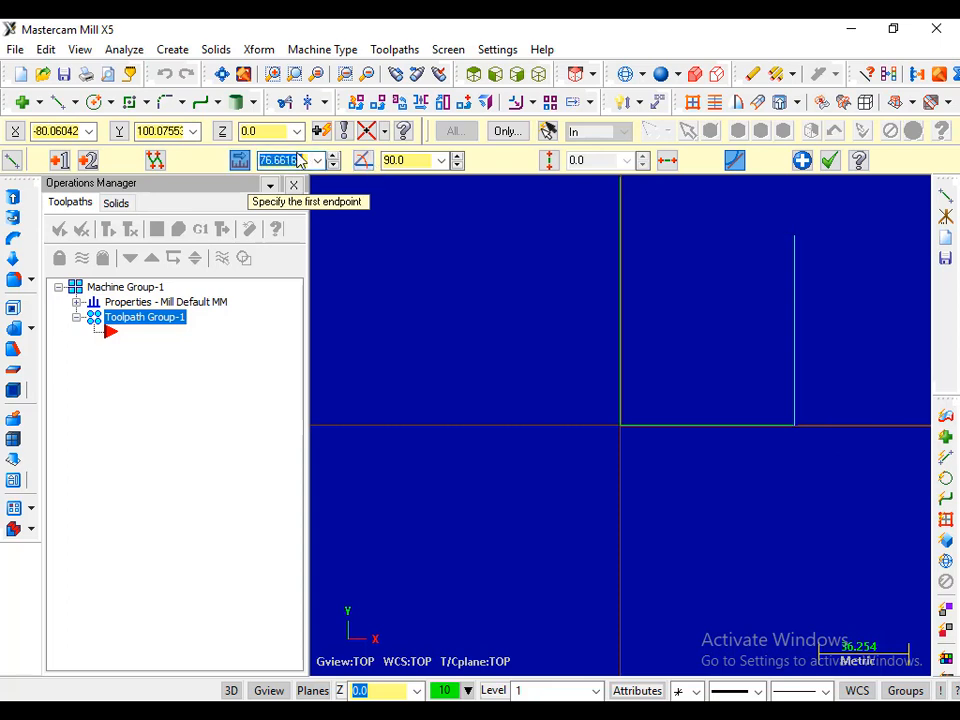
type("100")
key("Return")
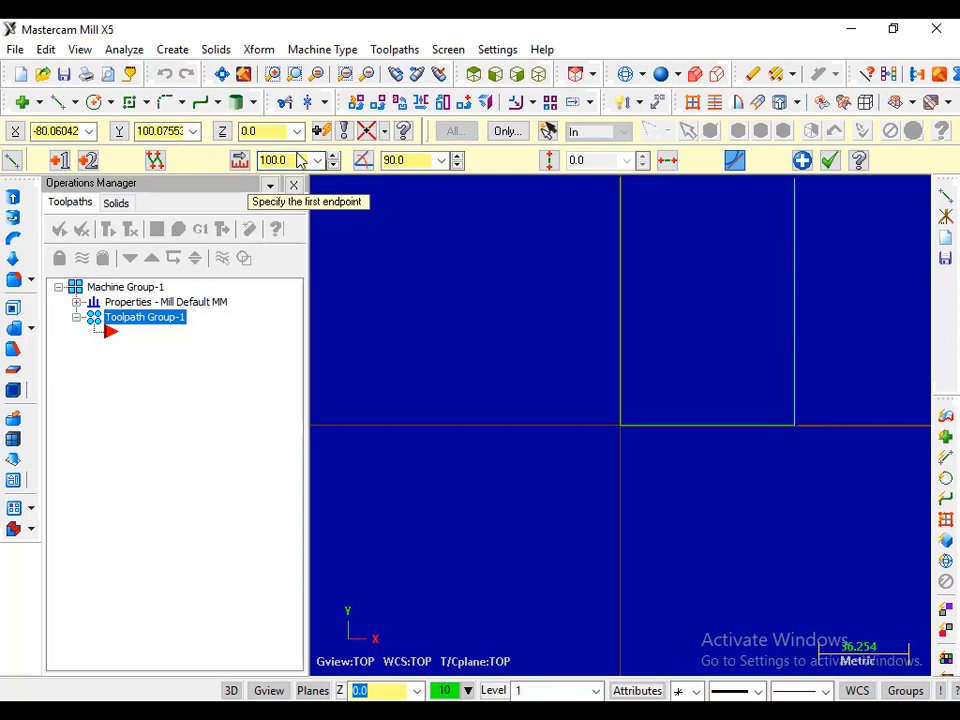
Step: Close the rectangle with a line joining the upper endpoints of the two vertical lines
right_click(701, 261)
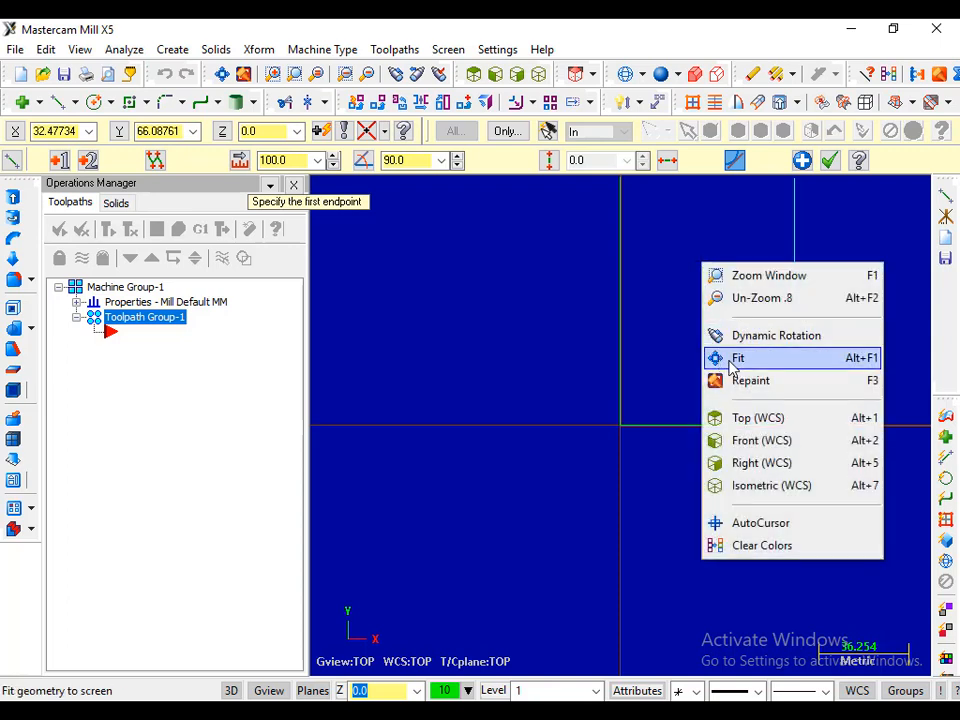
left_click(738, 358)
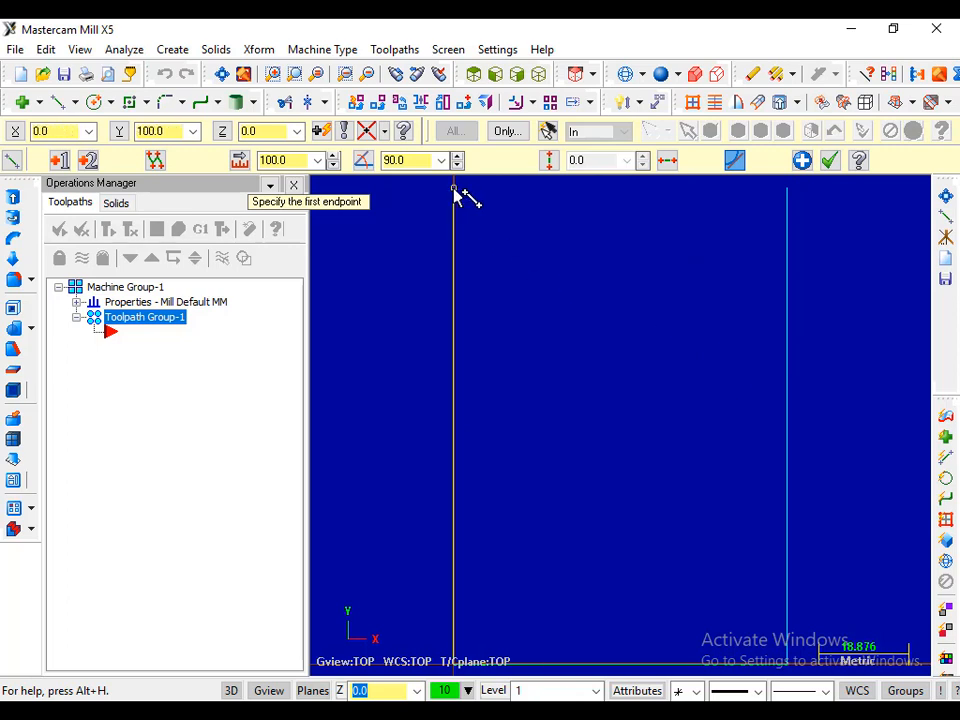
left_click(454, 188)
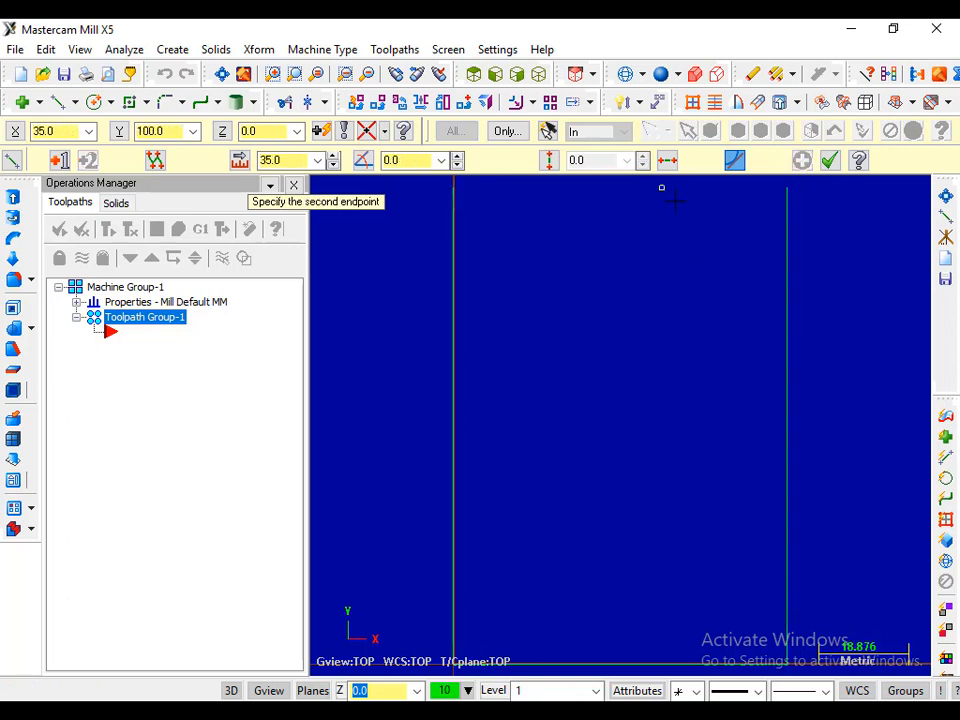
left_click(788, 190)
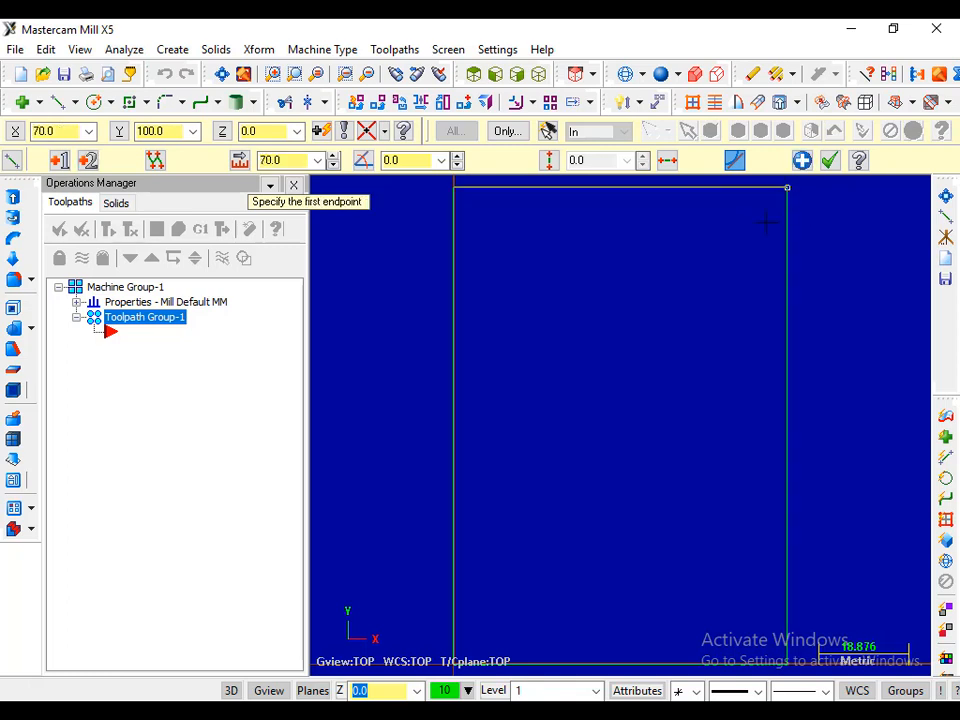
right_click(563, 262)
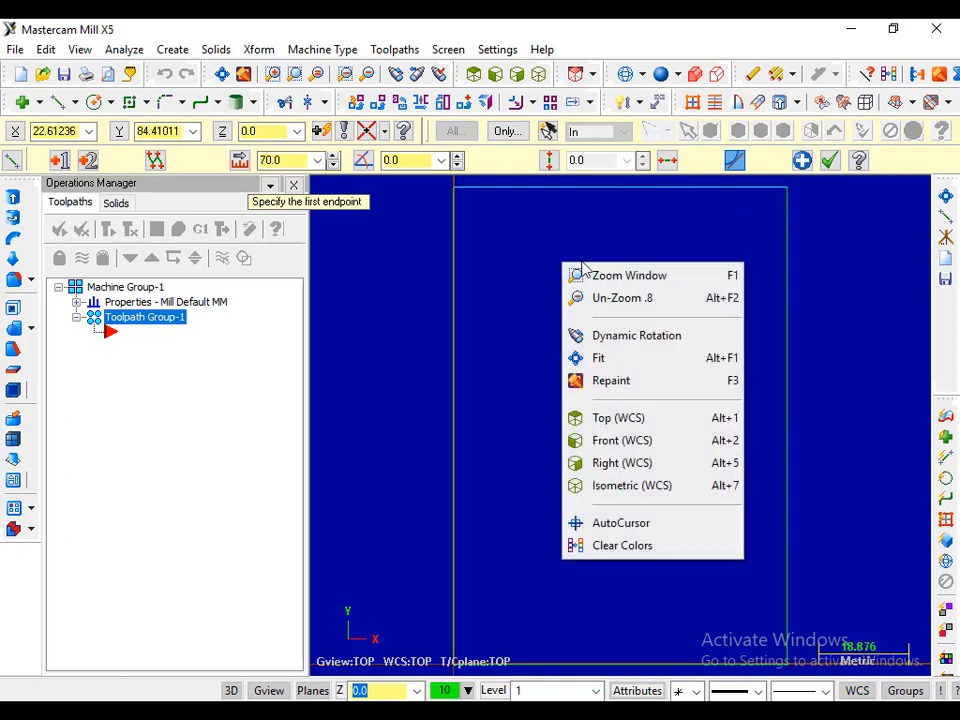
left_click(619, 359)
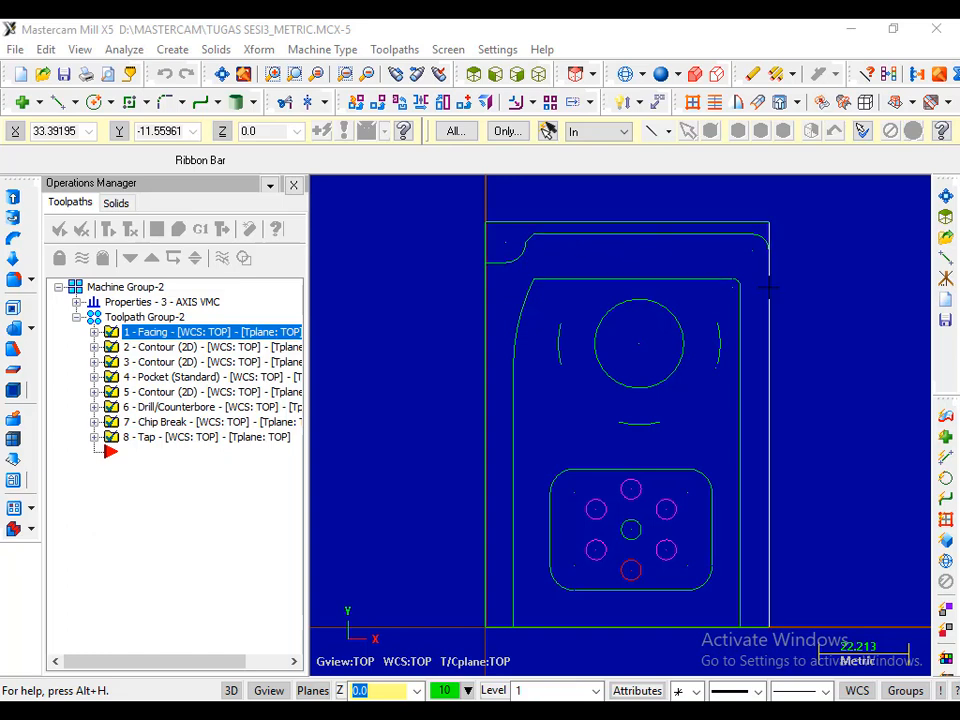
Step: Examine the whole part geometry and its stock boundary from the isometric direction
right_click(817, 235)
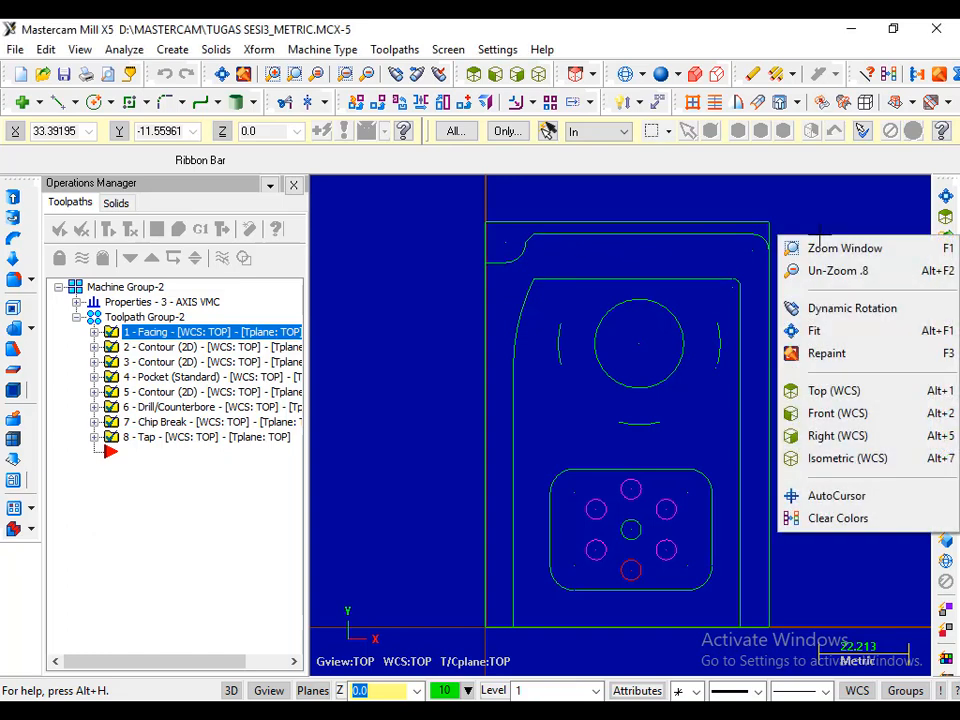
left_click(815, 459)
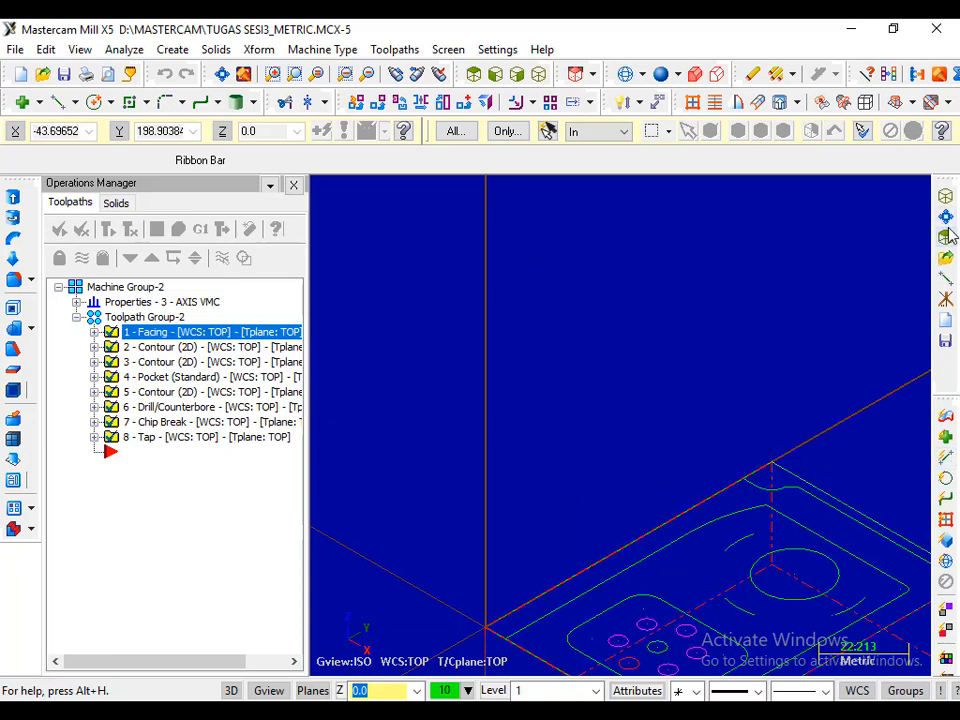
left_click(945, 216)
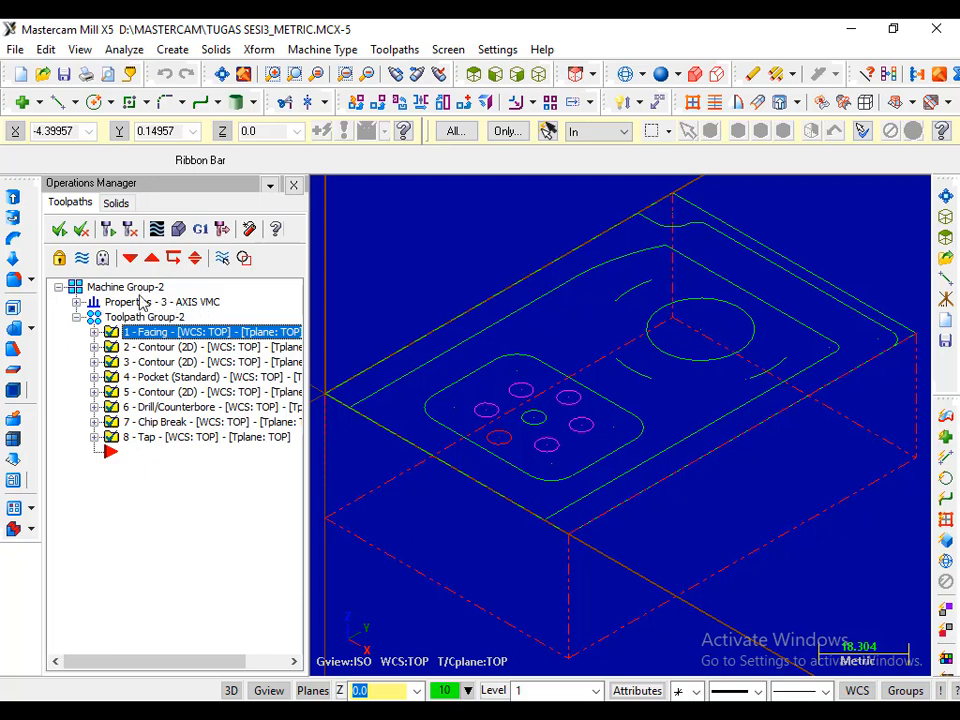
Step: Look through the available mill machine definitions, highlight MILL 3 - AXIS VMC MM.MMD-5, and leave the list without saving
left_click(326, 54)
mouse_move(381, 74)
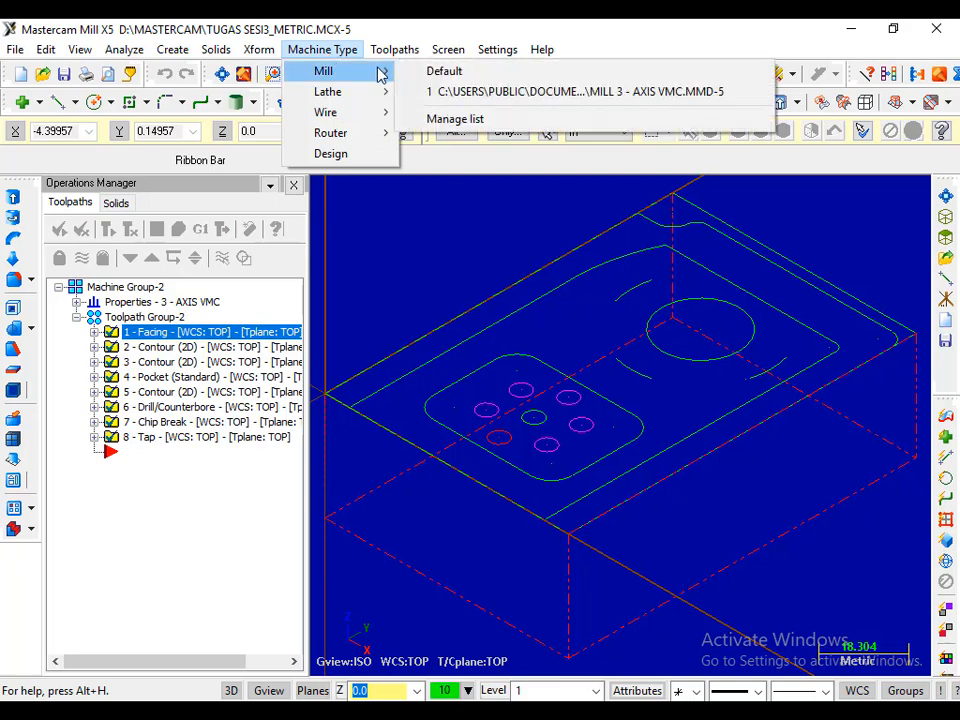
left_click(456, 120)
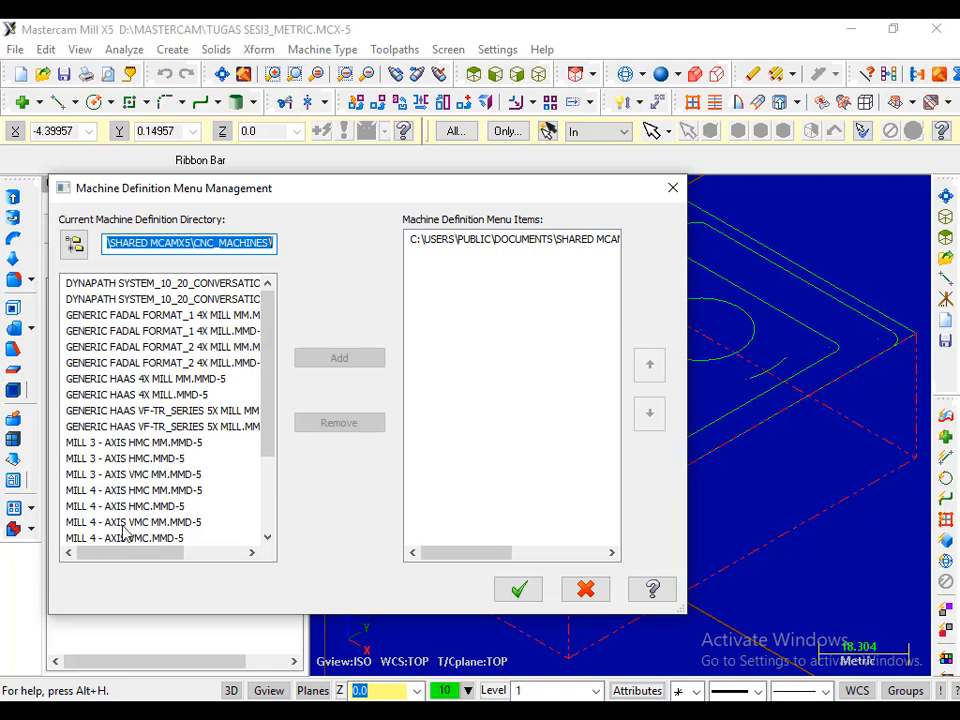
left_click(133, 476)
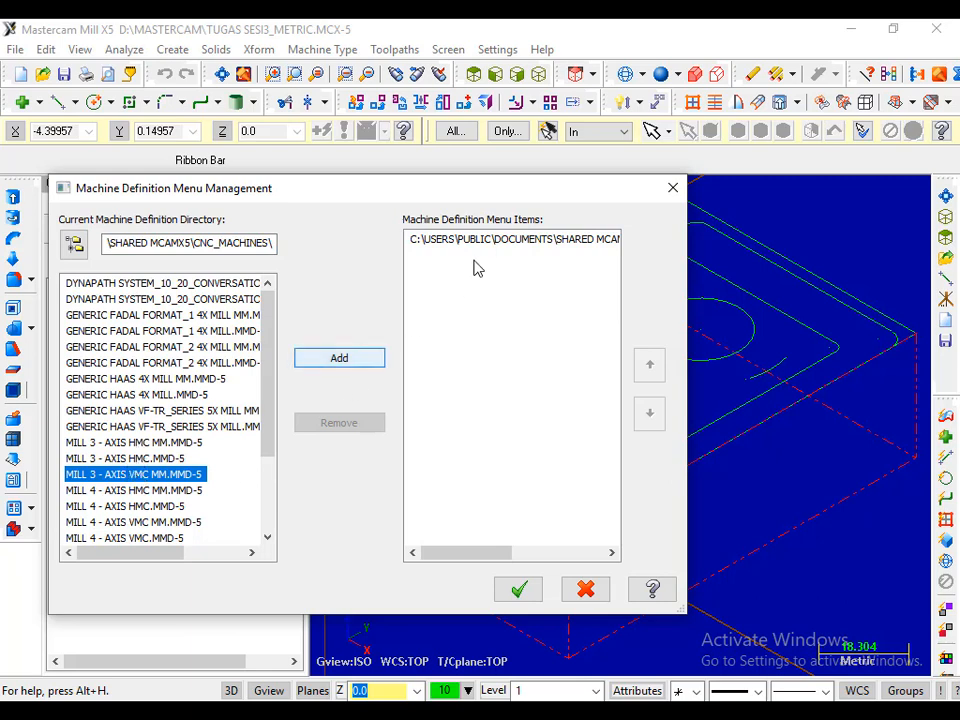
left_click(585, 591)
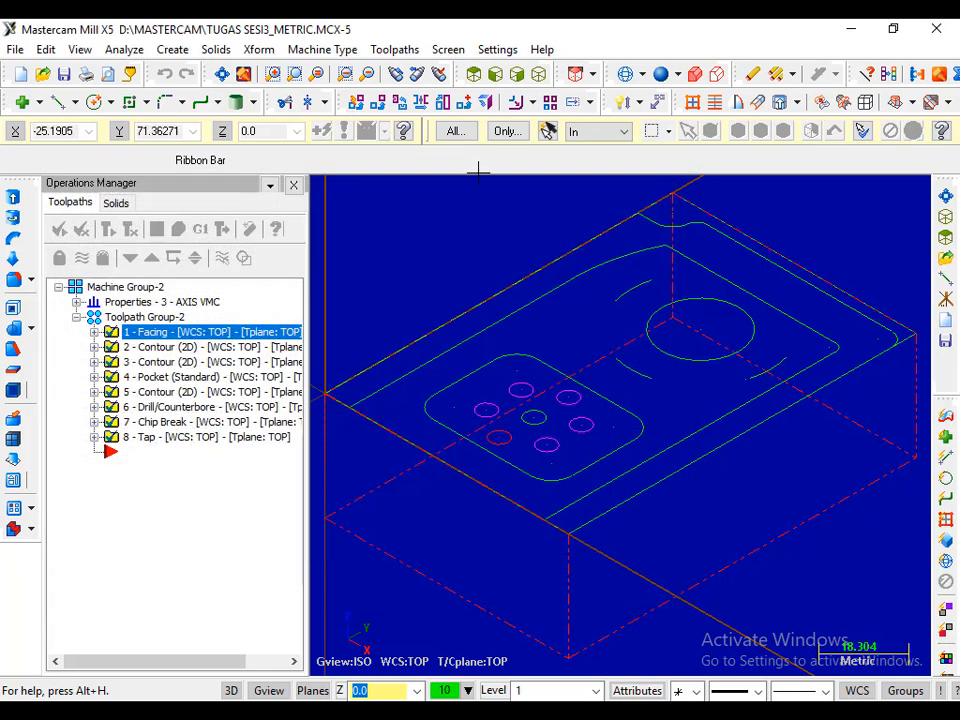
left_click(345, 50)
left_click(393, 49)
mouse_move(335, 50)
mouse_move(386, 70)
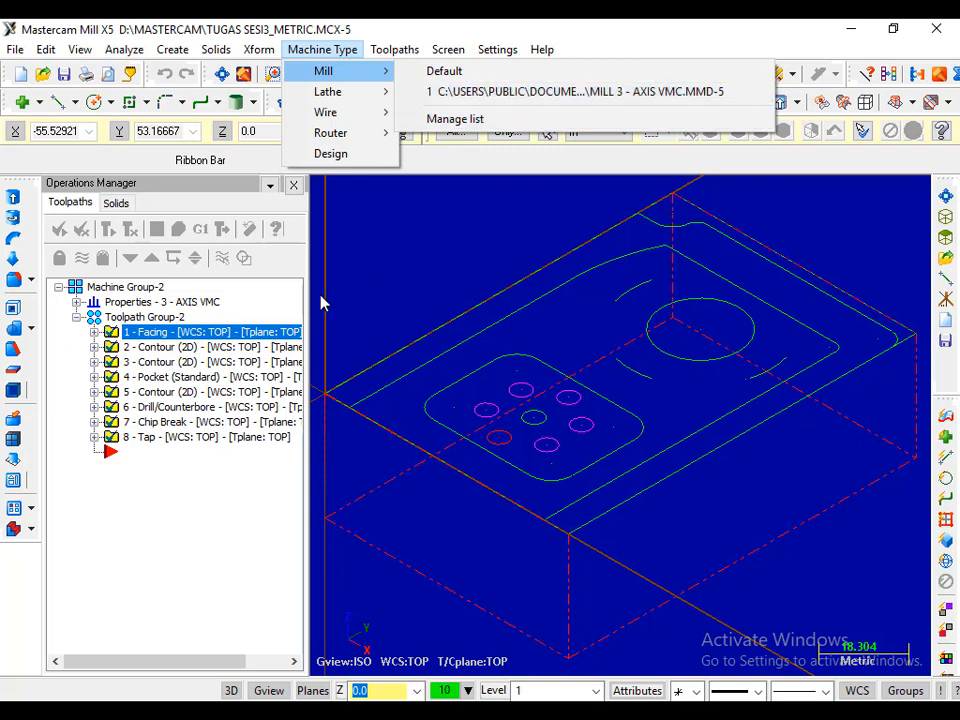
left_click(192, 302)
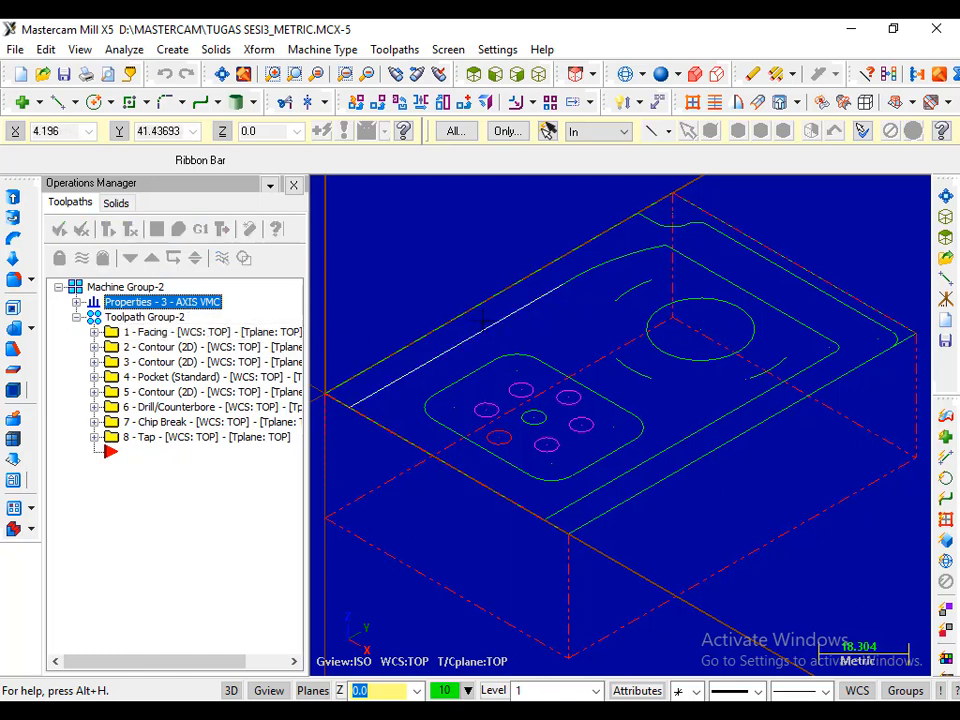
Step: Open the Facing operation's parameters and examine its tool settings, the tool library, and the tool number and offsets
left_click(152, 338)
double_click(154, 338)
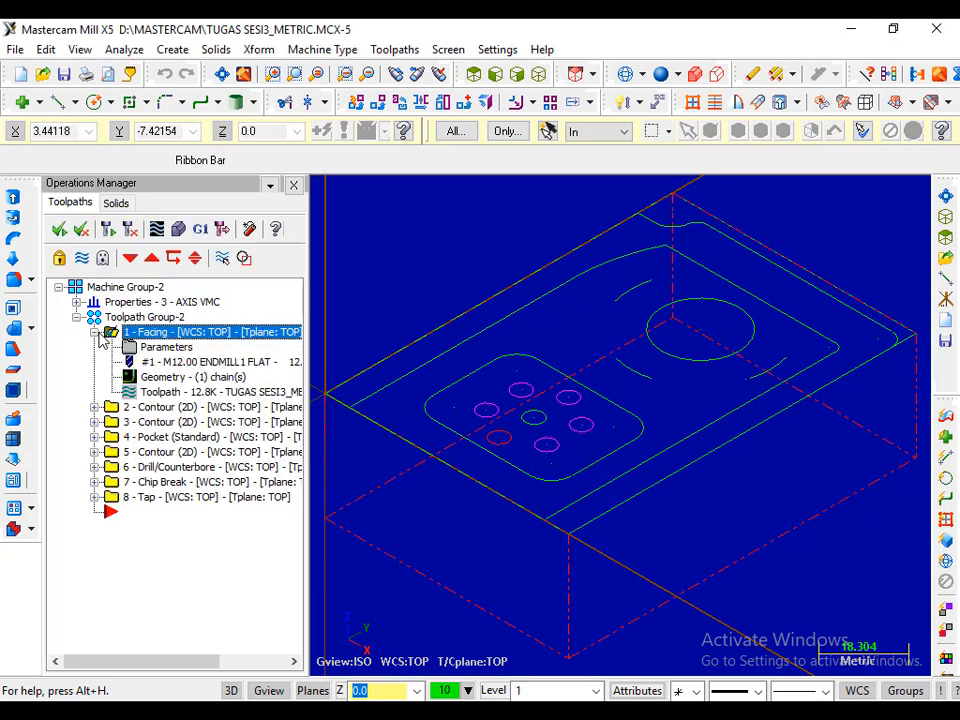
left_click(170, 350)
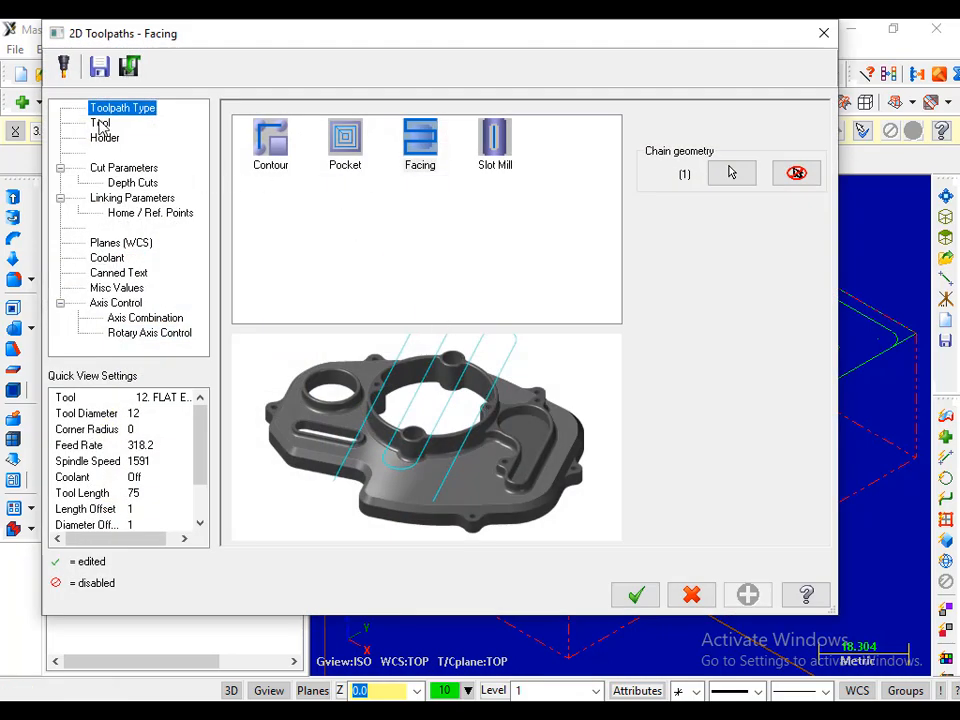
left_click(101, 123)
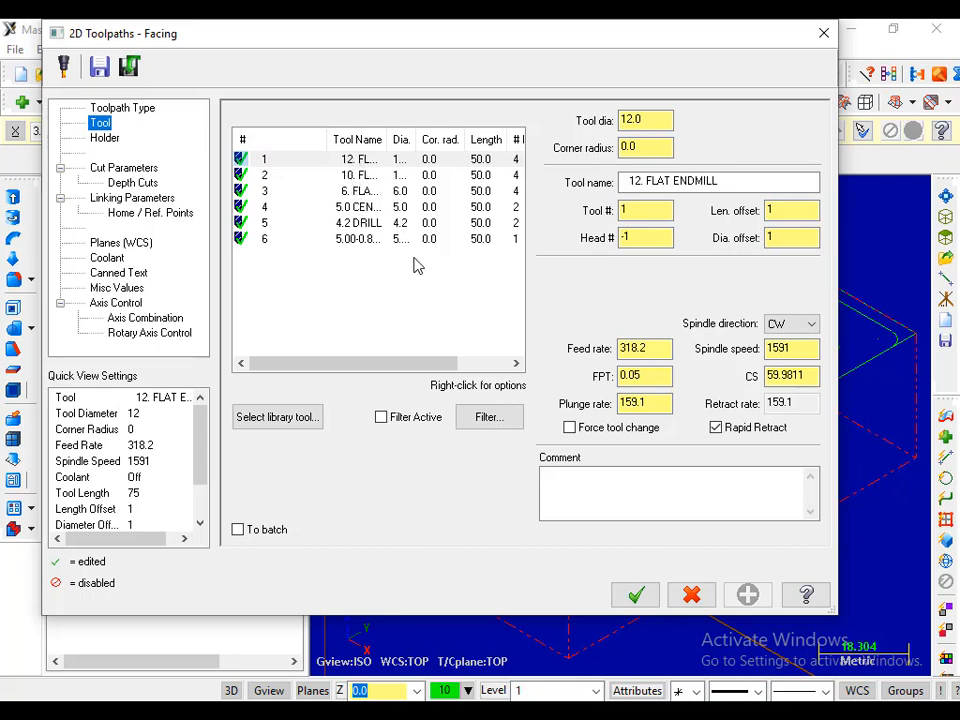
left_click(278, 418)
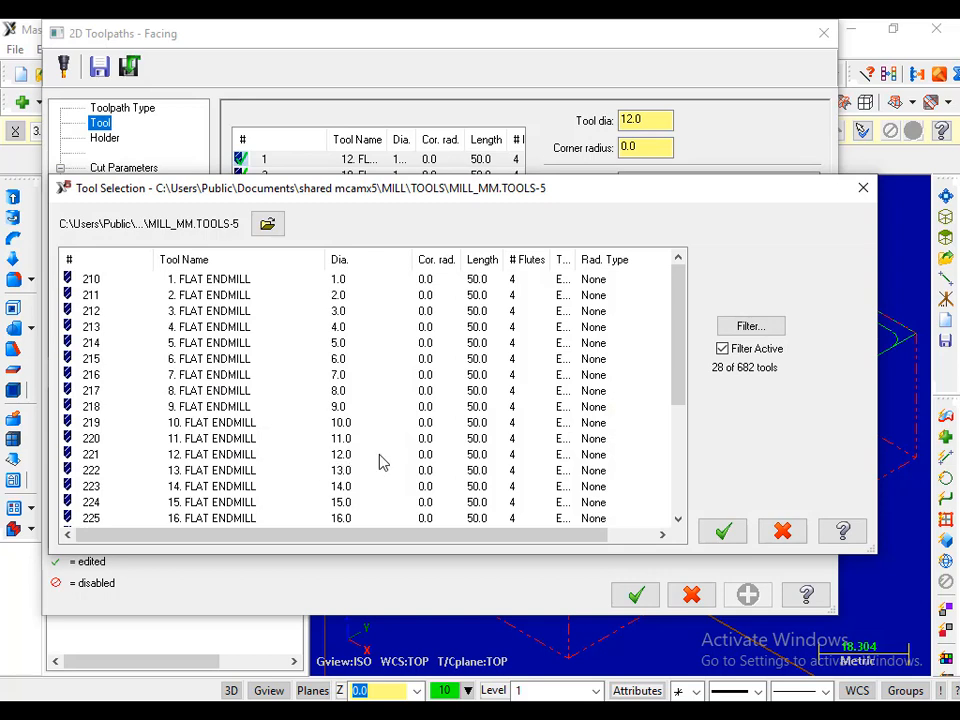
left_click(782, 531)
left_click(634, 210)
left_click(776, 212)
left_click(778, 238)
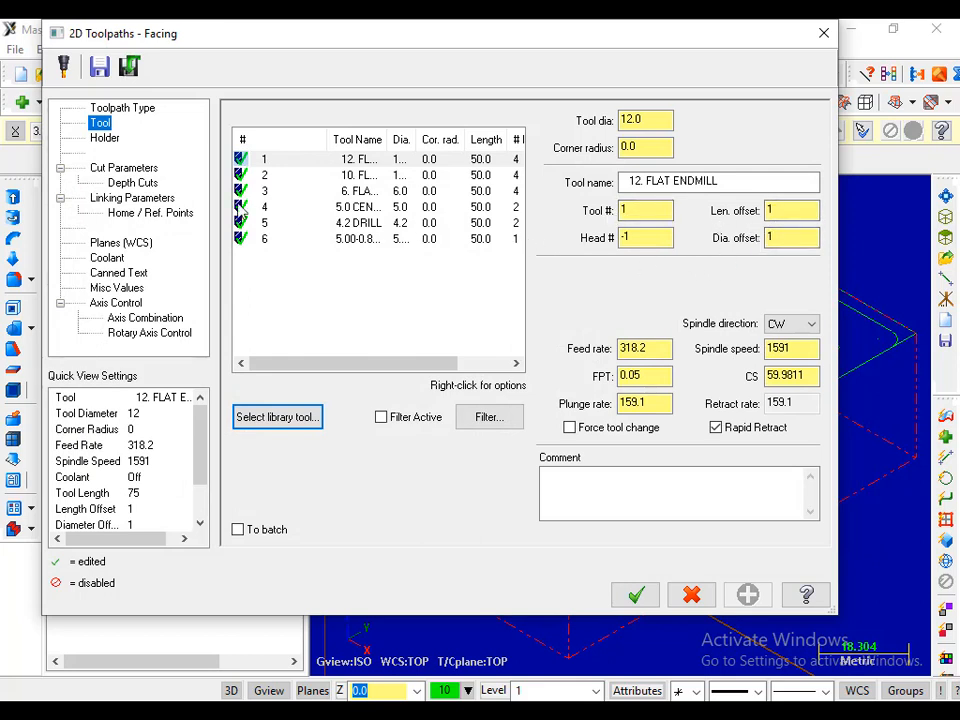
Step: Examine the Facing operation's cut parameters, depth cuts and linking parameters, and close them without saving
left_click(135, 170)
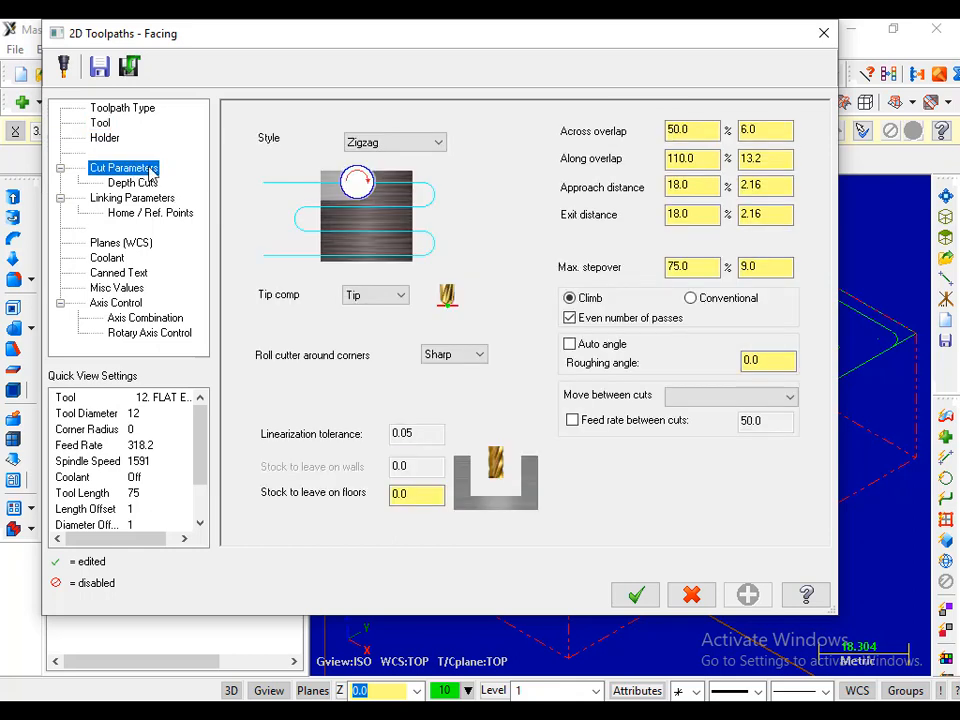
left_click(402, 147)
left_click(402, 147)
left_click(138, 186)
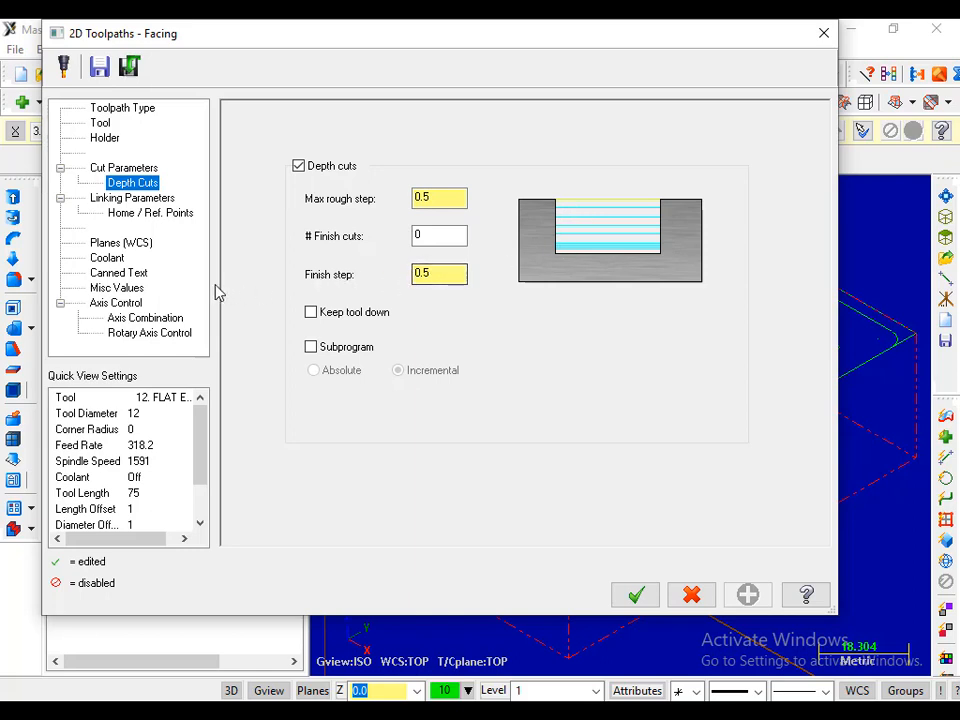
left_click(130, 201)
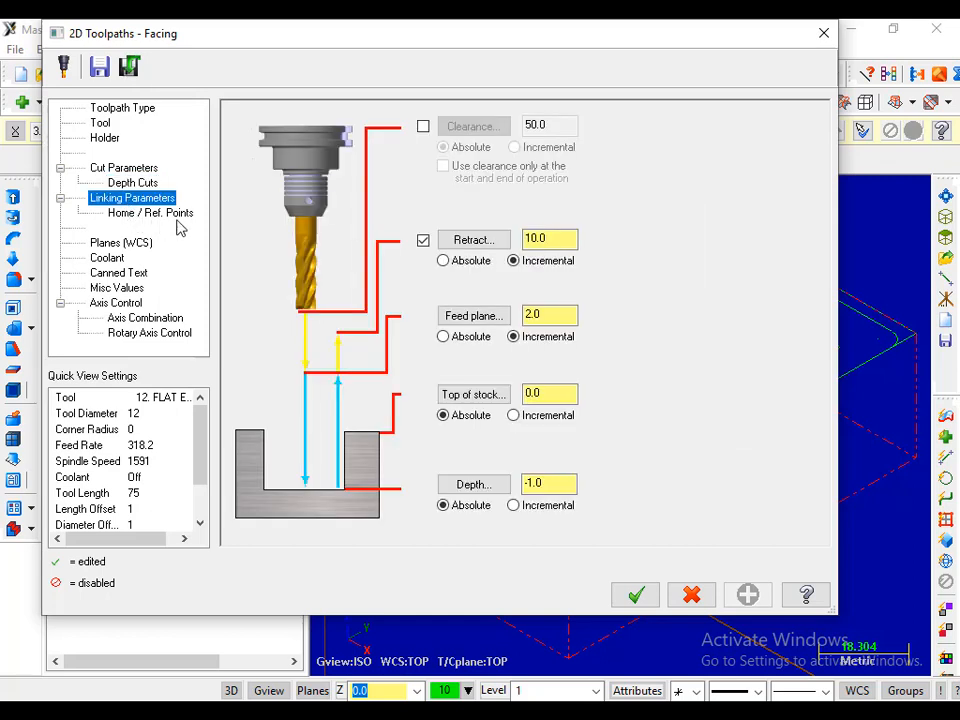
left_click(547, 239)
left_click(542, 484)
left_click(688, 595)
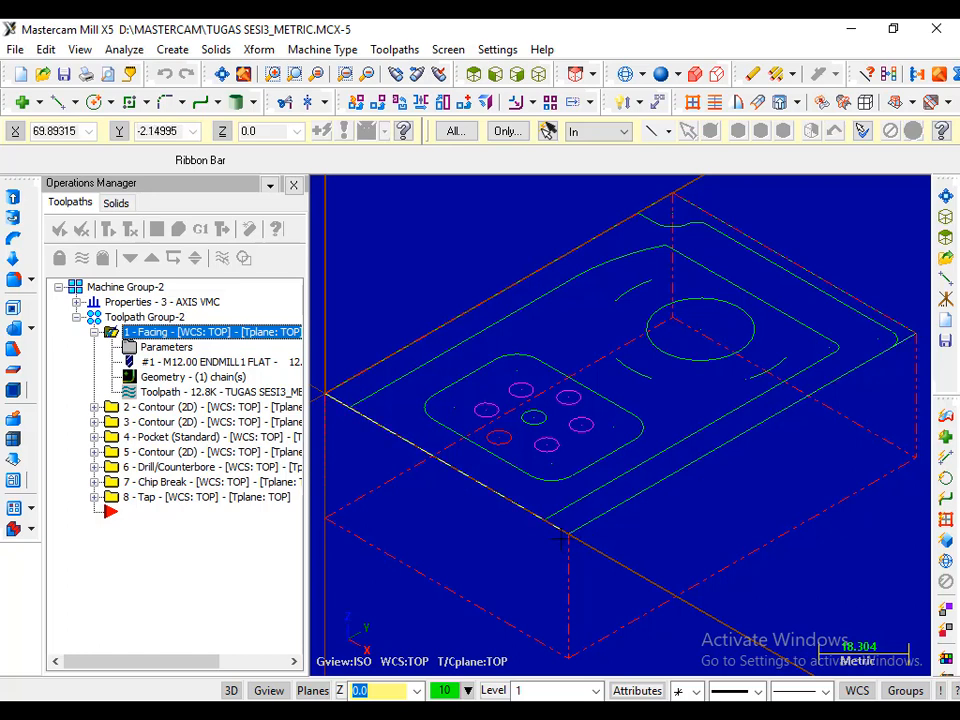
Step: Open the parameters of the second operation, Contour (2D), with the part viewed from the top, and examine its tool settings and offsets
left_click(158, 412)
double_click(158, 414)
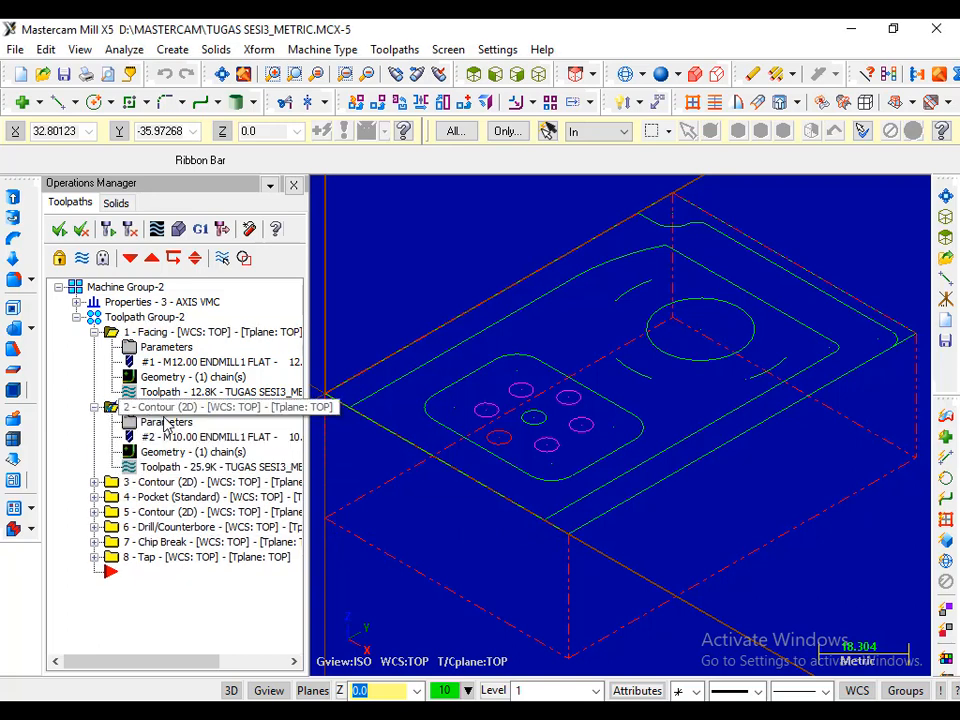
right_click(579, 294)
left_click(628, 450)
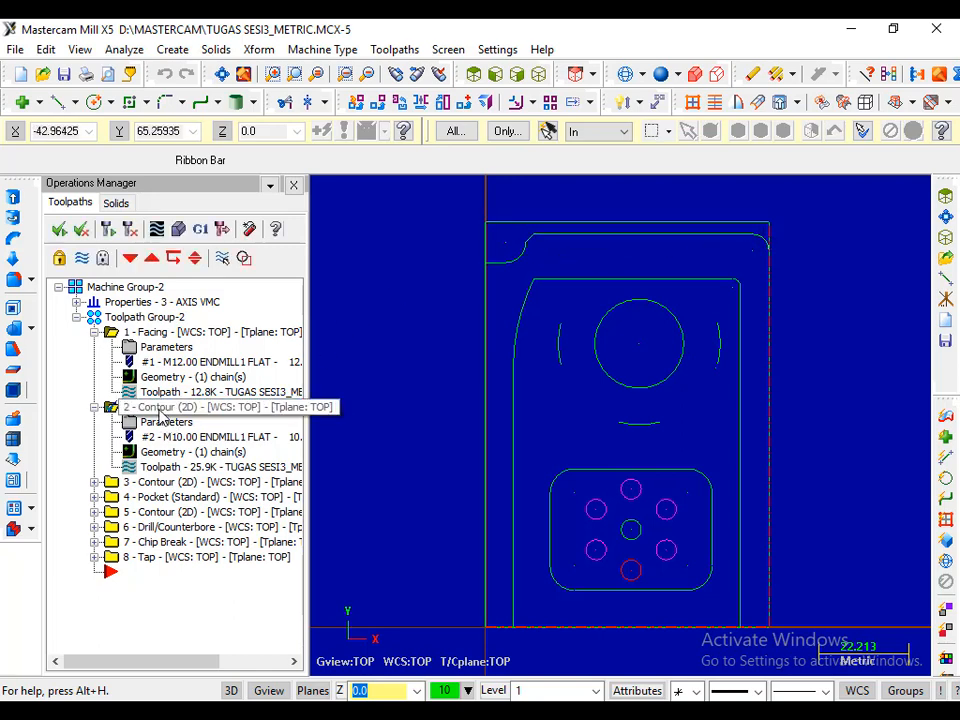
left_click(155, 423)
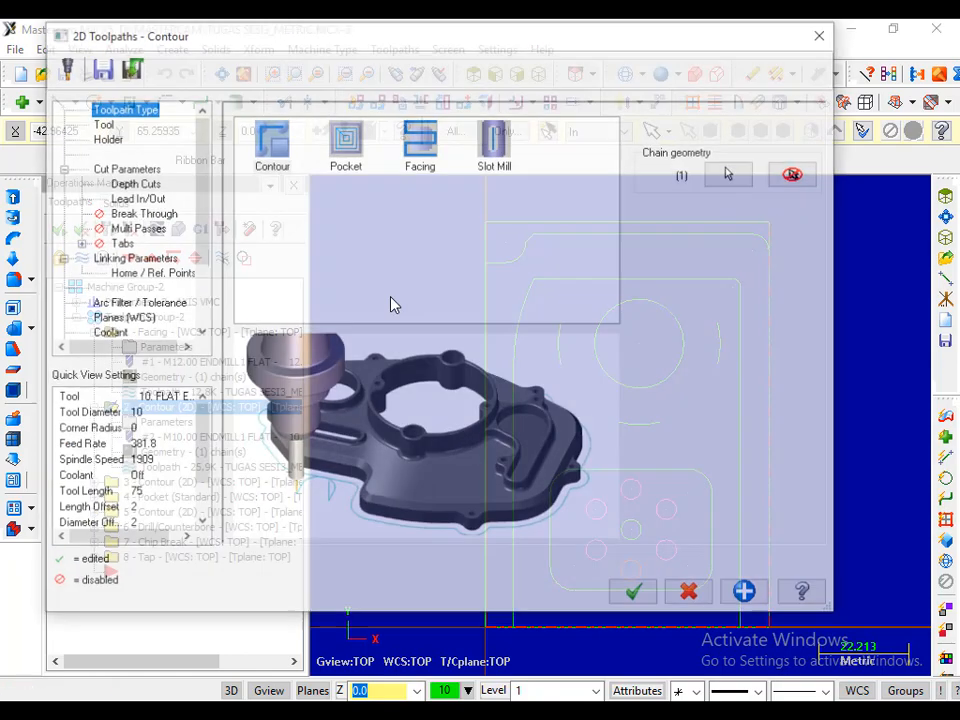
left_click(100, 123)
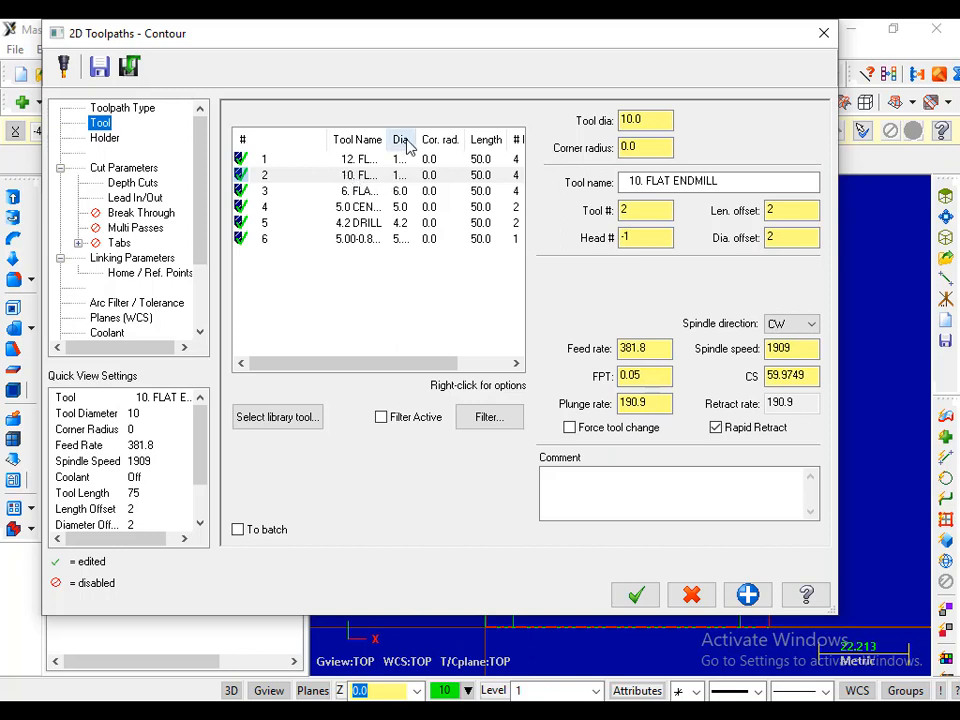
left_click_drag(414, 135, 437, 135)
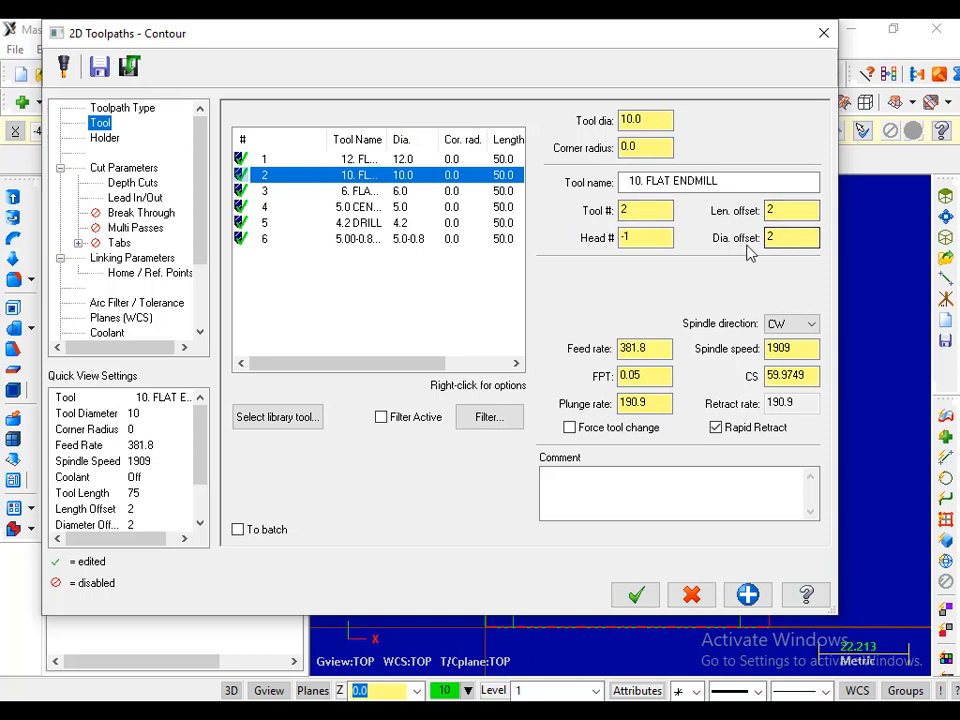
Step: Examine the second operation's cut parameters, depth cuts, lead in/out lengths and radii, and linking parameters, and close them without saving
left_click(130, 168)
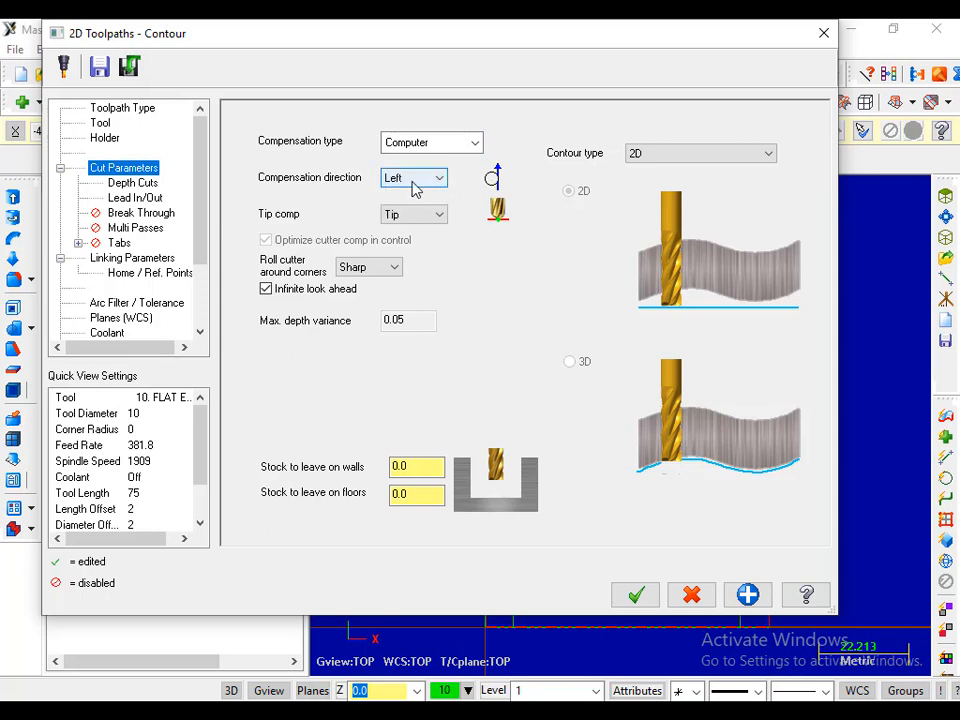
left_click(133, 184)
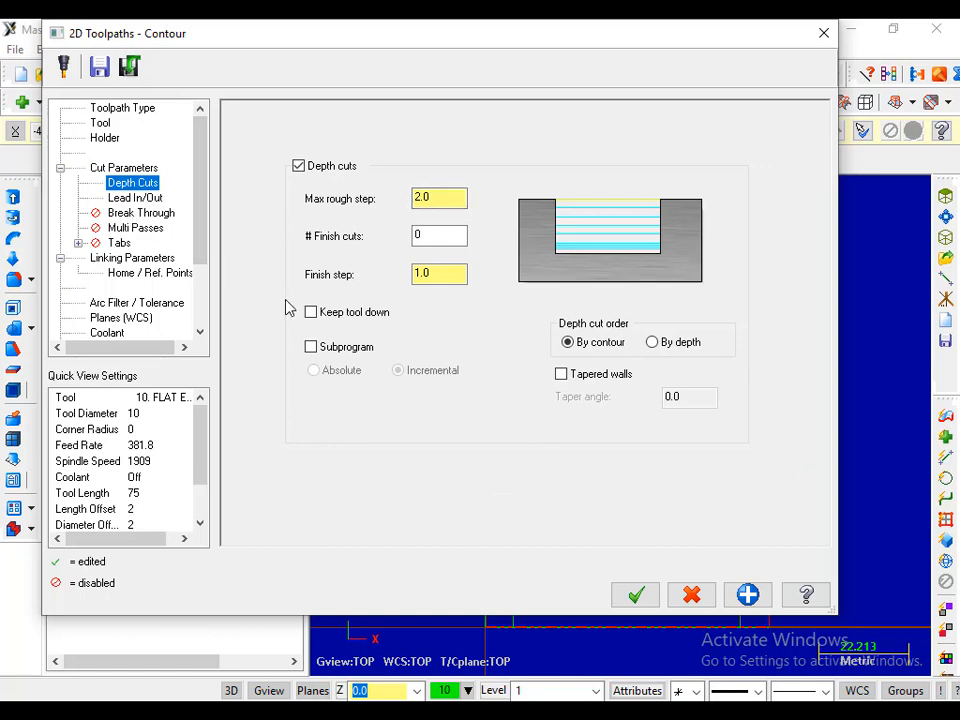
left_click(134, 199)
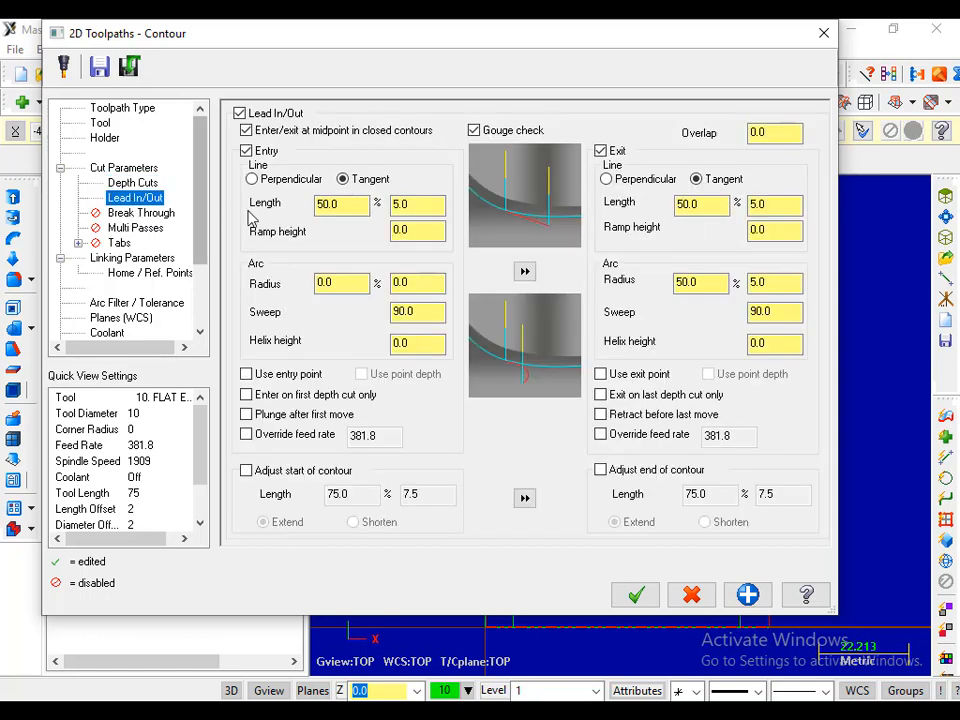
left_click(345, 207)
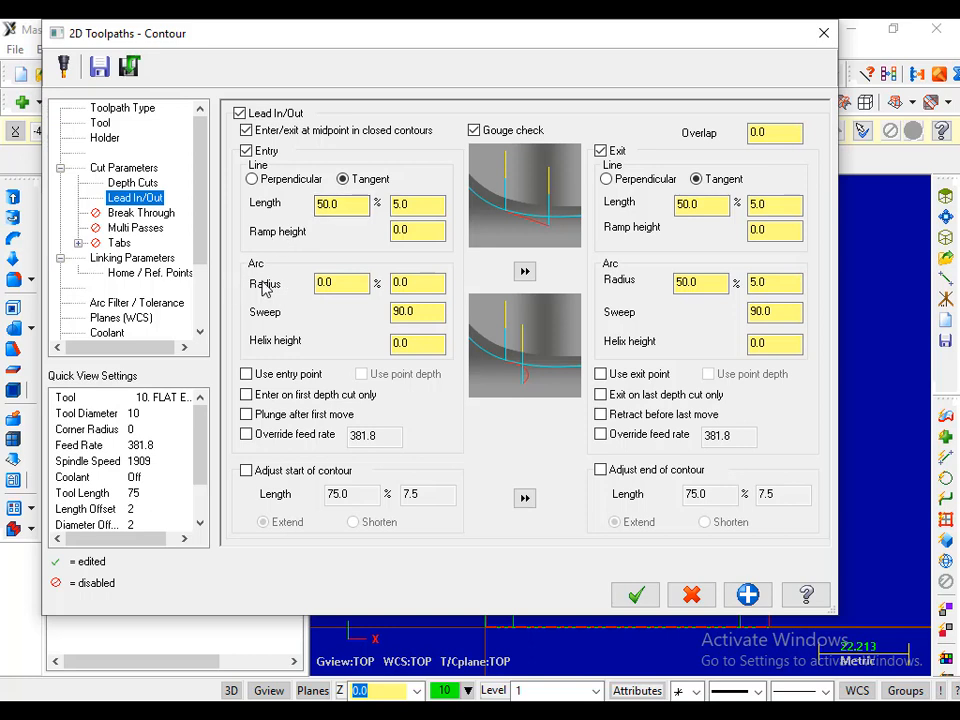
left_click(345, 287)
left_click(678, 205)
left_click(691, 284)
left_click(131, 259)
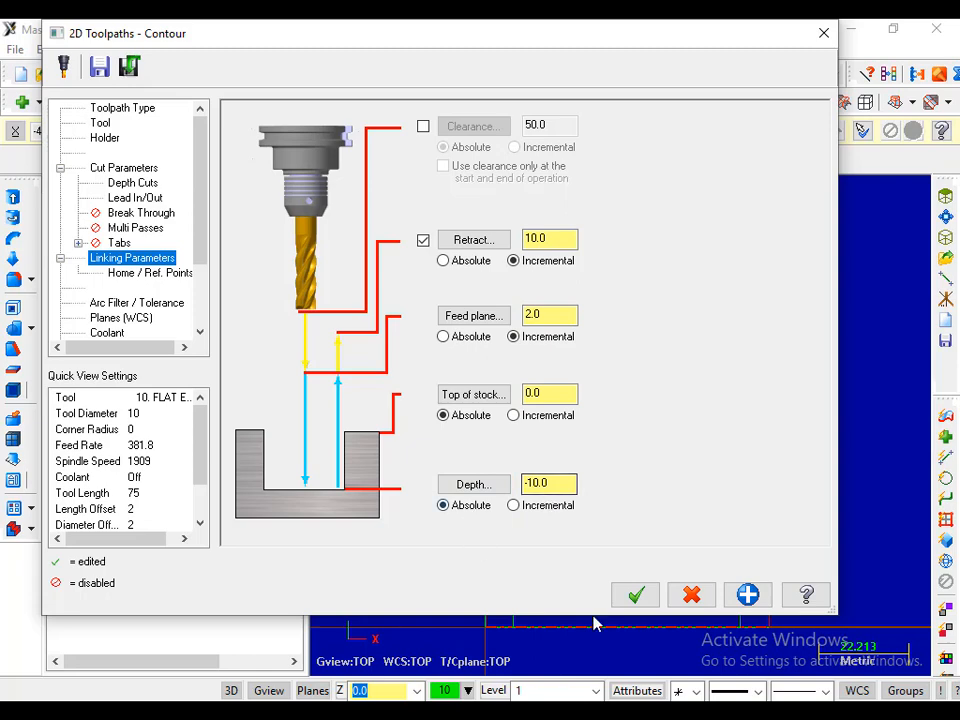
left_click(700, 597)
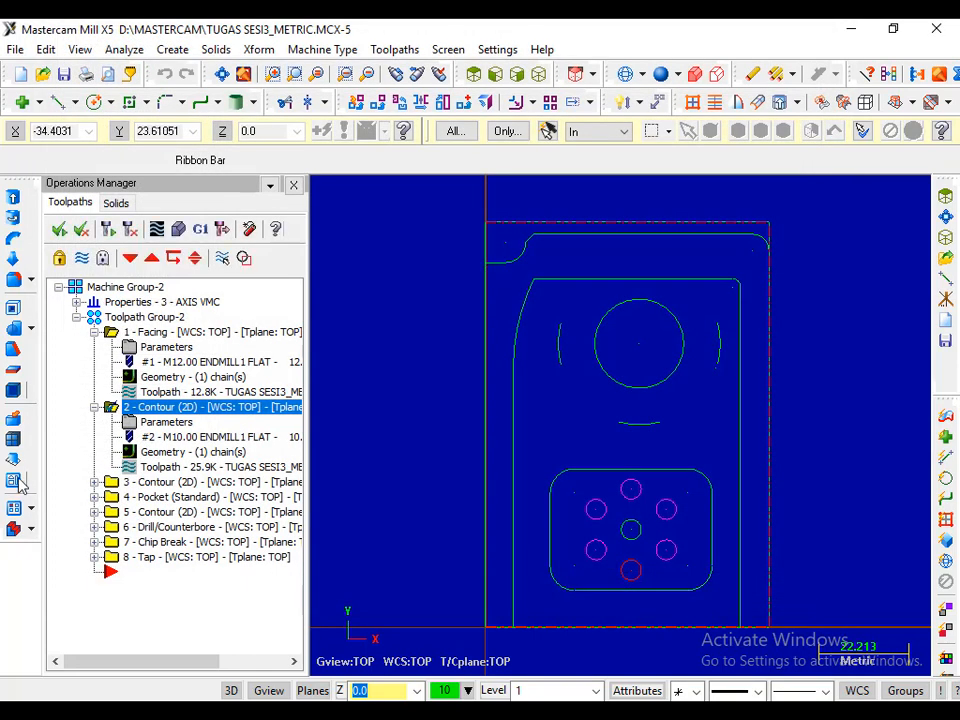
Step: Open the parameters of the third operation, Contour (2D), and examine its tool settings, cut parameters and depth cuts
left_click(176, 485)
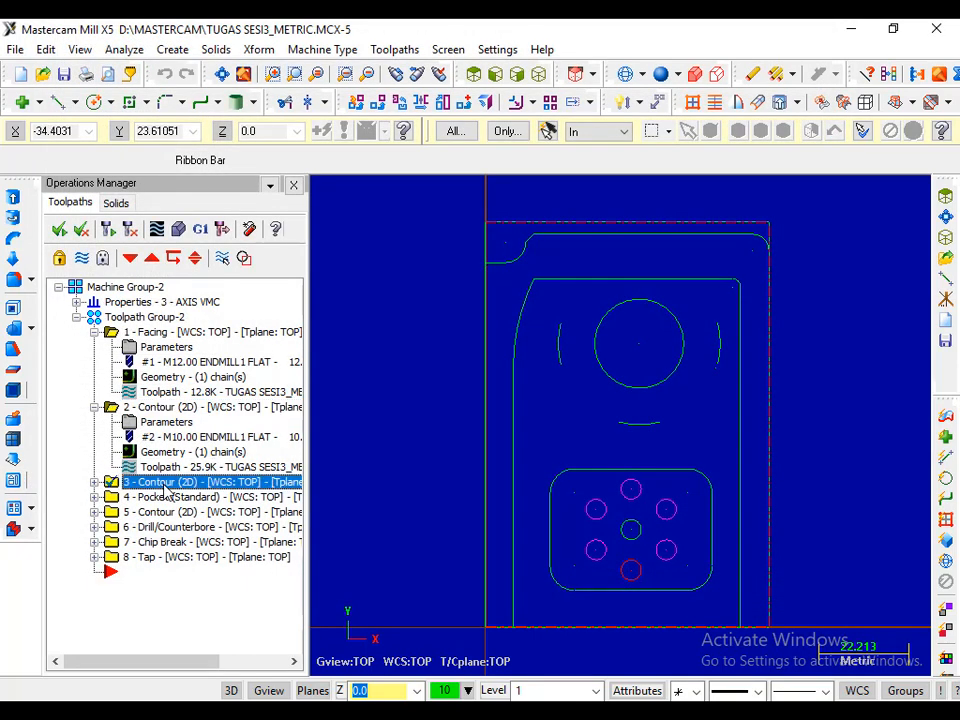
left_click(94, 482)
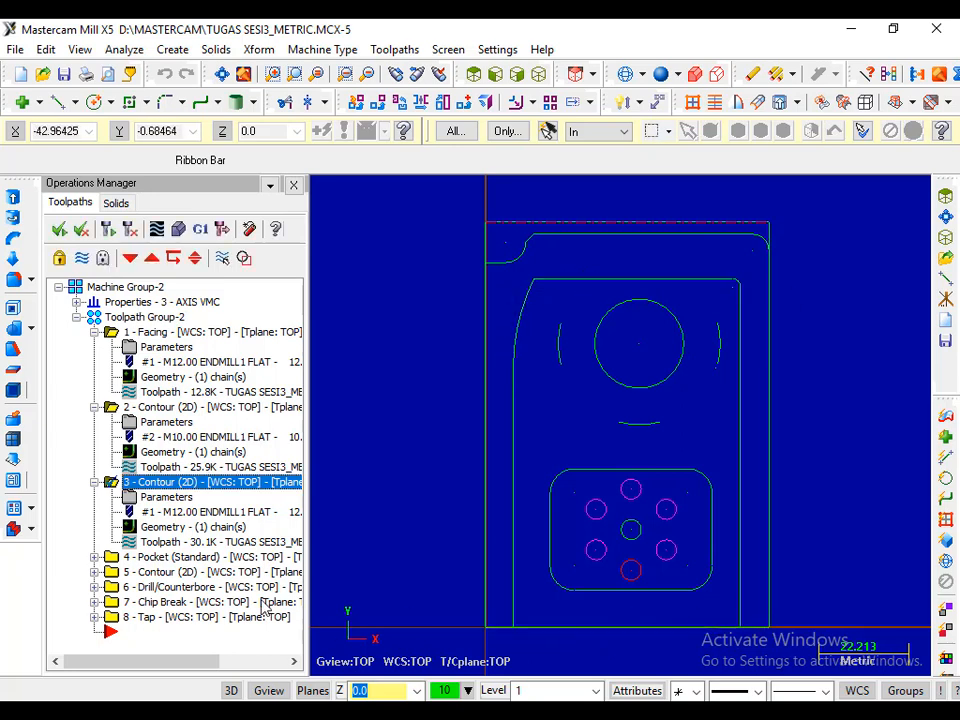
left_click(157, 503)
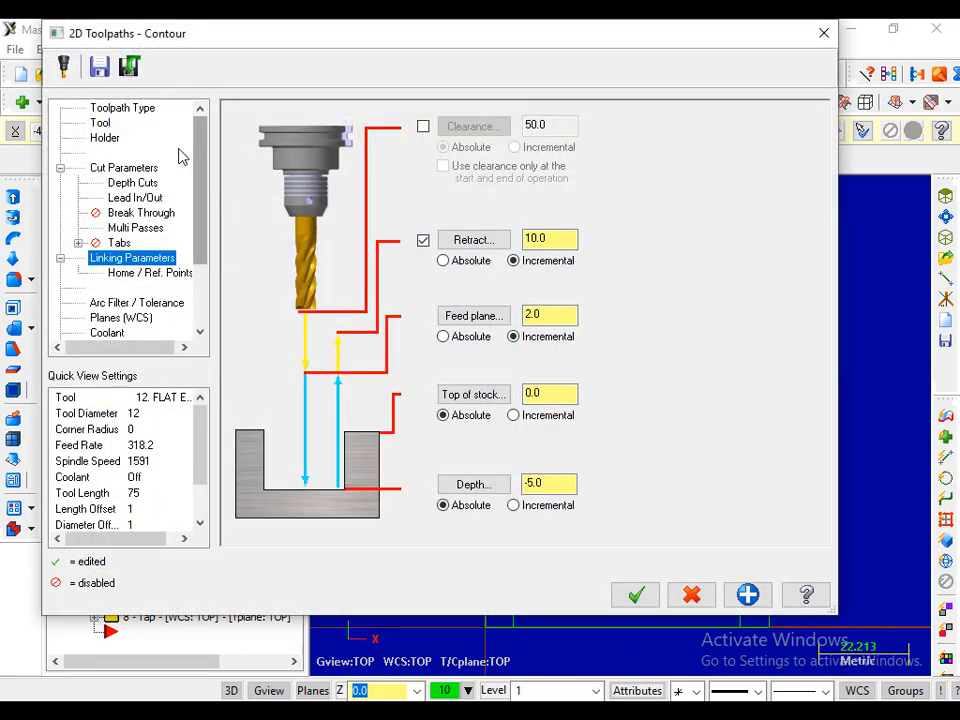
left_click(101, 122)
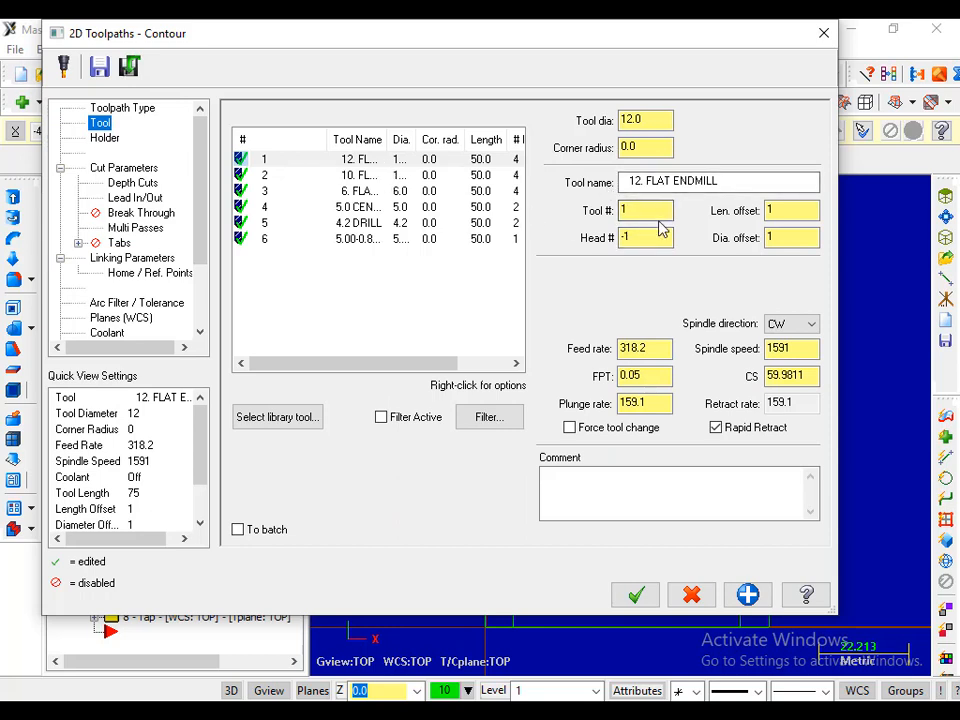
left_click(135, 169)
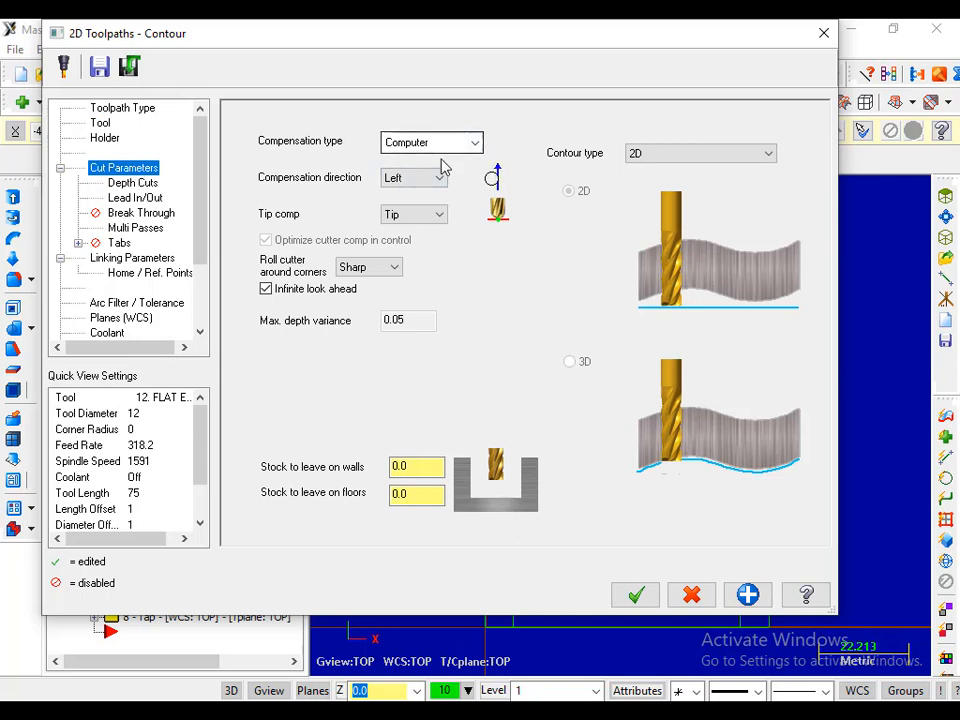
left_click(135, 185)
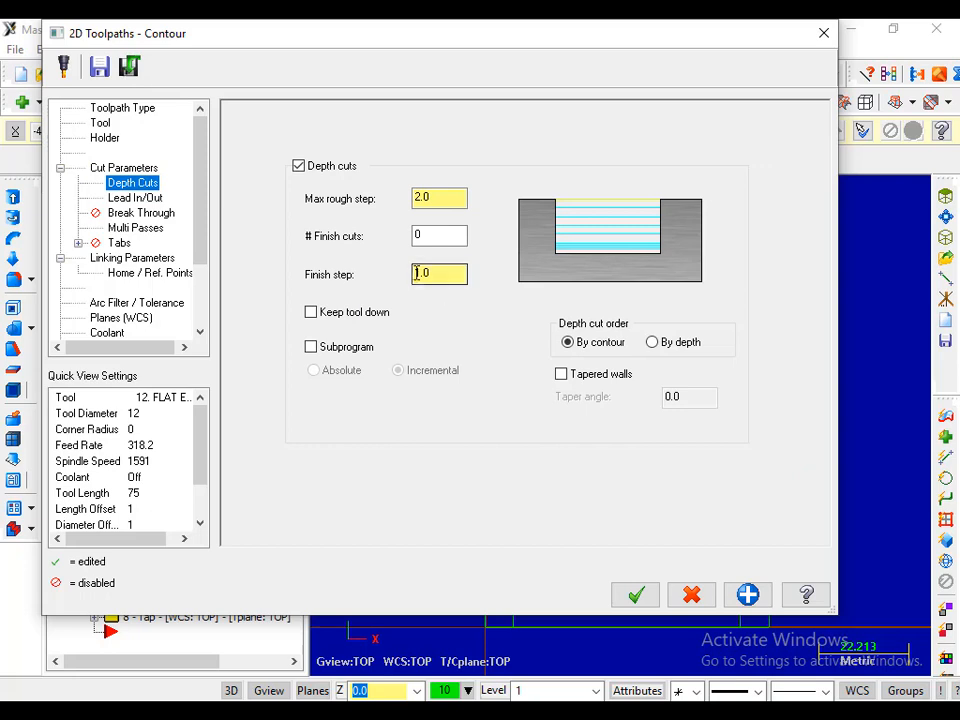
Step: Examine the third operation's lead in/out, break through, multi passes and linking parameters, and close them without saving
left_click(135, 198)
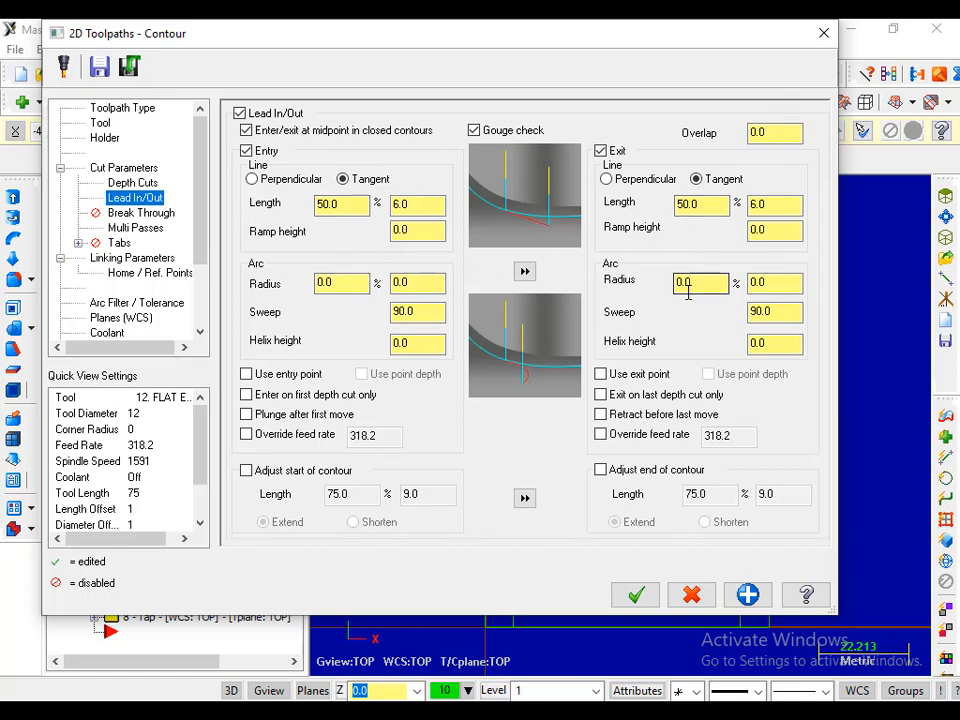
left_click(128, 214)
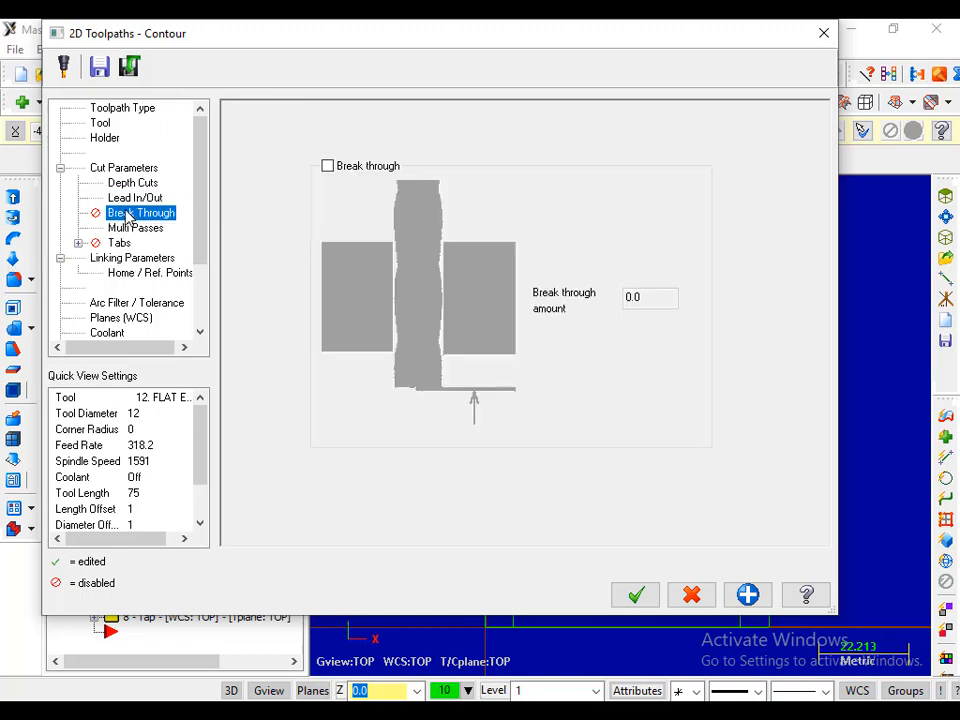
left_click(135, 229)
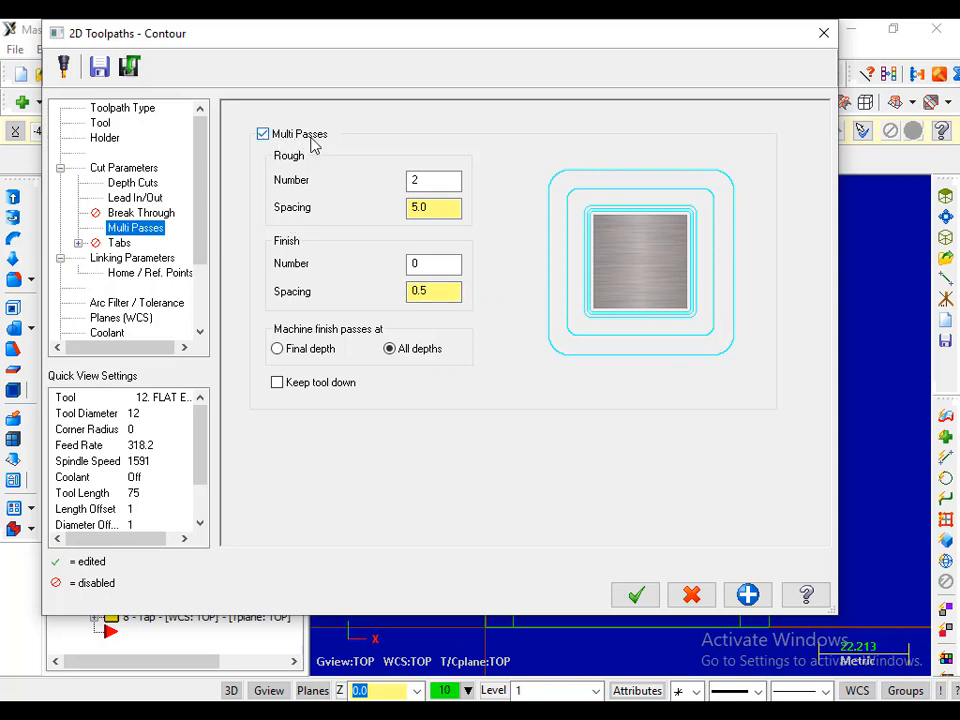
left_click(440, 181)
left_click(131, 258)
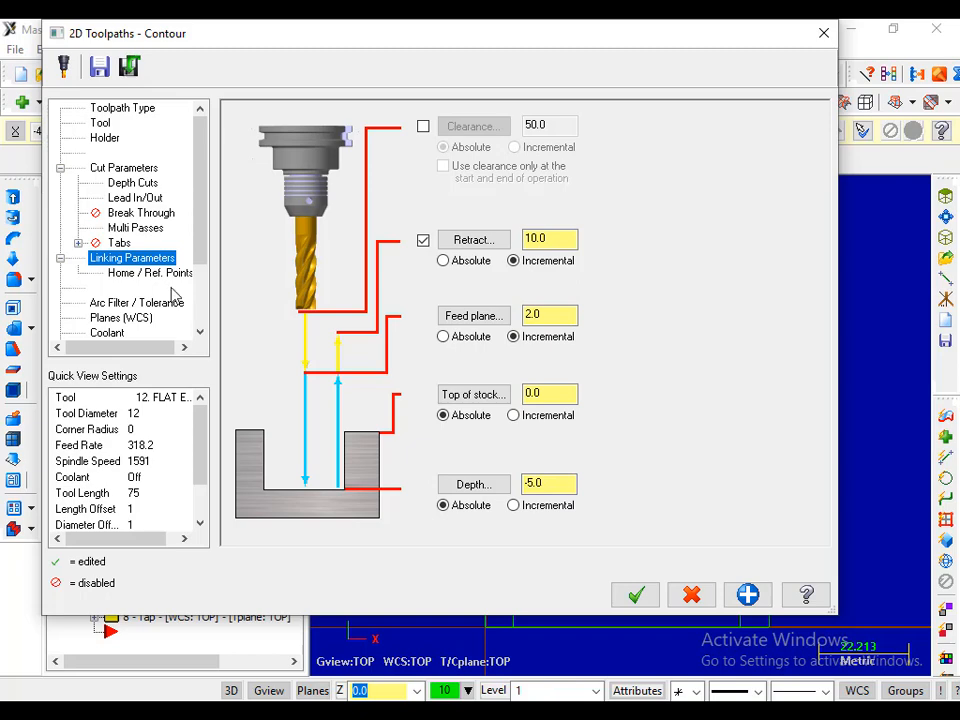
left_click(698, 600)
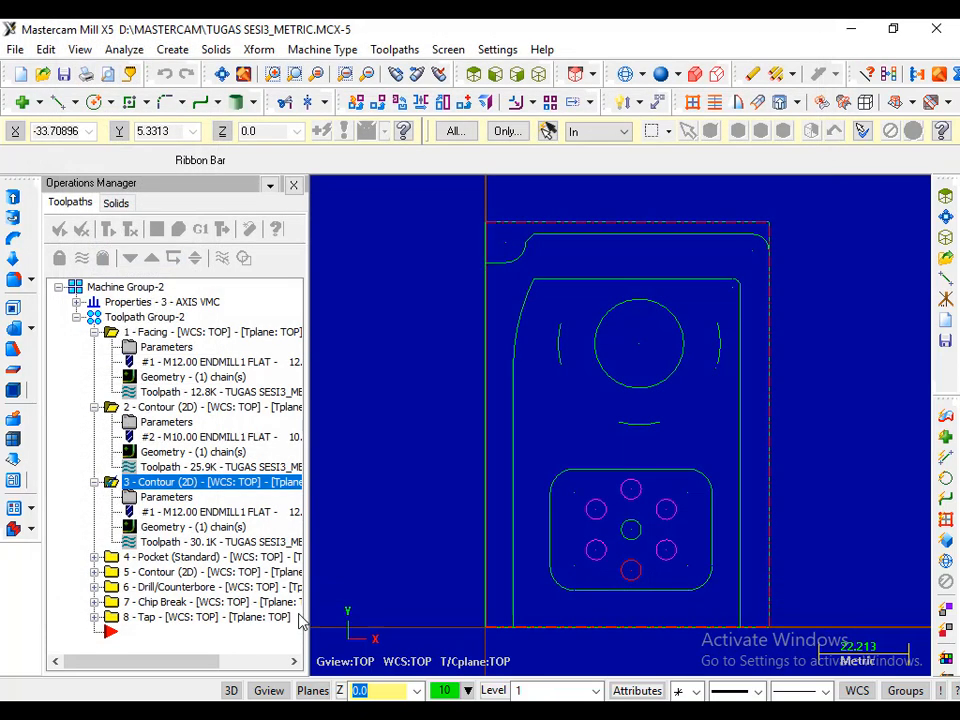
Step: Open the parameters of the fourth operation, Pocket (Standard), and examine its tool settings, cut parameters and roughing method
left_click(135, 557)
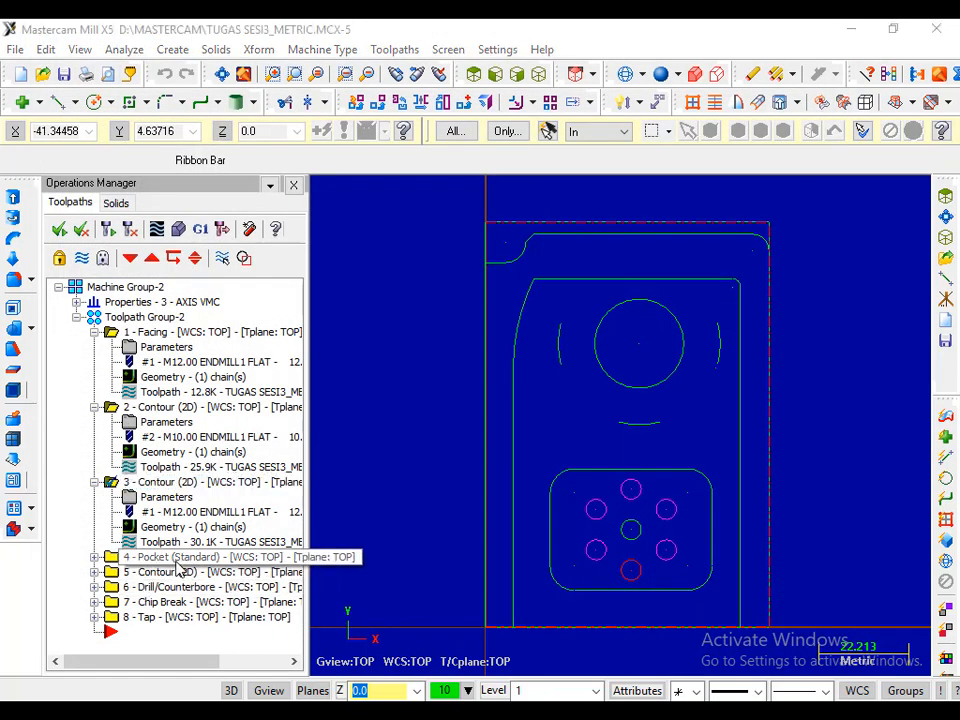
left_click(95, 557)
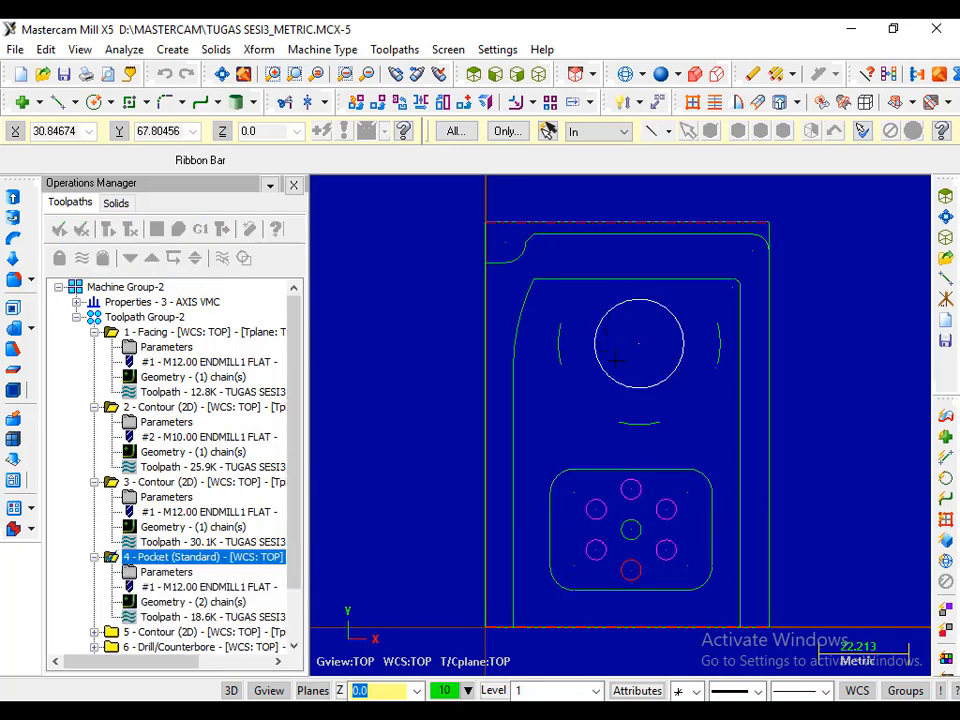
left_click(150, 572)
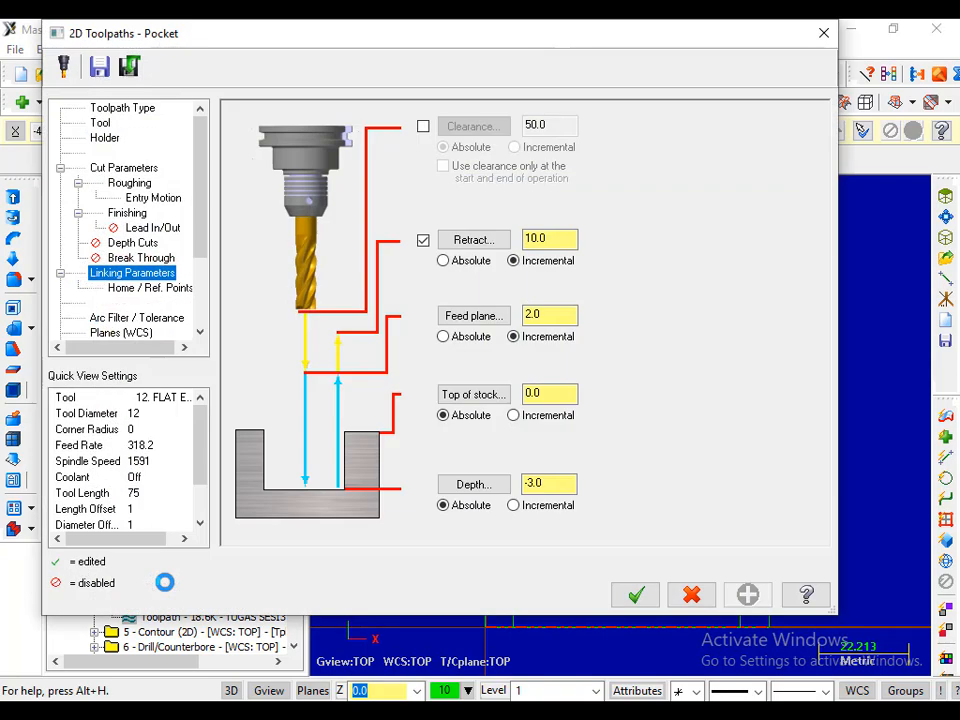
left_click(100, 124)
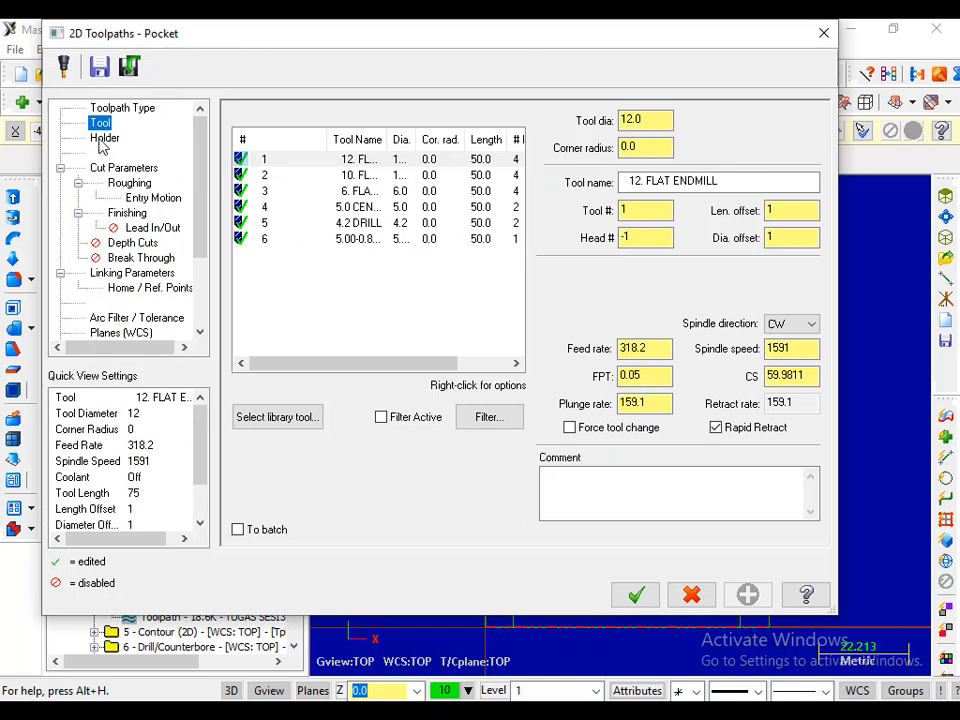
left_click(114, 170)
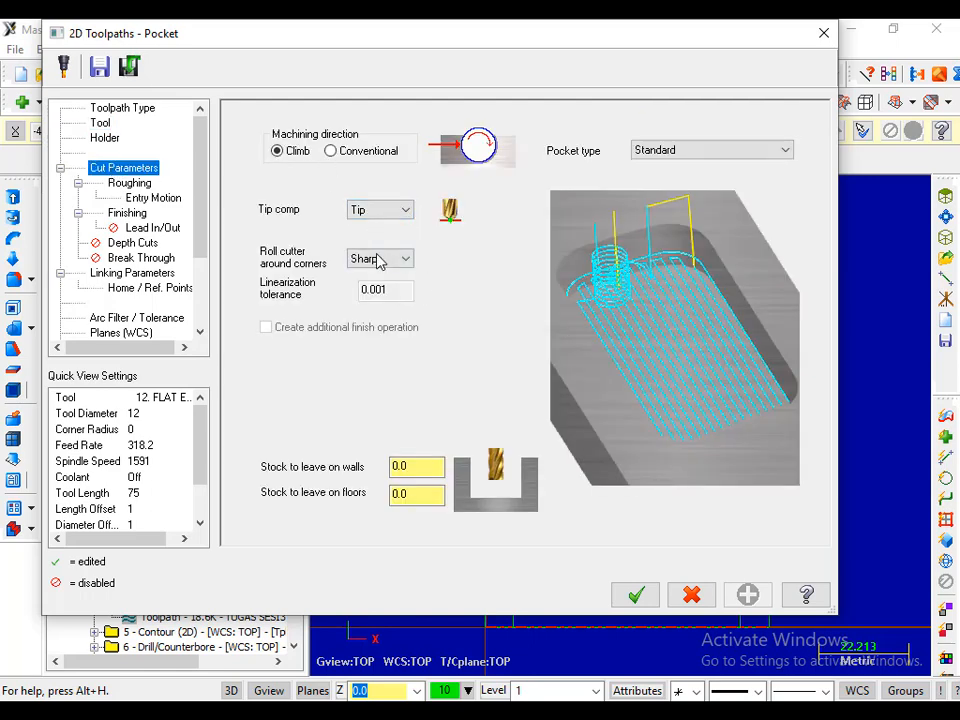
left_click(133, 187)
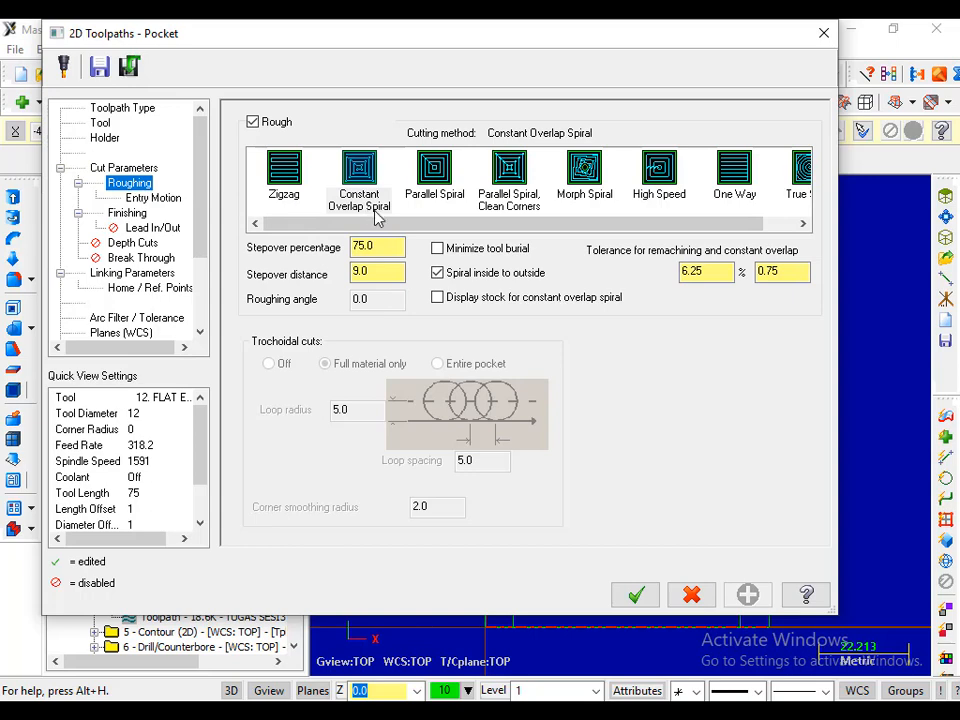
Step: Examine the Pocket operation's finishing, lead in/out and linking parameters, and close them without saving
left_click(128, 214)
left_click(140, 230)
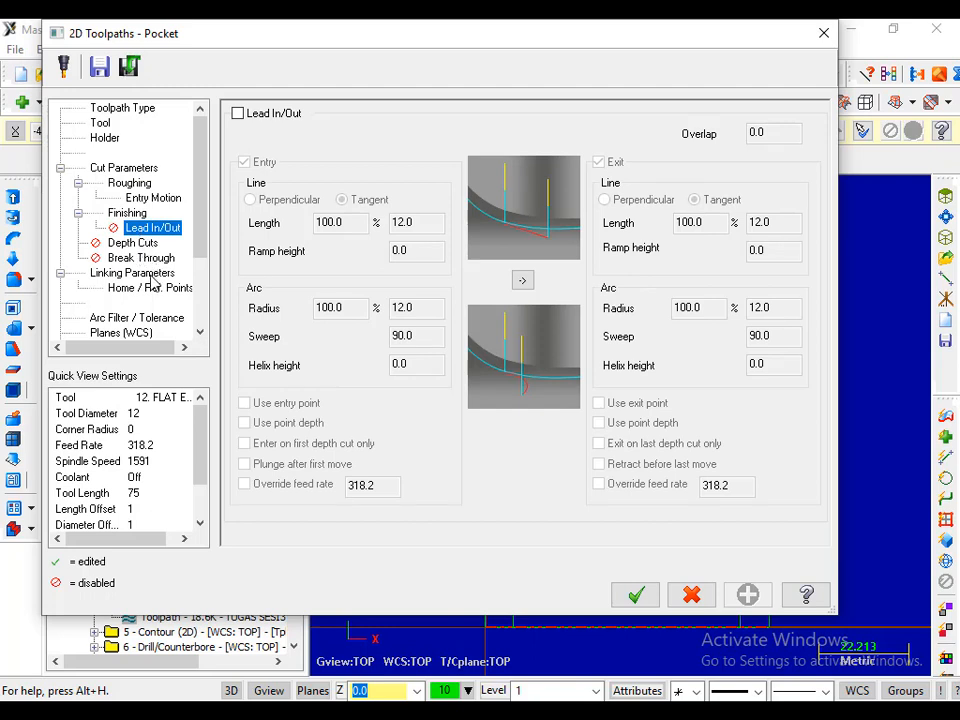
left_click(148, 276)
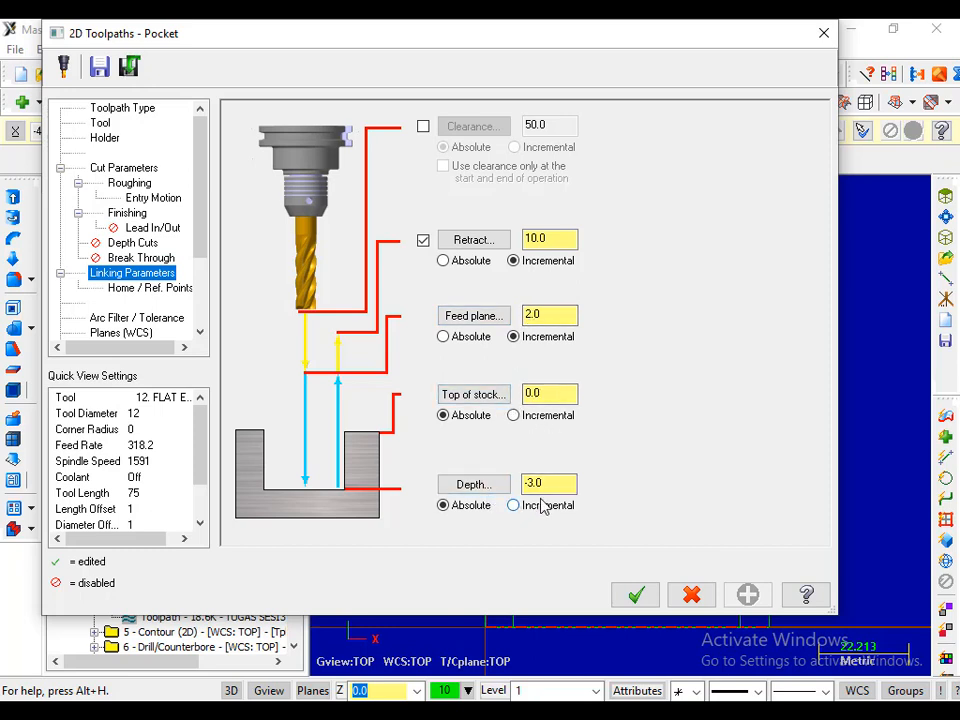
left_click(689, 597)
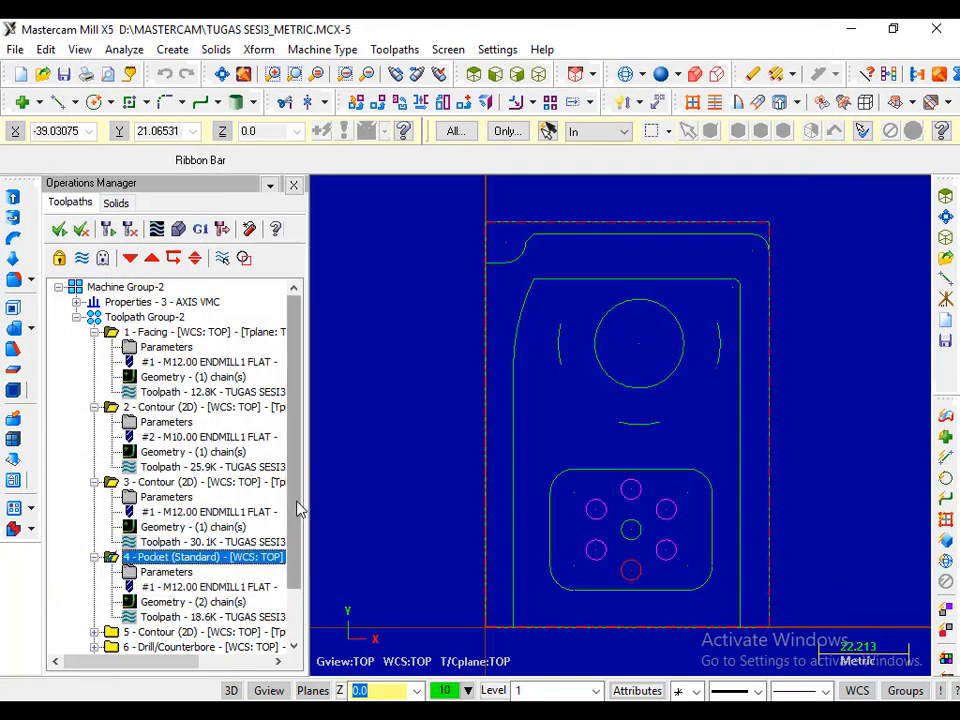
Step: Expand the fifth operation, Contour (2D), open its parameters for viewing, and close them without saving
left_click_drag(295, 506, 293, 603)
left_click(153, 574)
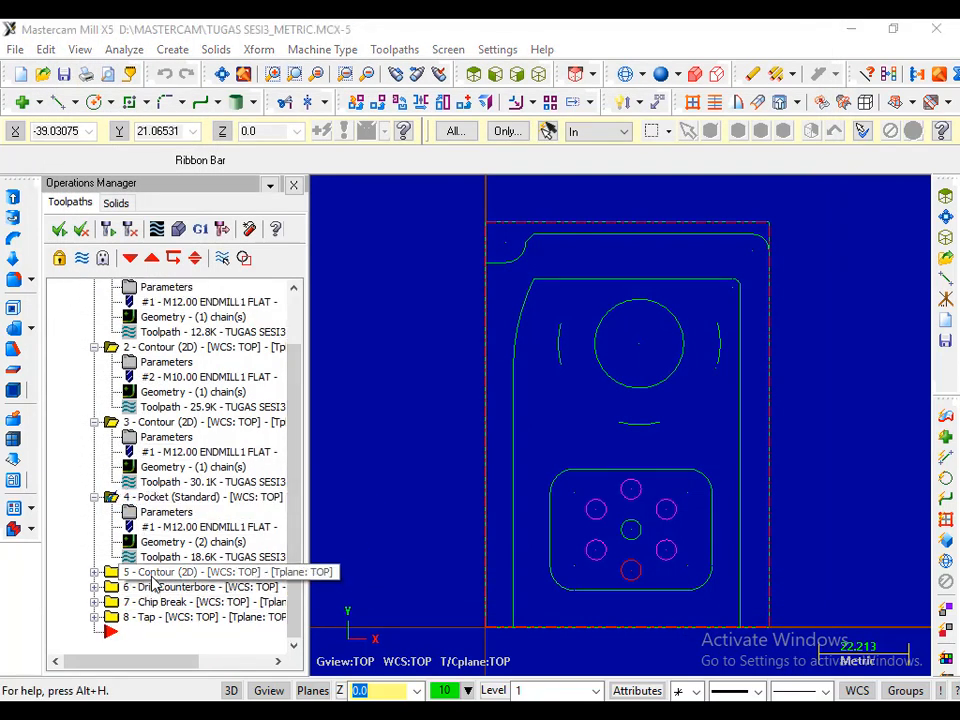
left_click(95, 572)
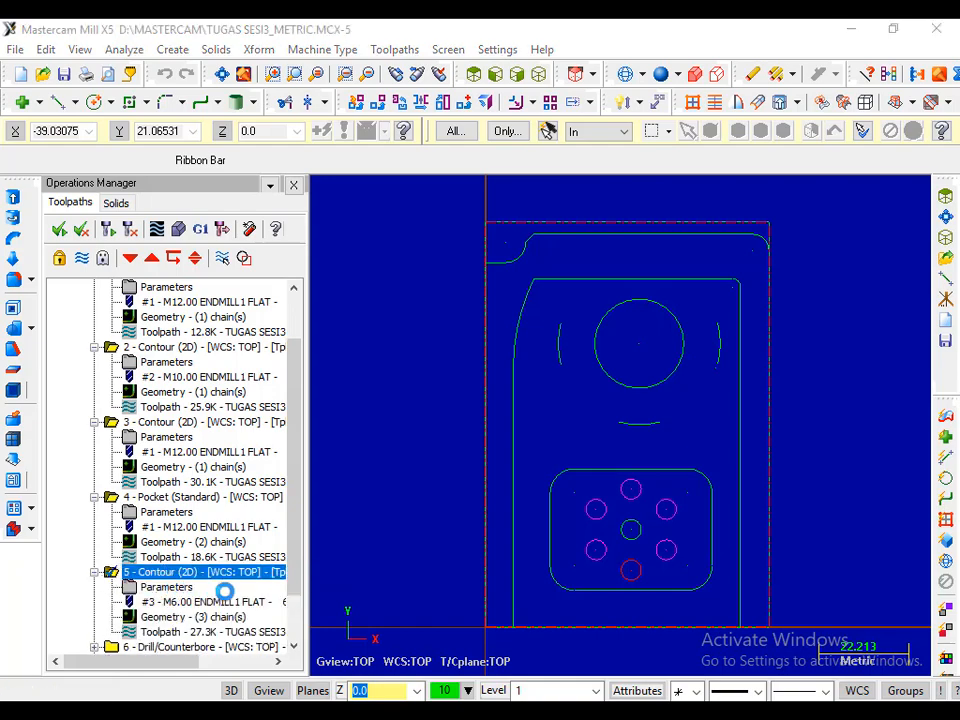
left_click(167, 590)
left_click(692, 596)
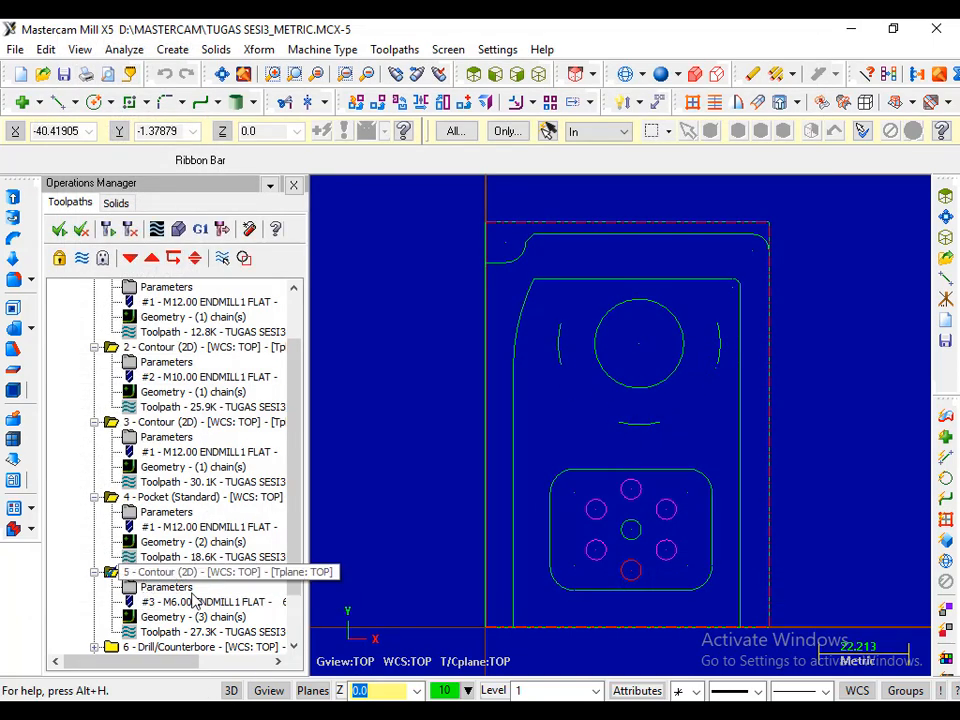
left_click_drag(294, 568, 299, 618)
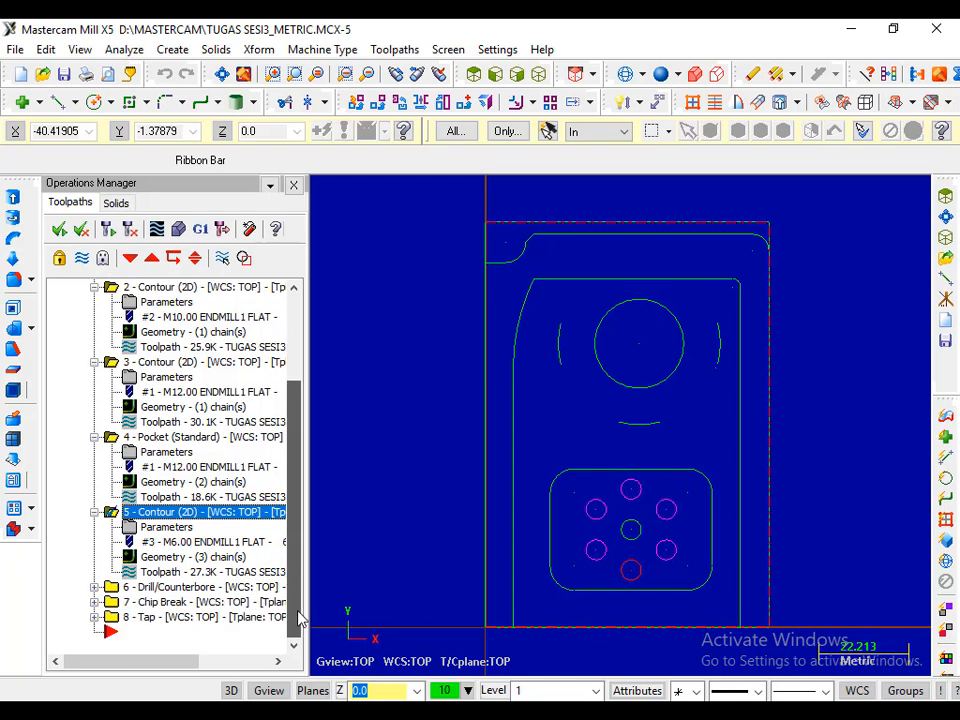
Step: Examine the fifth operation's tool, cutter compensation options, depth cuts and linking parameters, and close them without saving
left_click(182, 527)
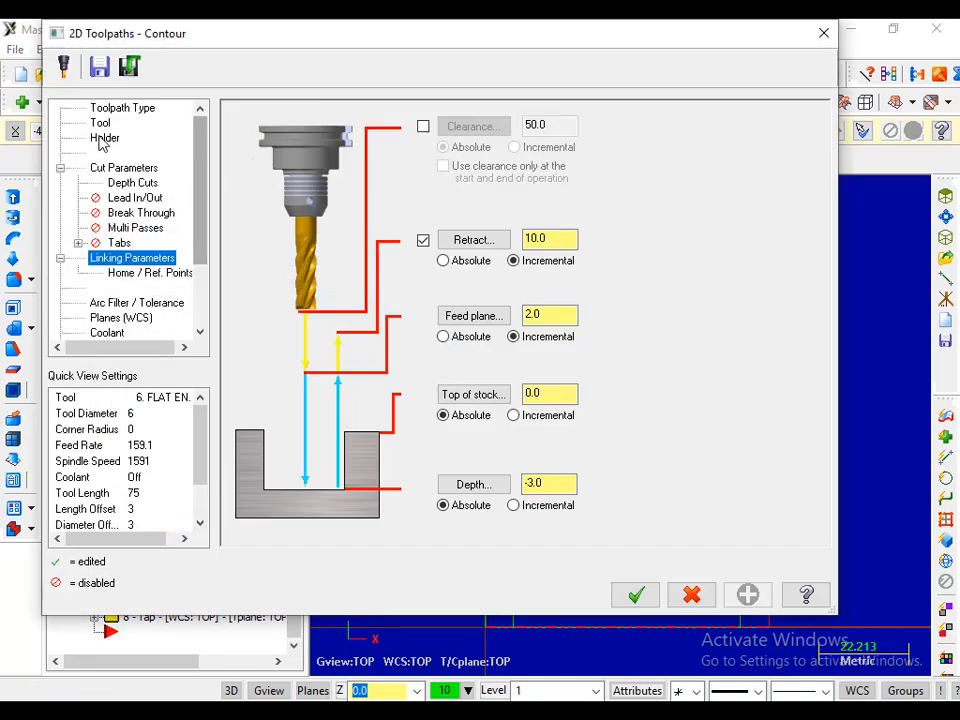
left_click(100, 123)
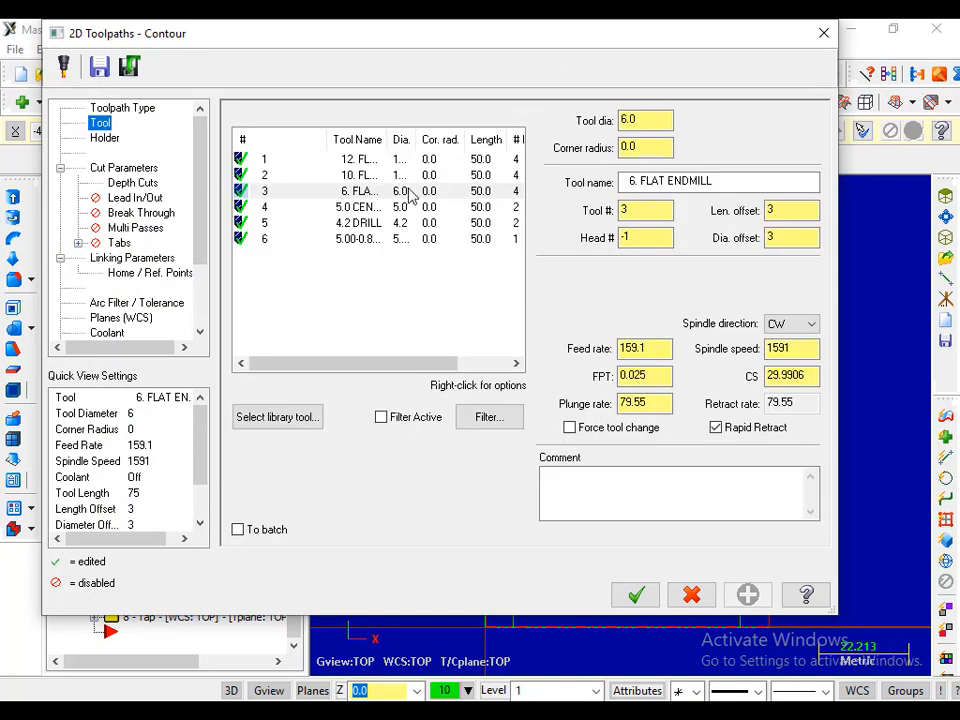
left_click(130, 168)
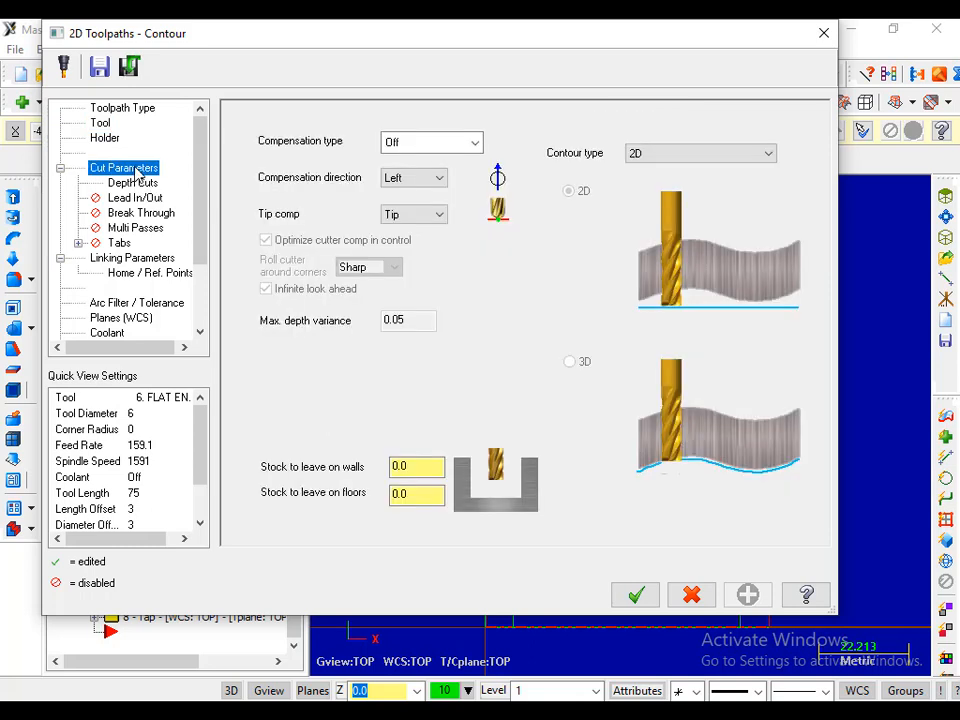
left_click(475, 144)
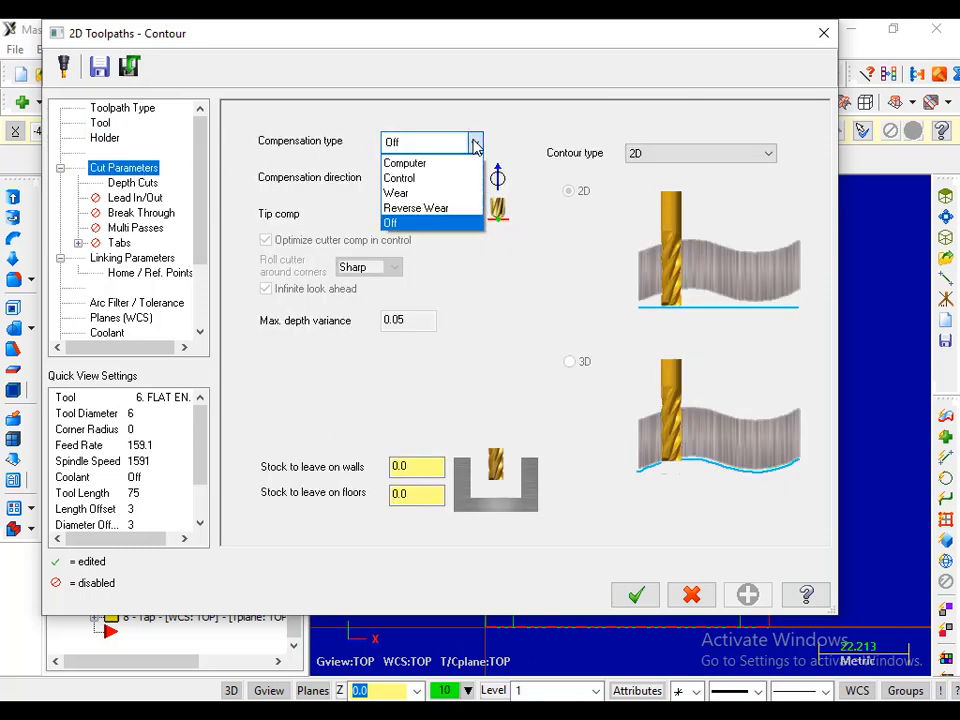
left_click(399, 224)
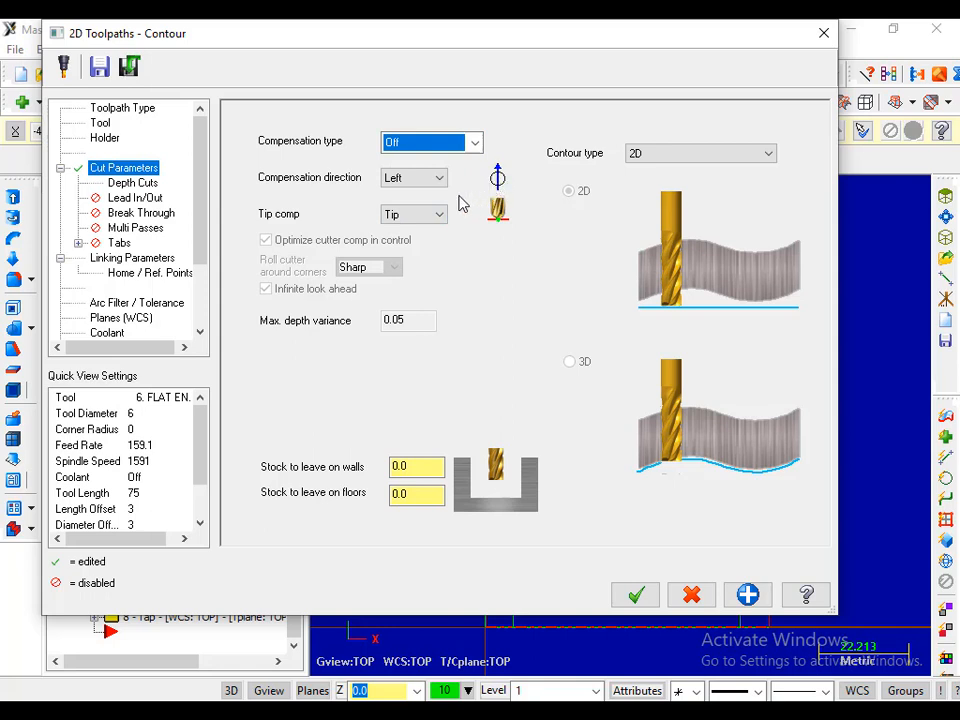
left_click(138, 185)
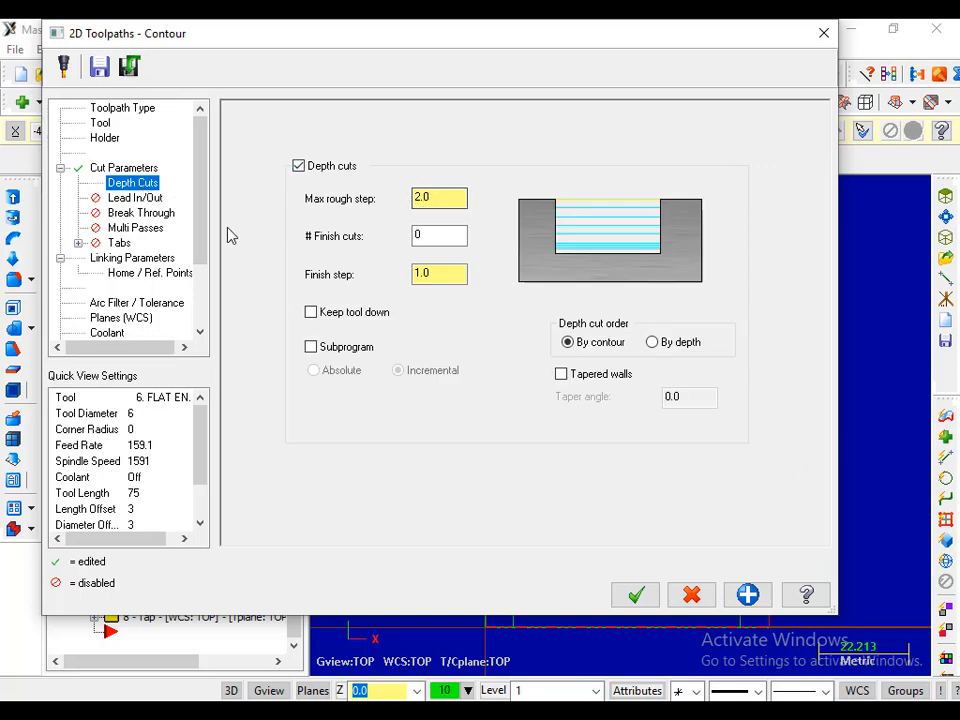
left_click(145, 260)
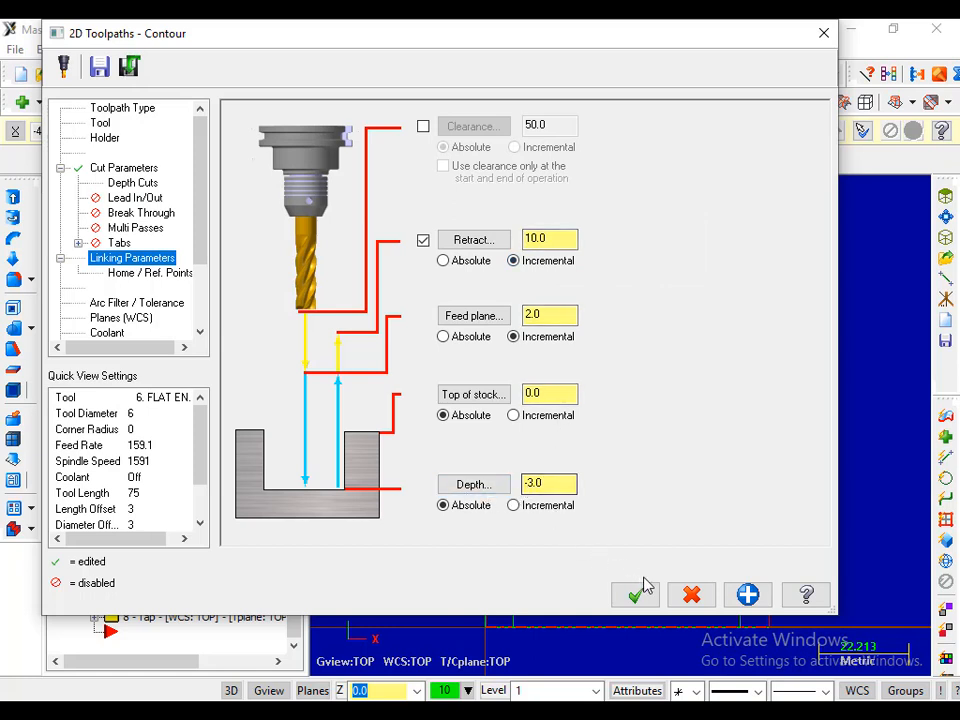
left_click(693, 594)
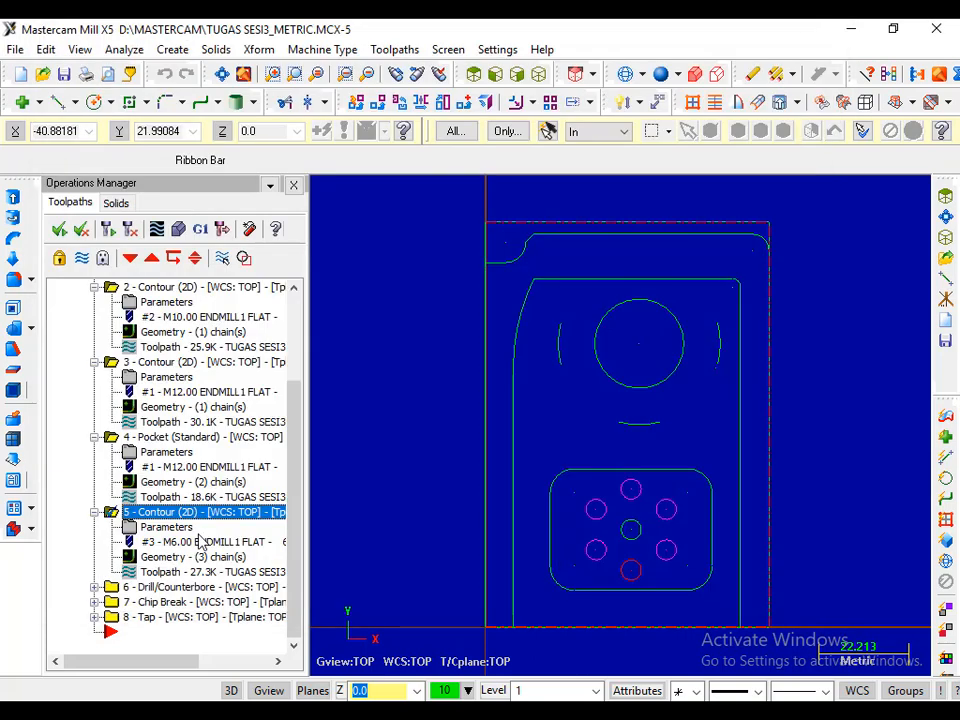
Step: Expand the sixth operation, Drill/Counterbore, open its parameters and examine the center drill's tool settings with the tool name column widened
left_click(168, 589)
left_click(94, 587)
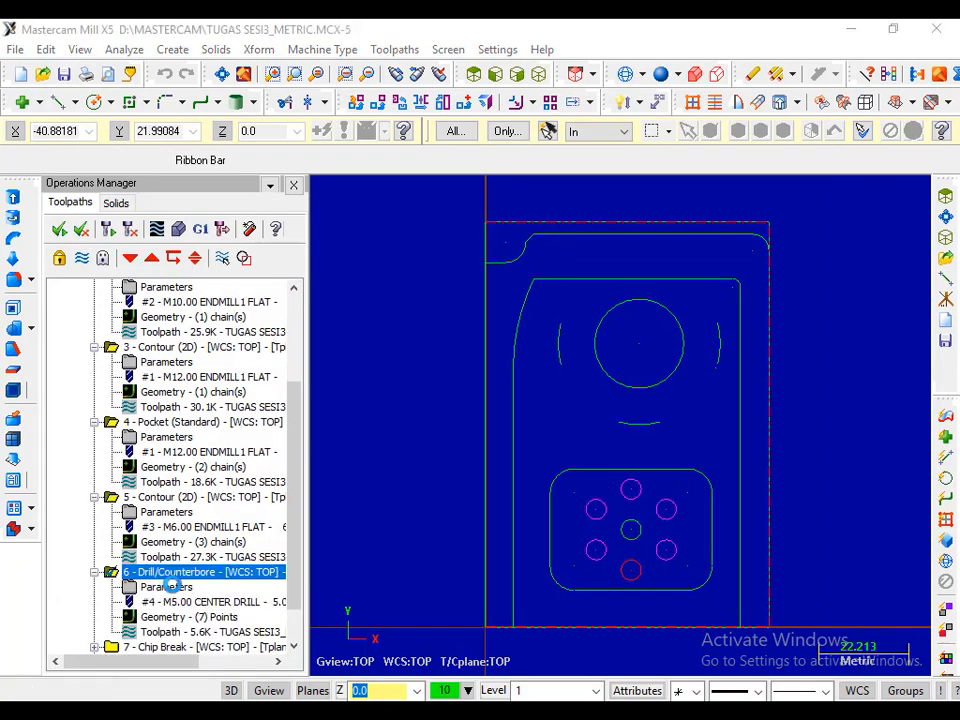
left_click(166, 588)
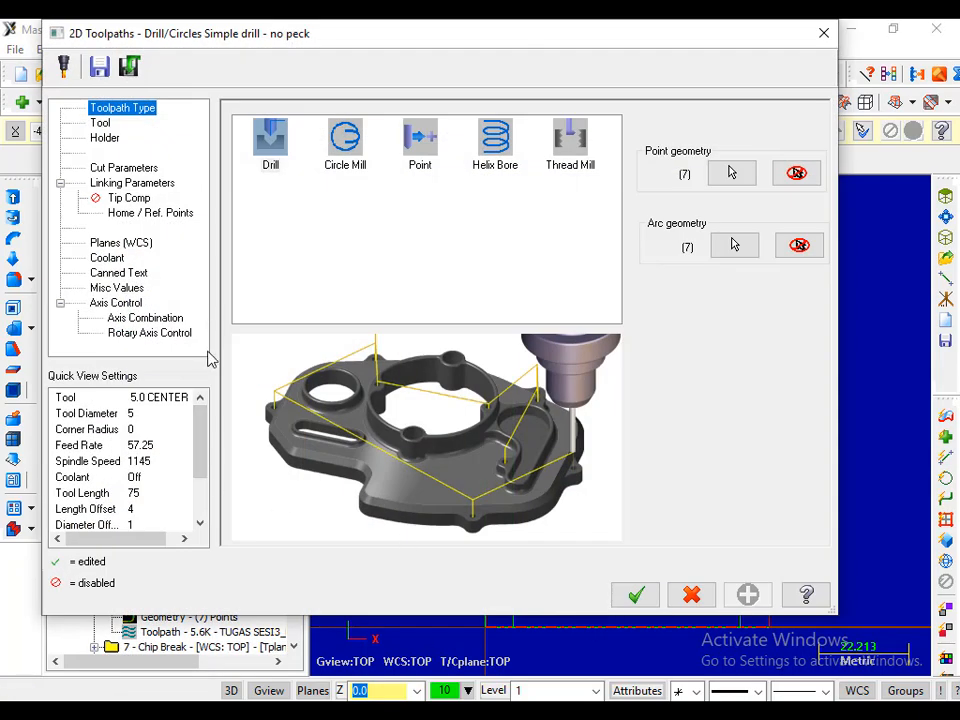
left_click(101, 123)
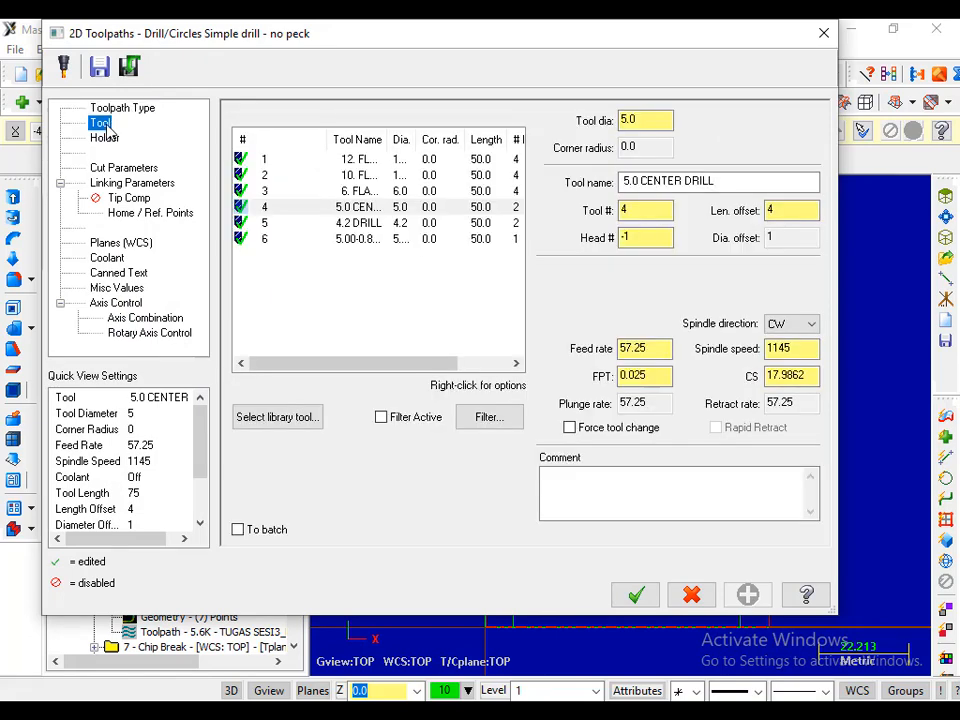
left_click(381, 208)
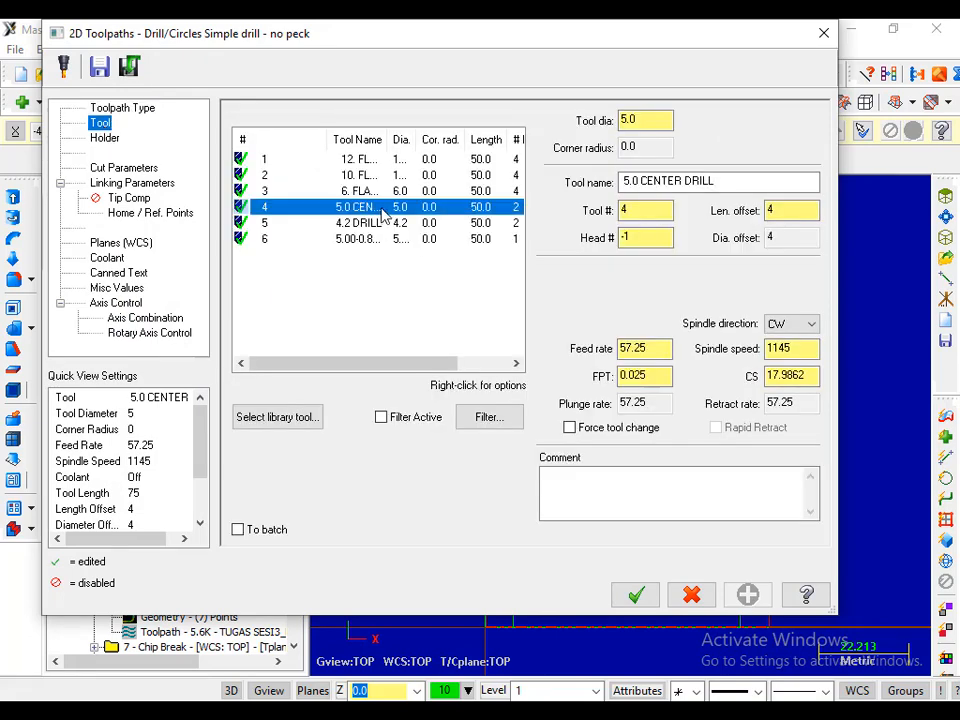
left_click_drag(386, 140, 441, 140)
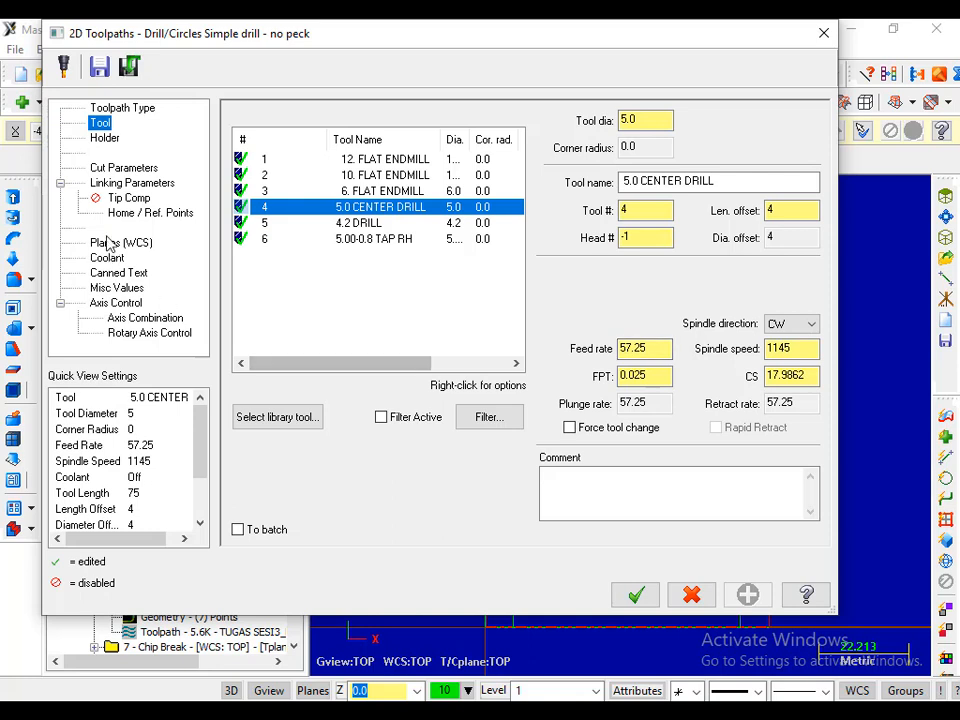
Step: Examine the Drill/Counterbore operation's cut parameters and its linking retract, top of stock and depth, and close them without saving
left_click(120, 169)
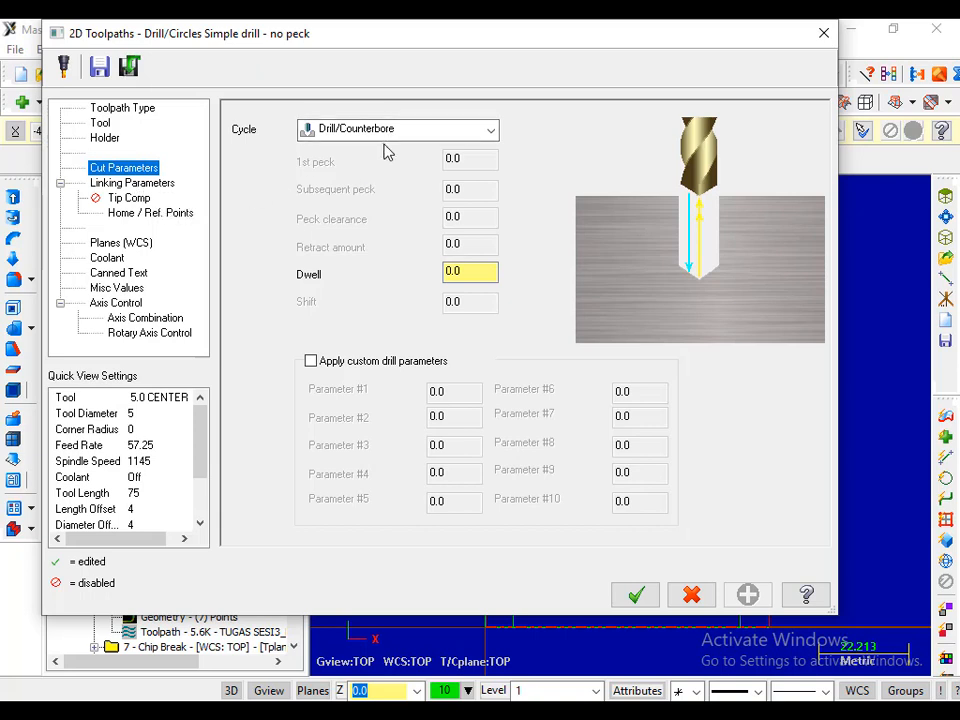
left_click(138, 186)
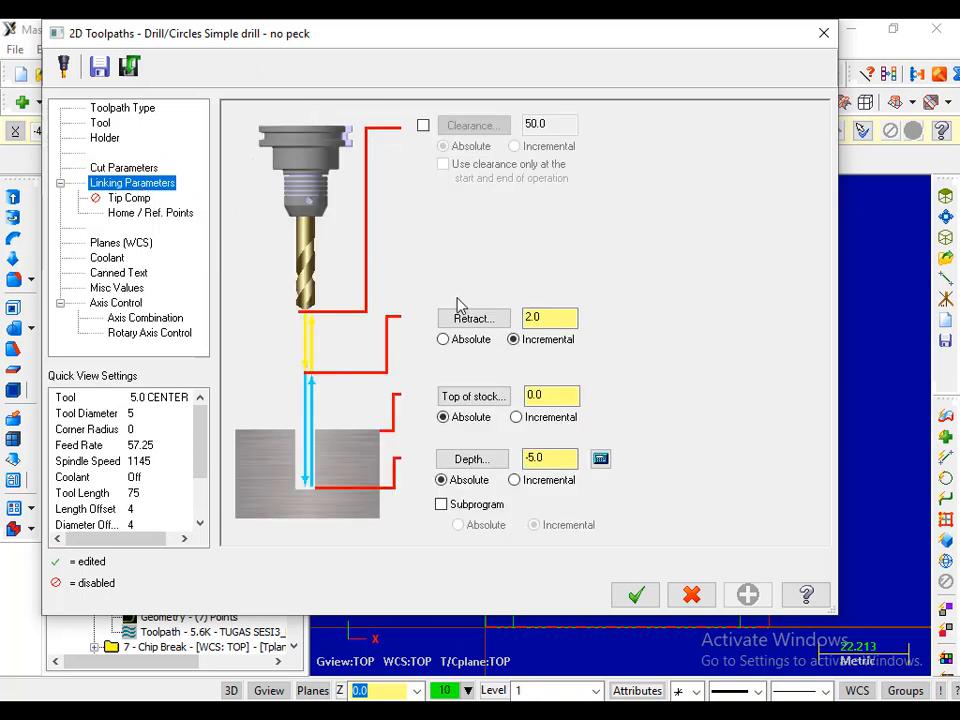
left_click(540, 318)
left_click(555, 396)
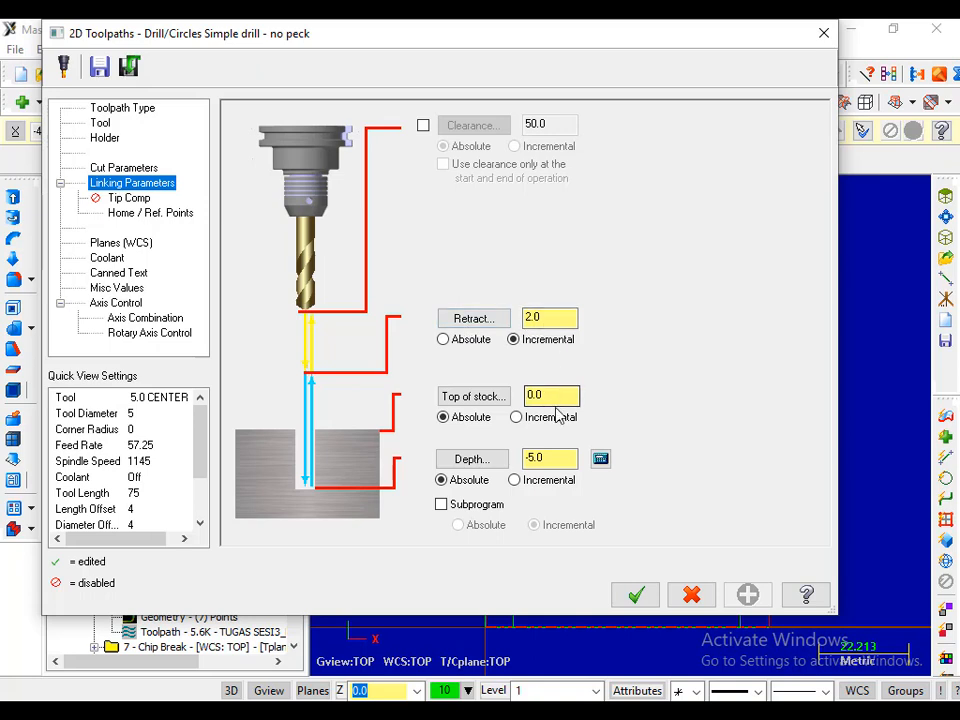
left_click(538, 460)
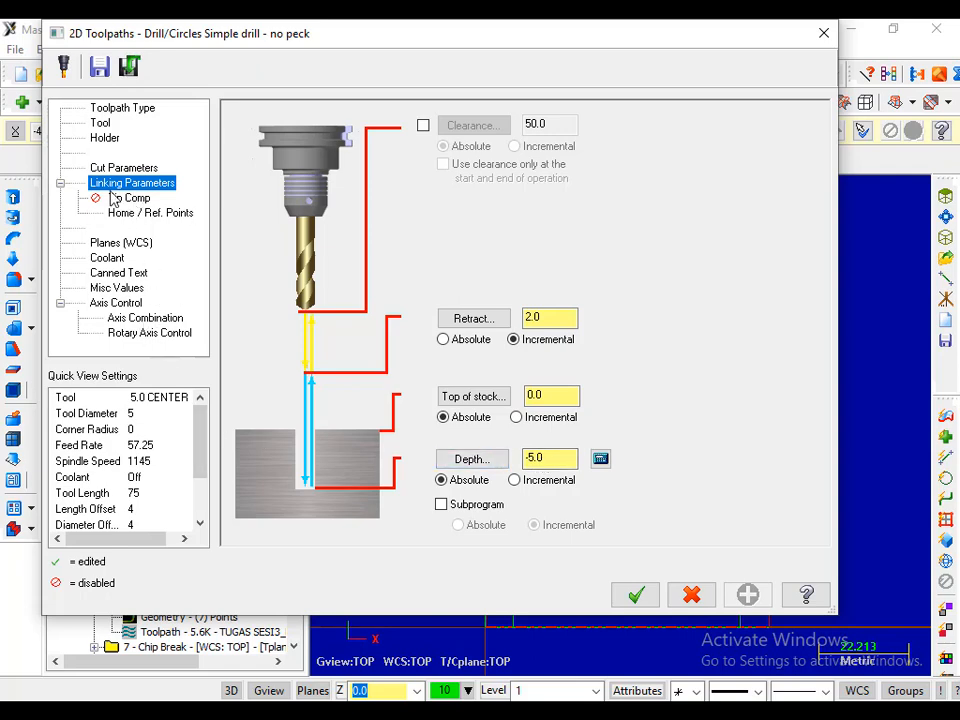
left_click(694, 600)
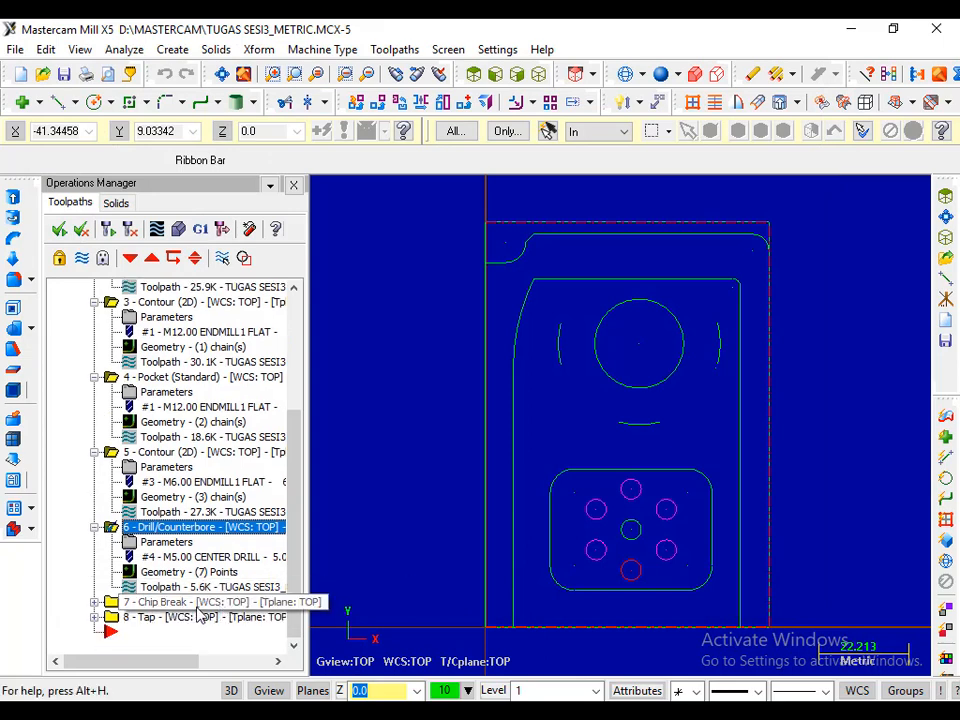
Step: Expand the seventh operation, Chip Break, open its parameters and examine its tool settings
left_click(96, 602)
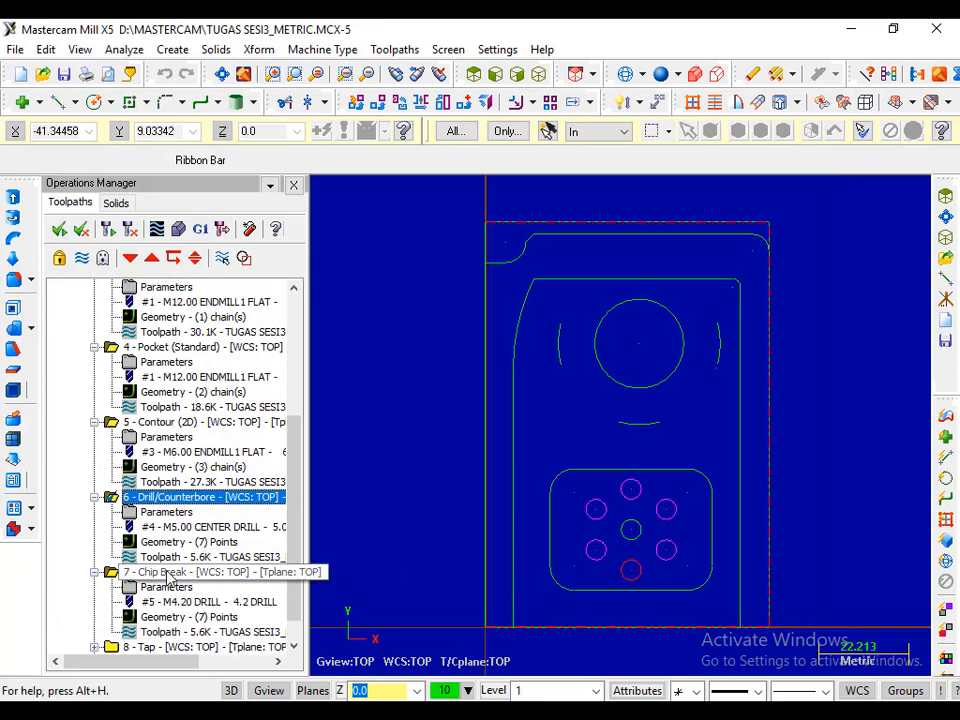
left_click(165, 574)
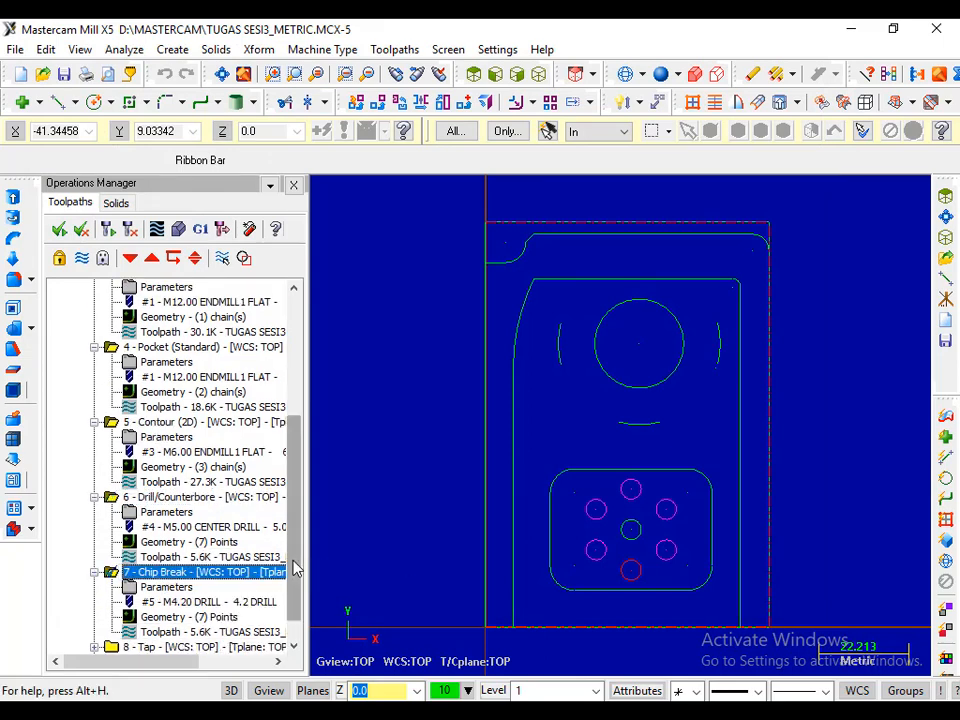
left_click_drag(294, 564, 292, 628)
left_click(175, 547)
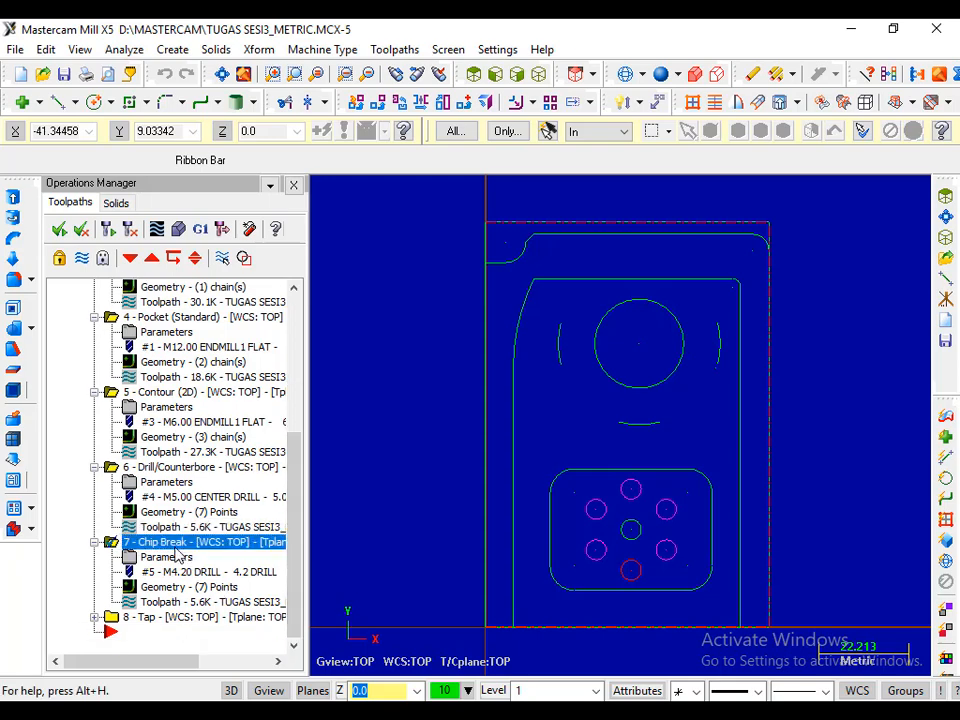
left_click(163, 558)
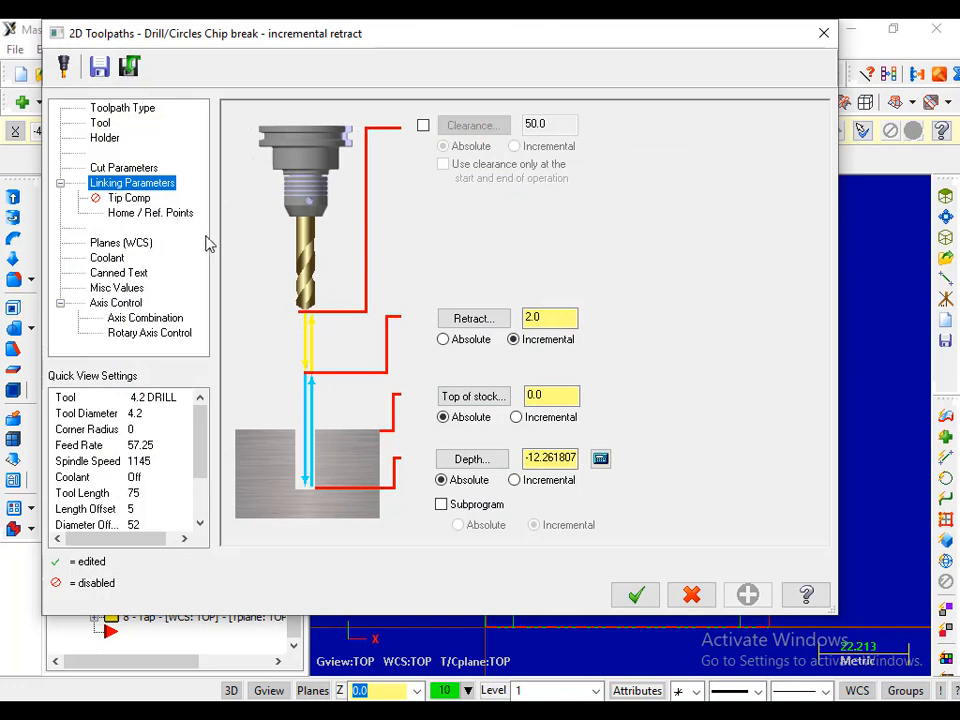
left_click(104, 124)
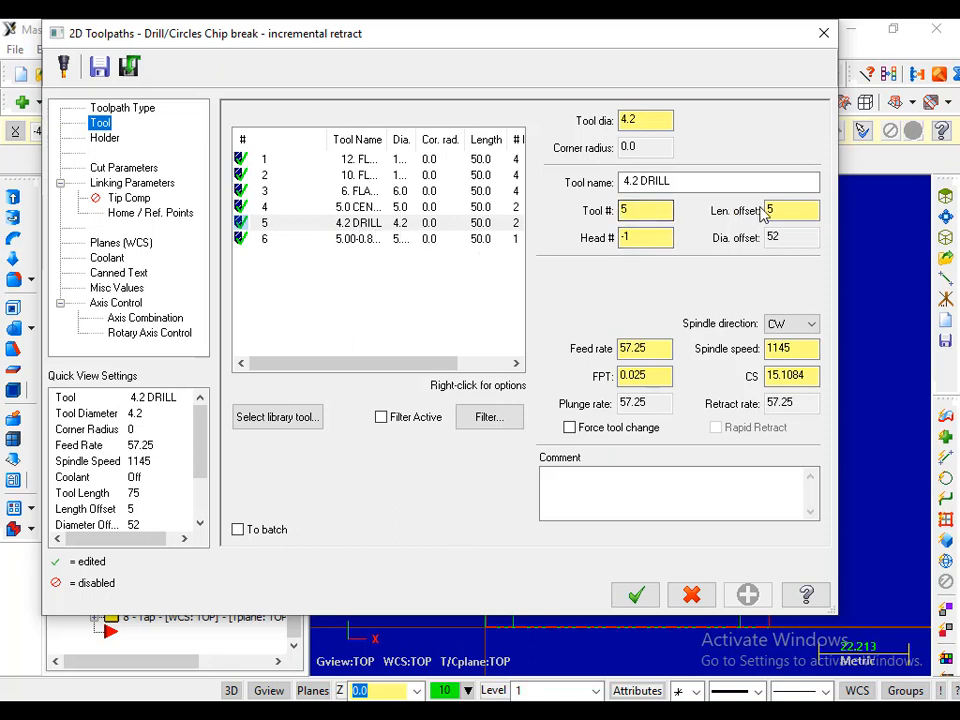
Step: Examine the seventh operation's cut parameters and the available drill cycles, leaving Chip Break as the cycle
left_click(124, 170)
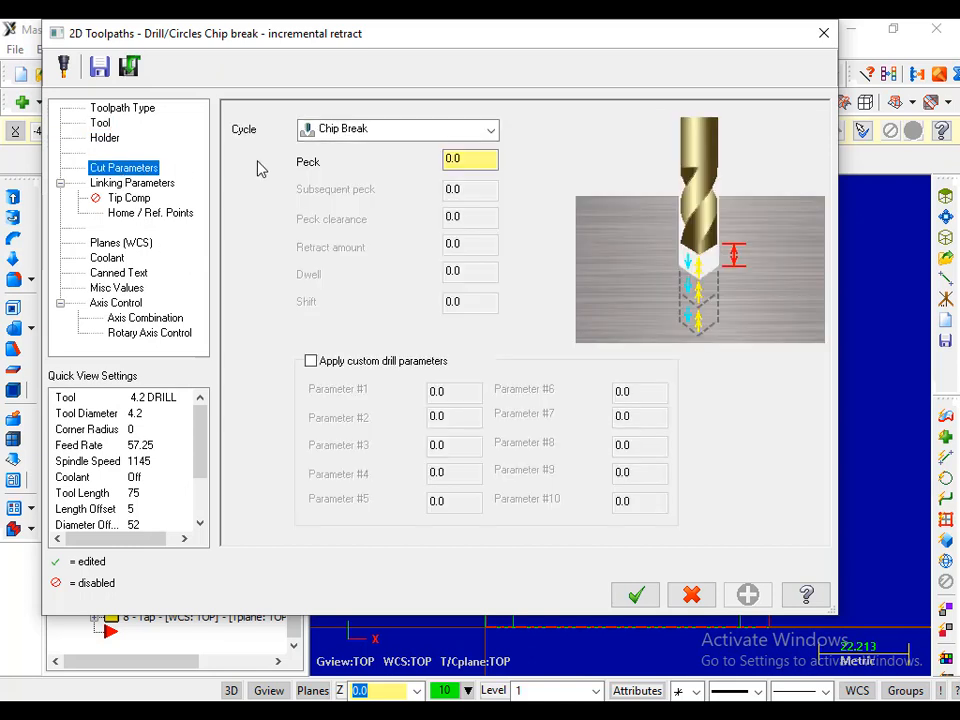
left_click(386, 131)
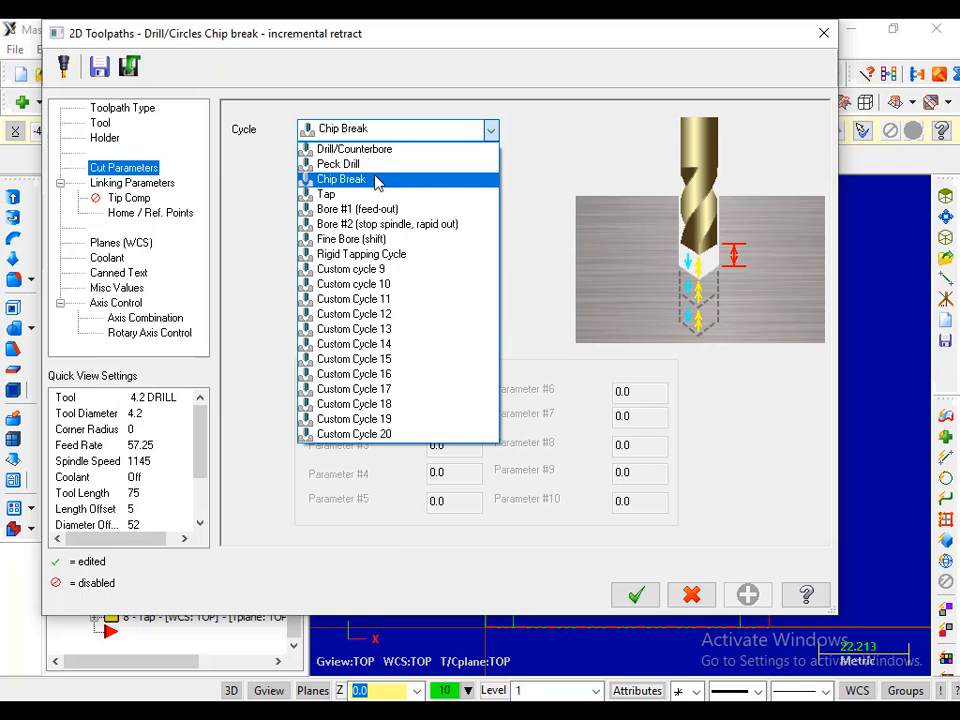
left_click(376, 181)
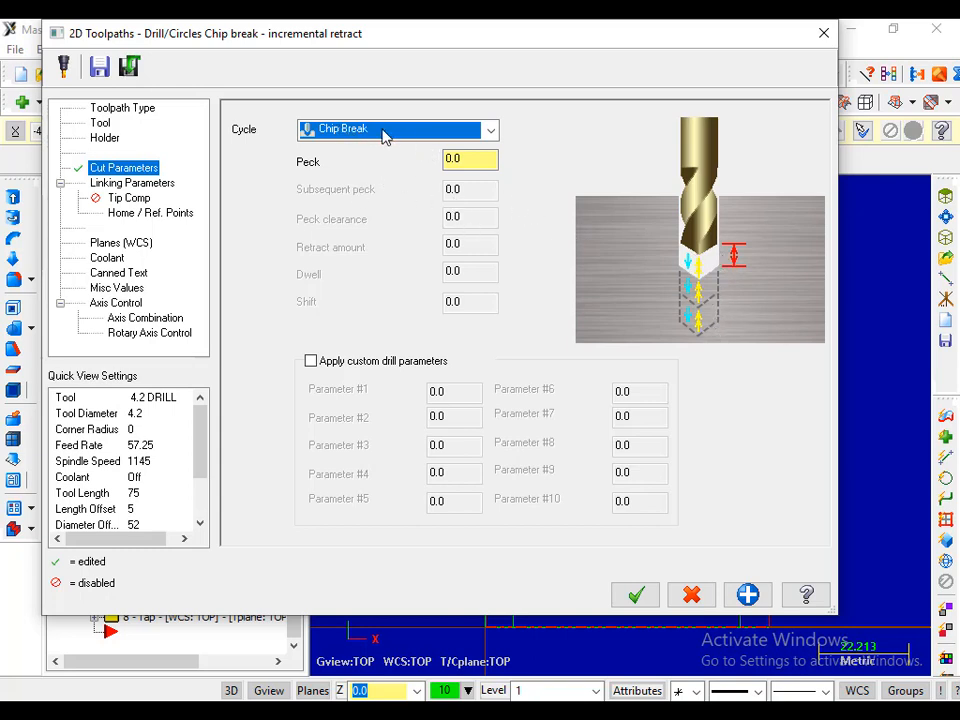
Step: Compare the Chip Break operation's linking depth with the workpiece drawing in Photos, return to Mastercam, and close the parameters without saving
left_click(120, 186)
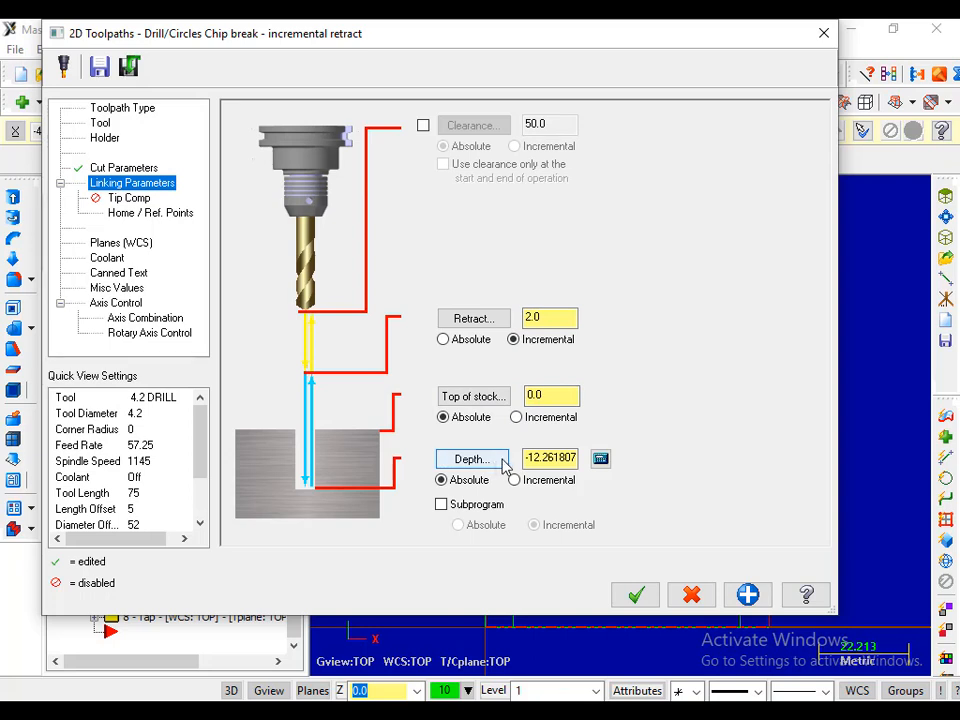
key("alt+Tab")
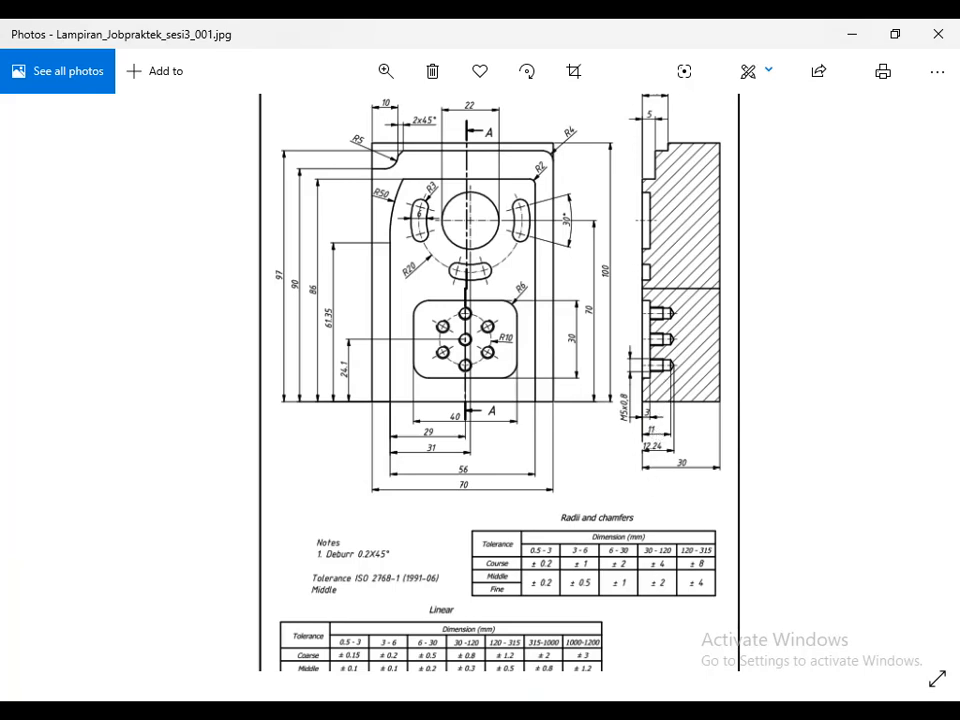
key("alt+Tab")
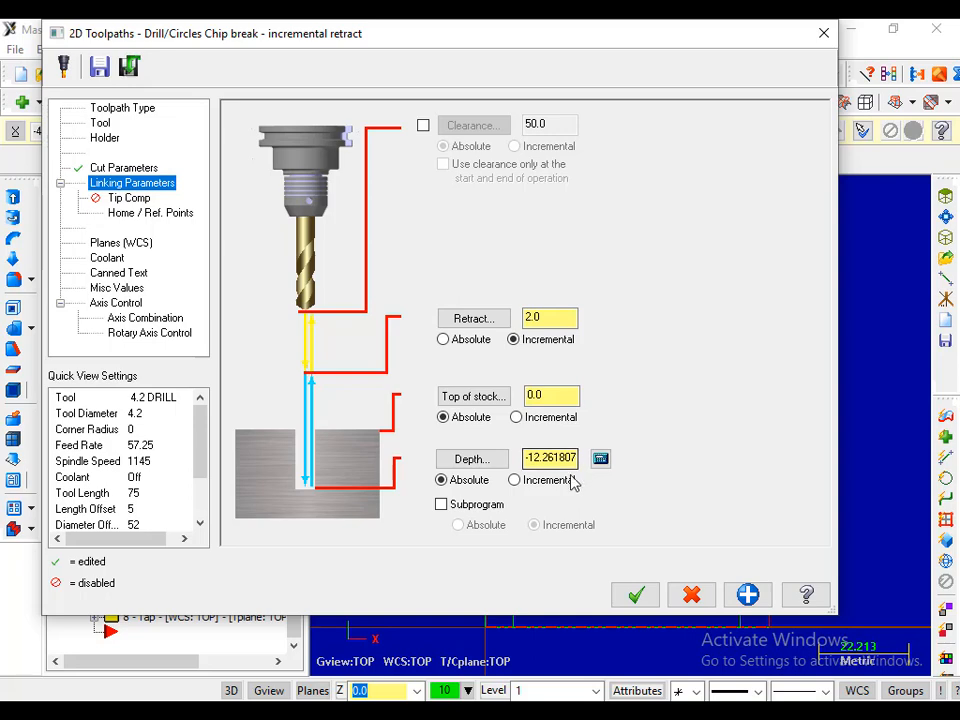
left_click(694, 600)
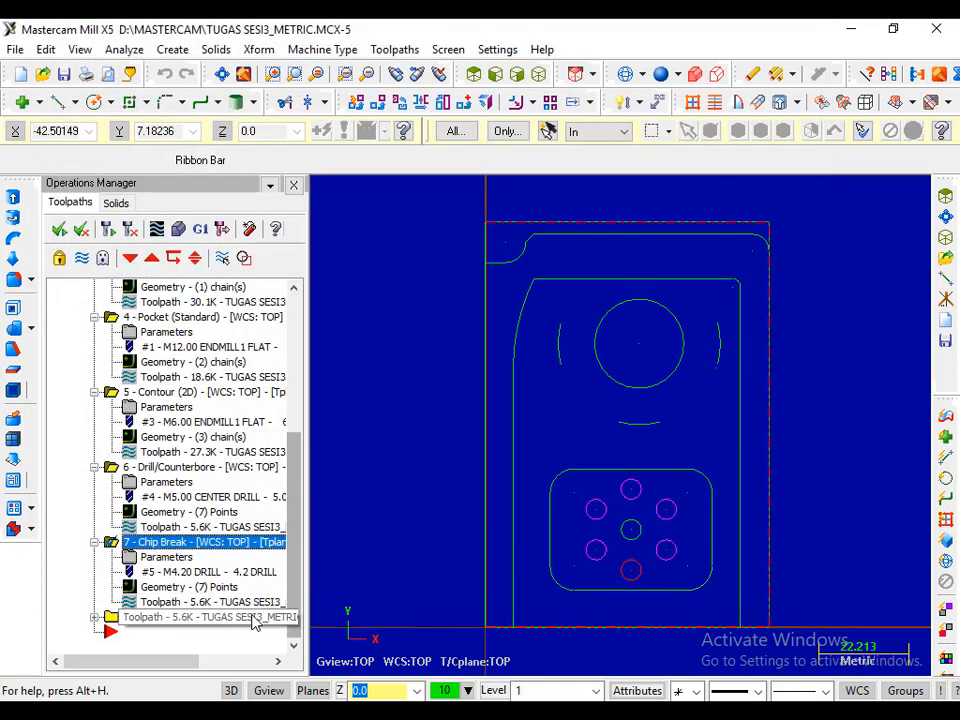
Step: Expand the eighth operation, Tap, open its parameters and examine its linking, tool and cut parameters with the diameter column widened
left_click(110, 618)
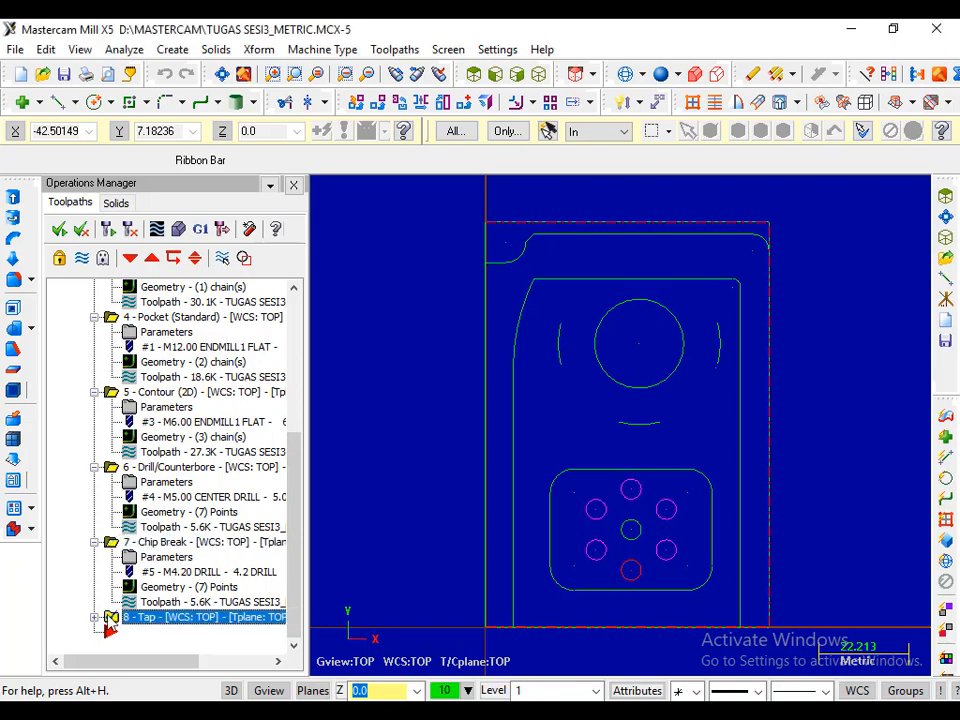
left_click(95, 618)
left_click(165, 587)
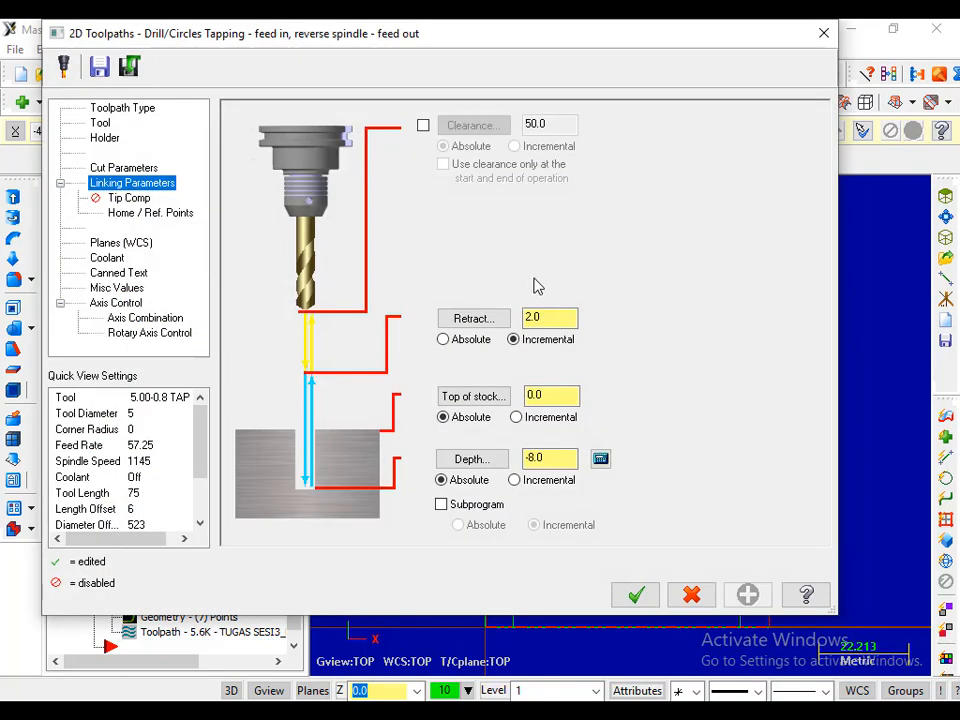
left_click(100, 122)
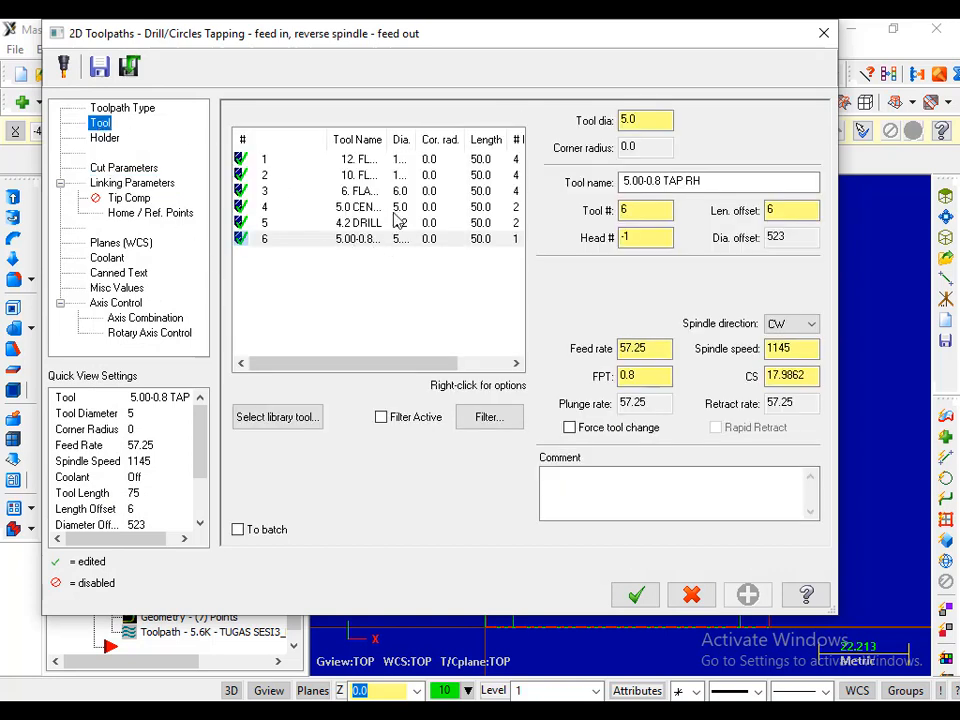
left_click_drag(417, 143, 453, 146)
left_click(426, 240)
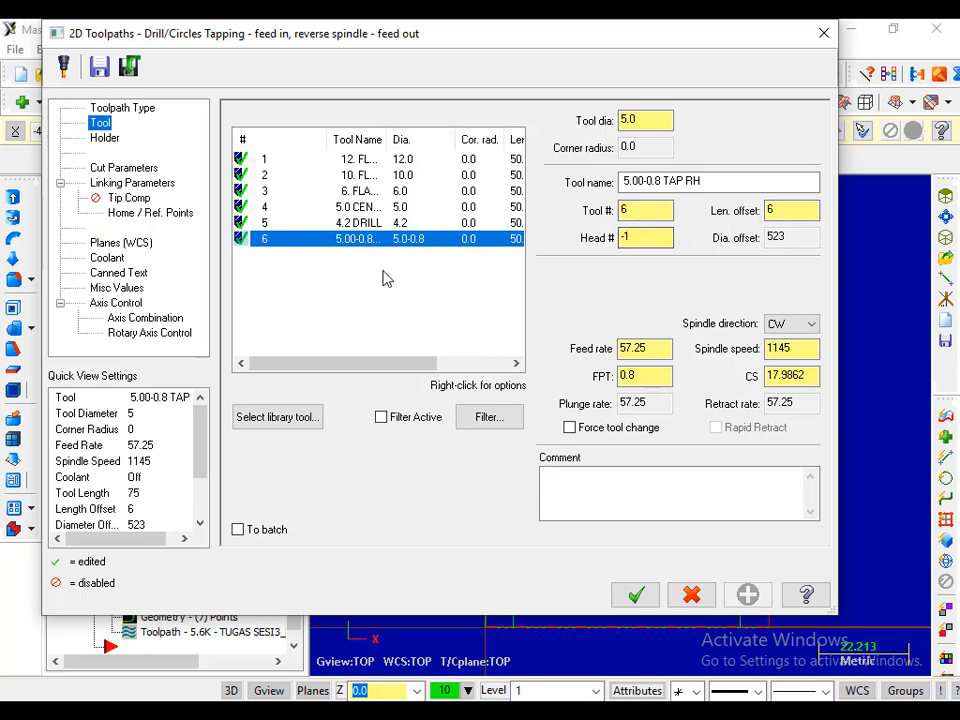
left_click(124, 168)
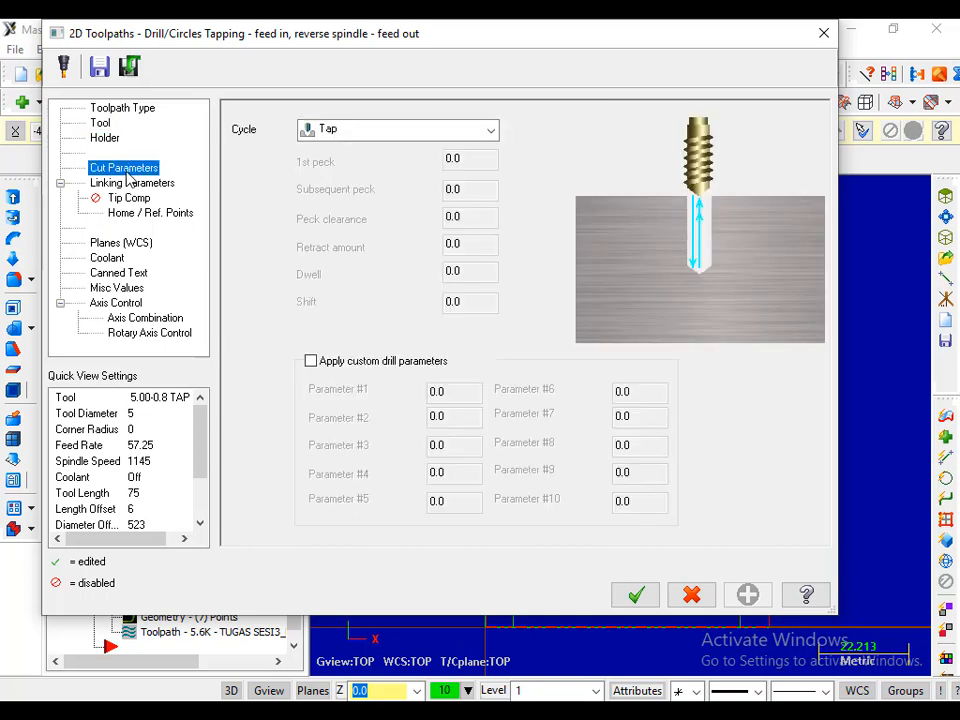
Step: Examine the available drill cycles, keeping Tap, and the linking parameters of the eighth operation, and close its parameters without saving
left_click(415, 132)
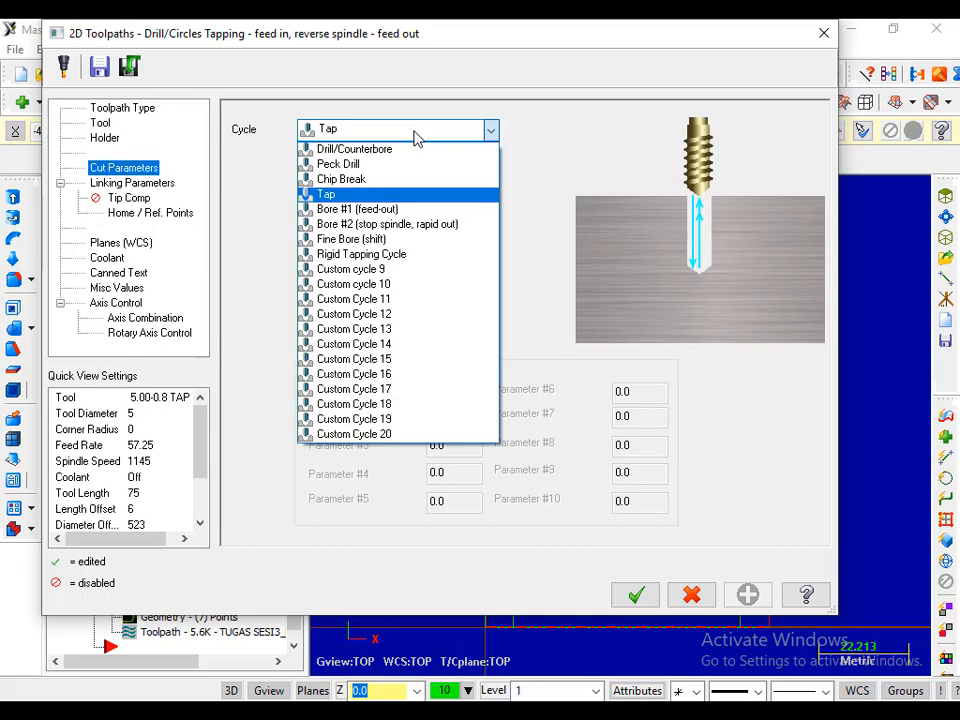
left_click(368, 194)
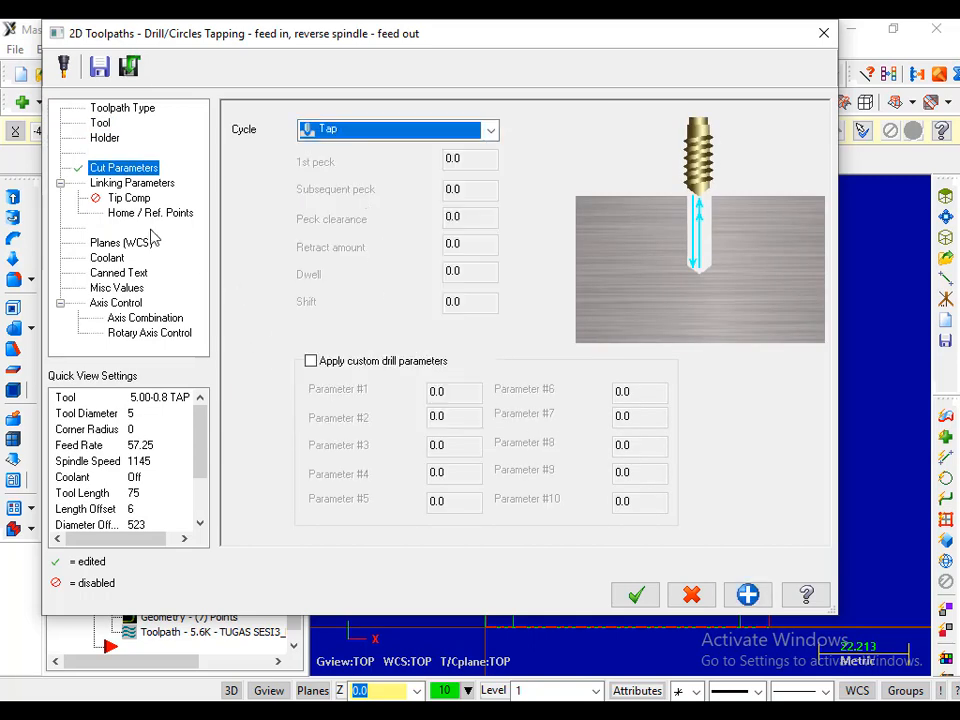
left_click(145, 184)
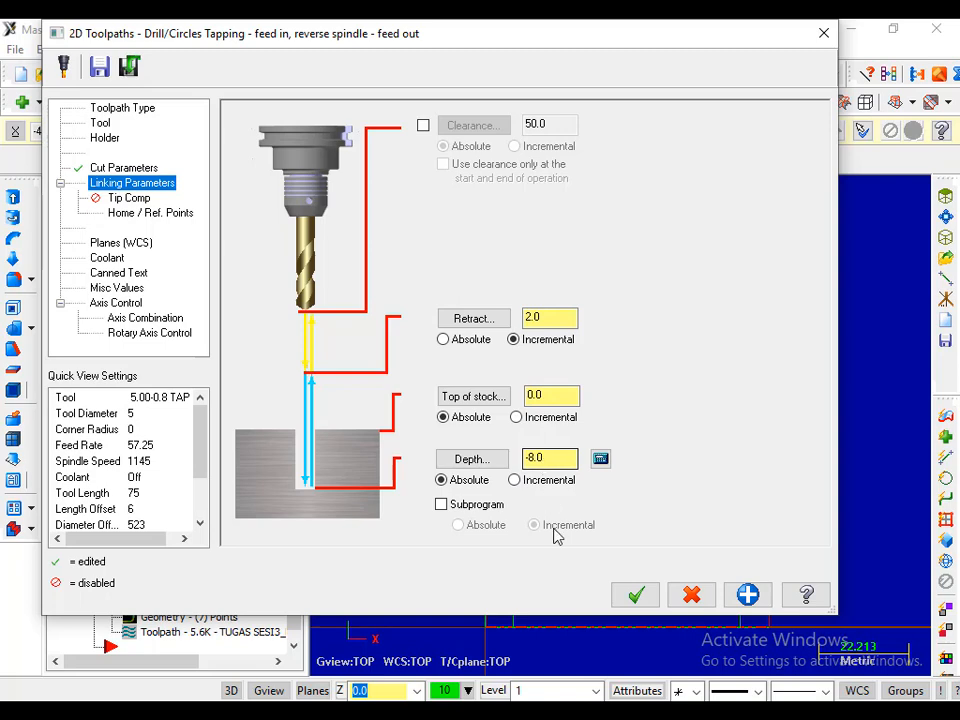
left_click(692, 596)
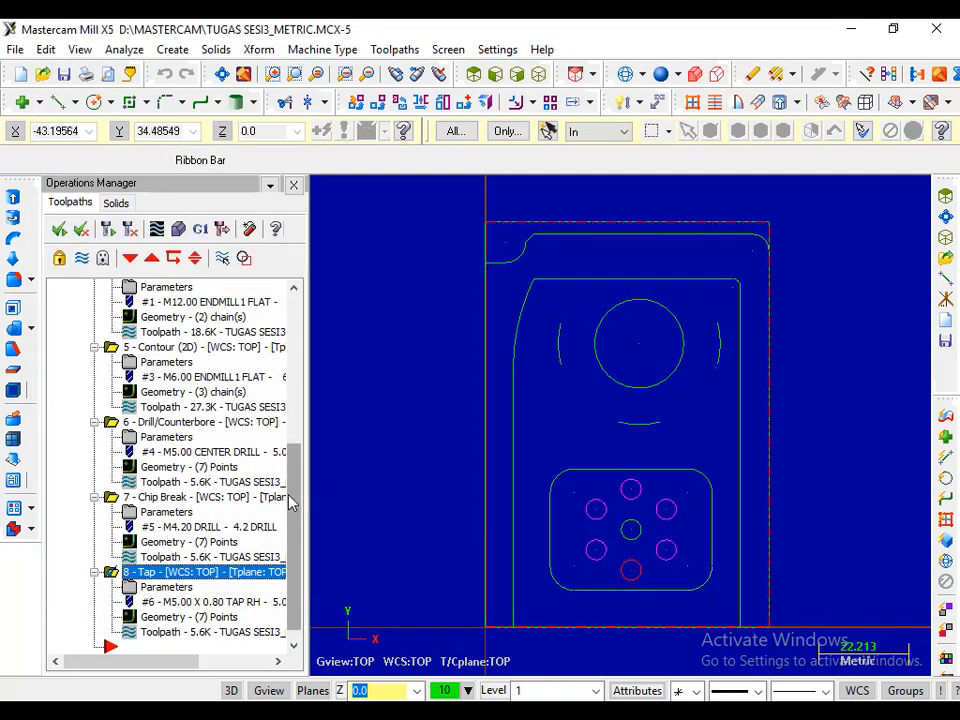
Step: Collapse all eight operations, from Facing to Tap, in the toolpath group
scroll(89, 390, "up", 6)
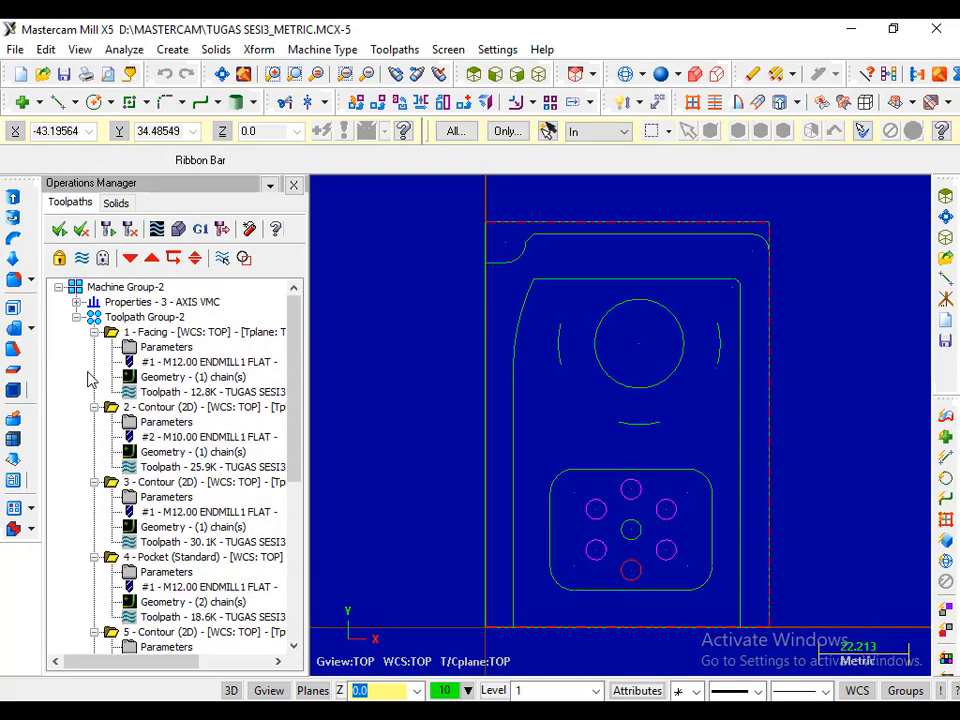
left_click(95, 332)
left_click(95, 347)
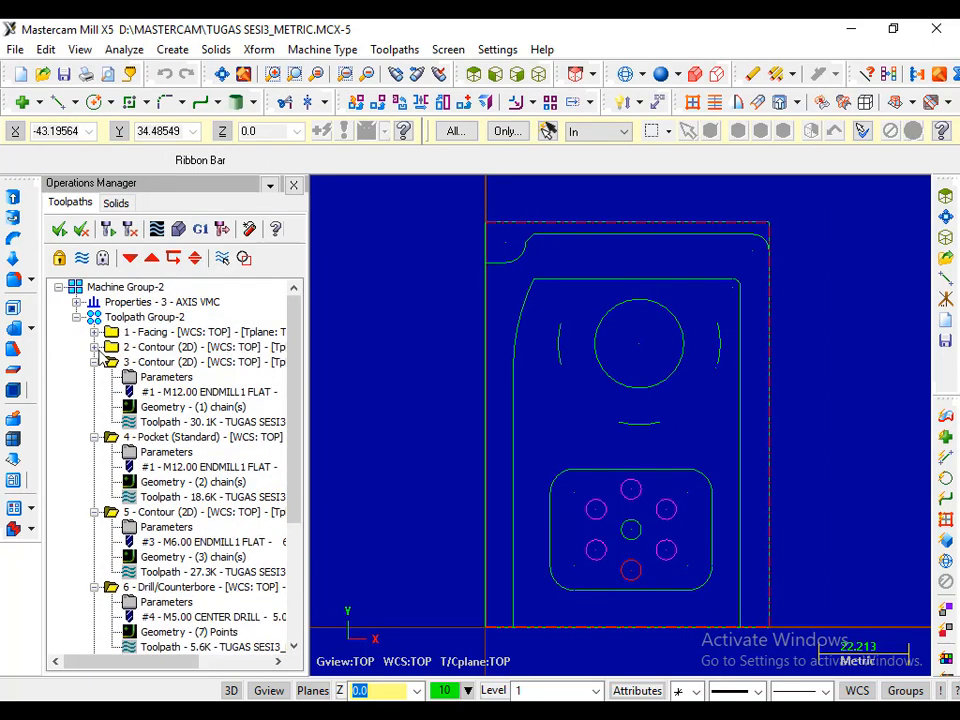
left_click(95, 362)
left_click(95, 377)
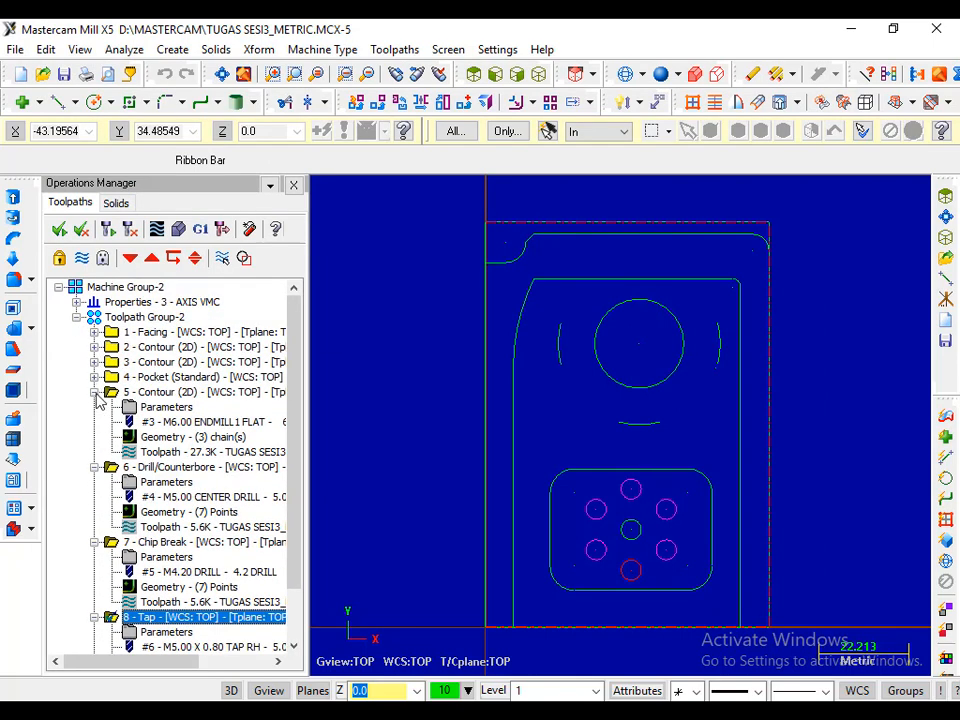
left_click(95, 392)
left_click(95, 407)
left_click(95, 422)
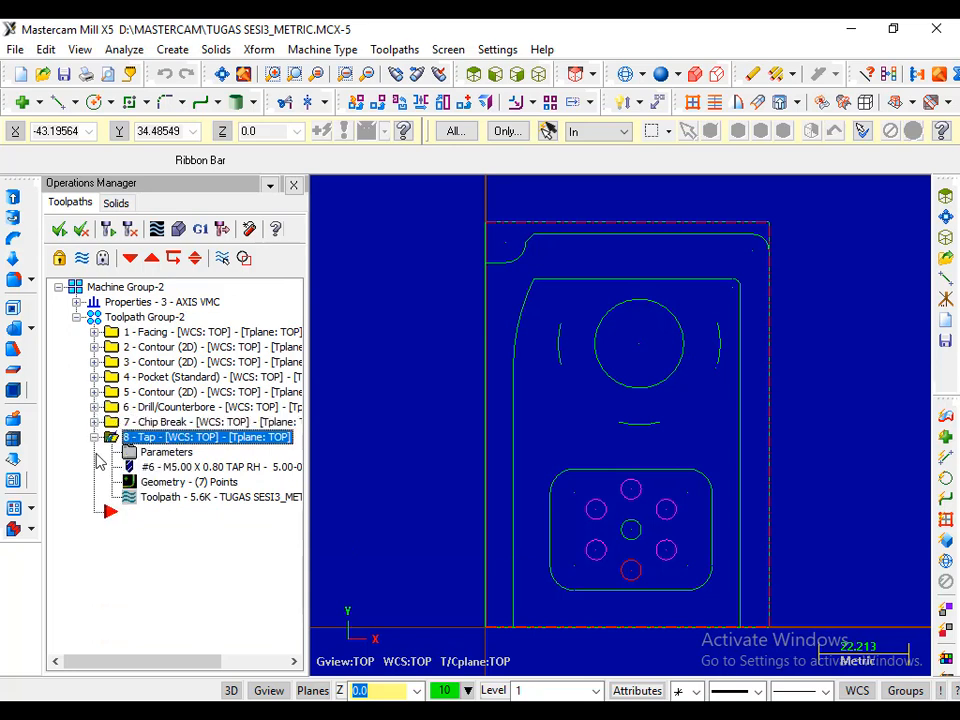
left_click(95, 437)
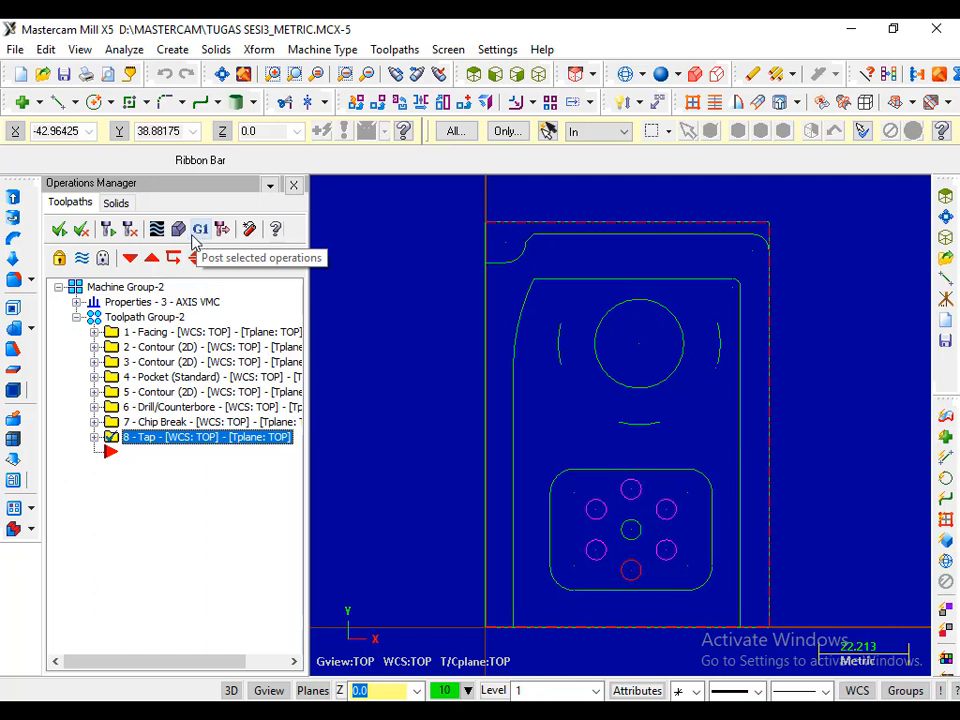
Step: Select all operations and post them to an NC file named TUGAS SESI3_METRIC2 in the MASTERCAM folder
left_click(59, 229)
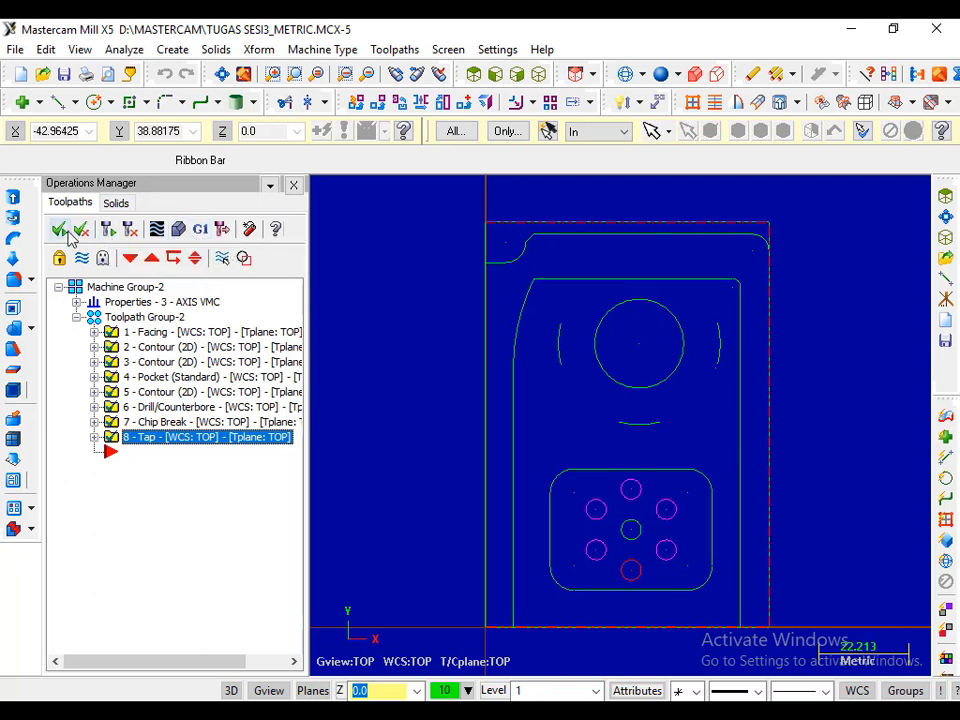
left_click(200, 232)
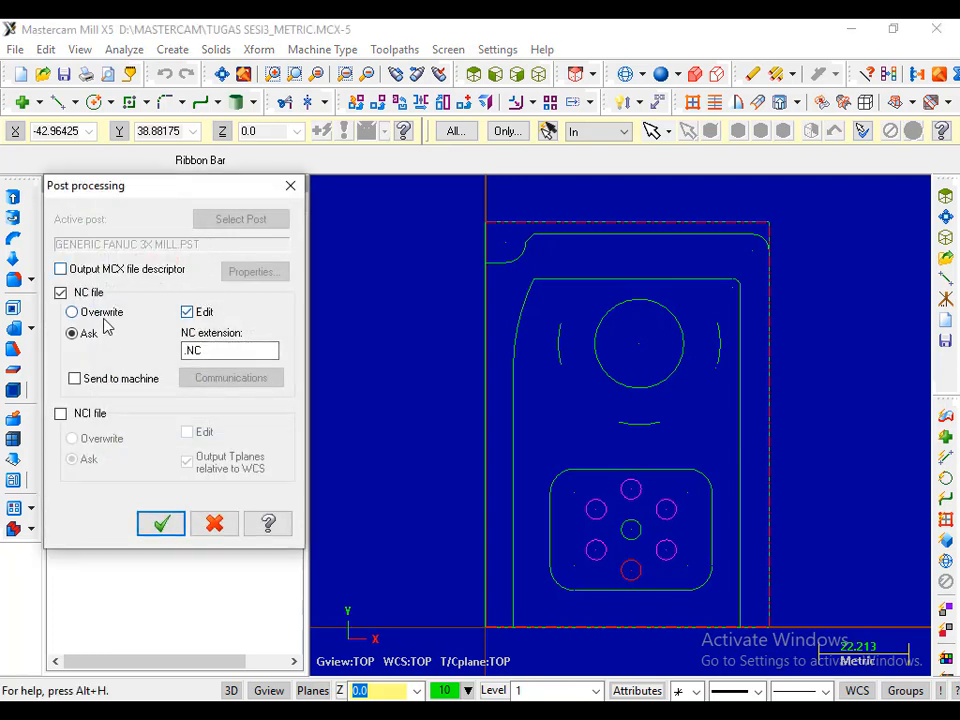
left_click(162, 524)
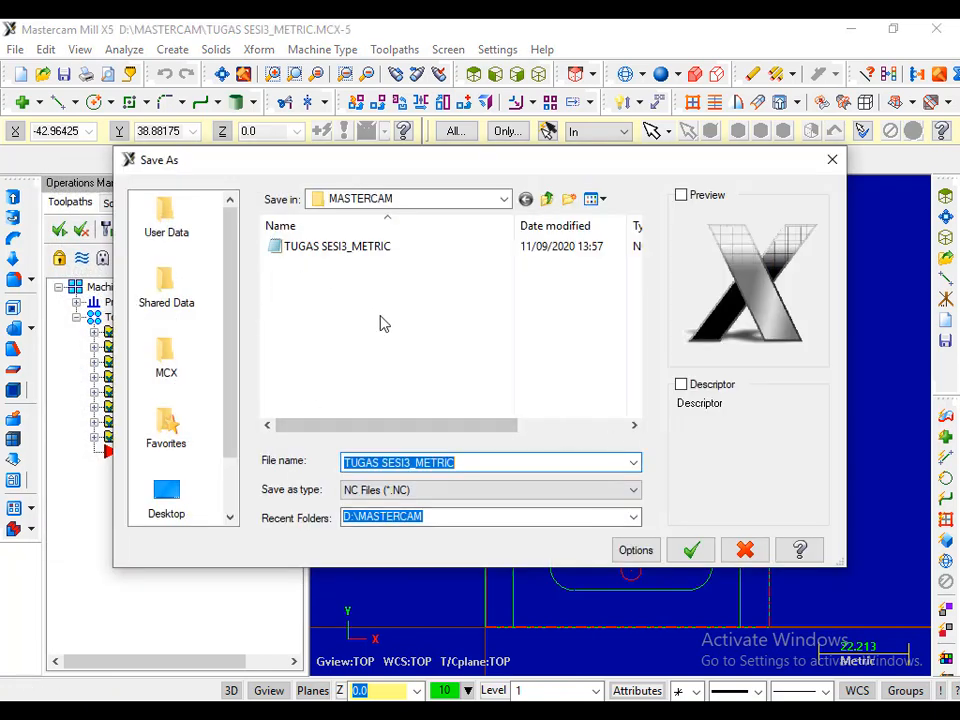
left_click(476, 467)
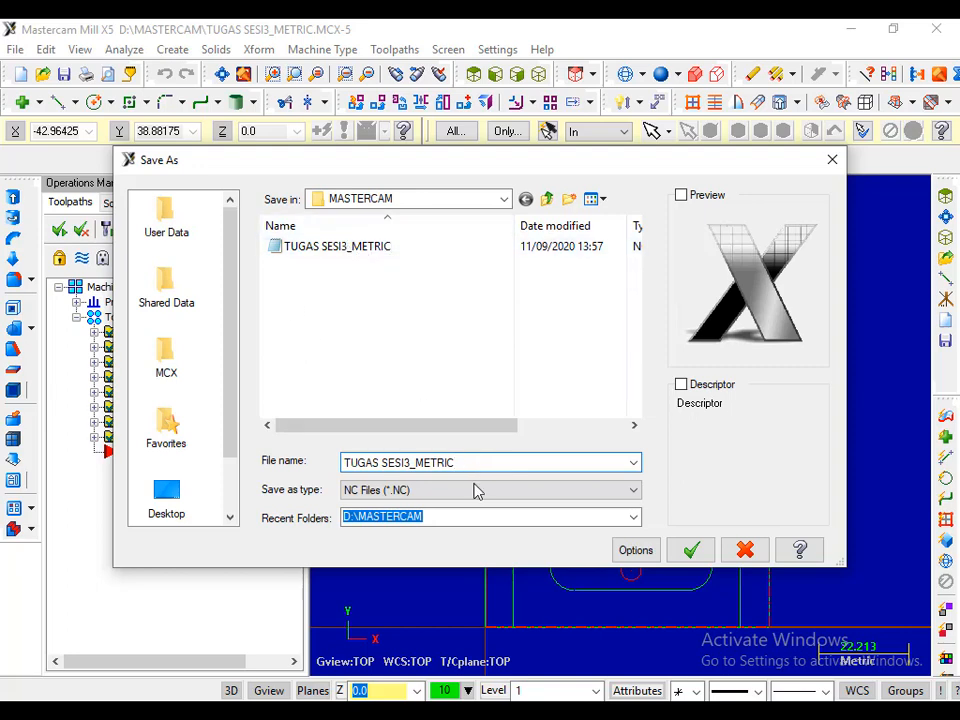
type("2")
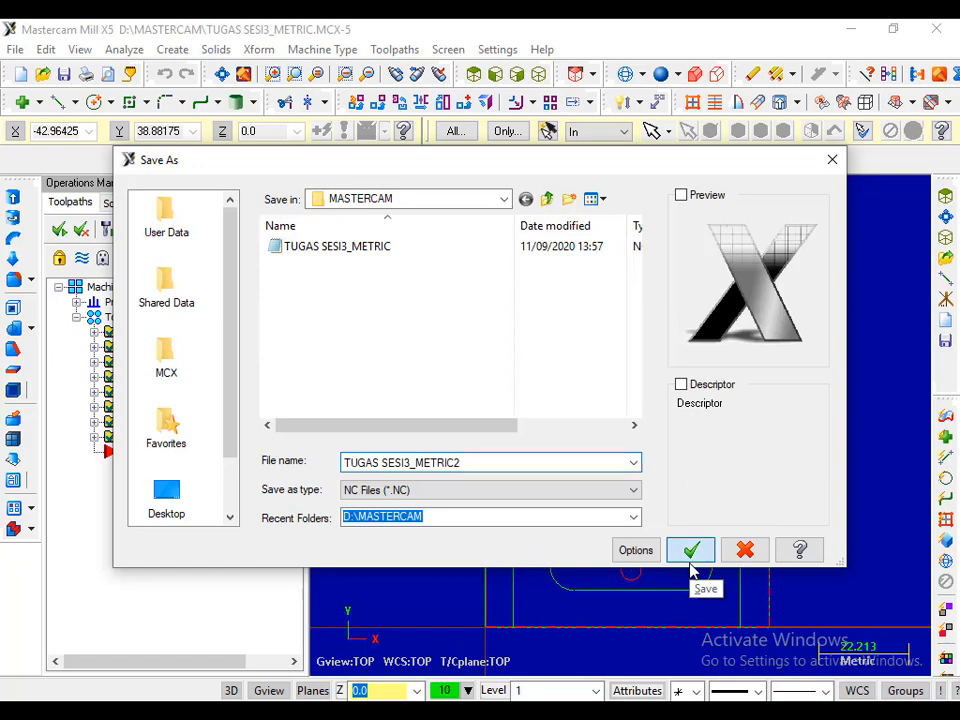
left_click(689, 560)
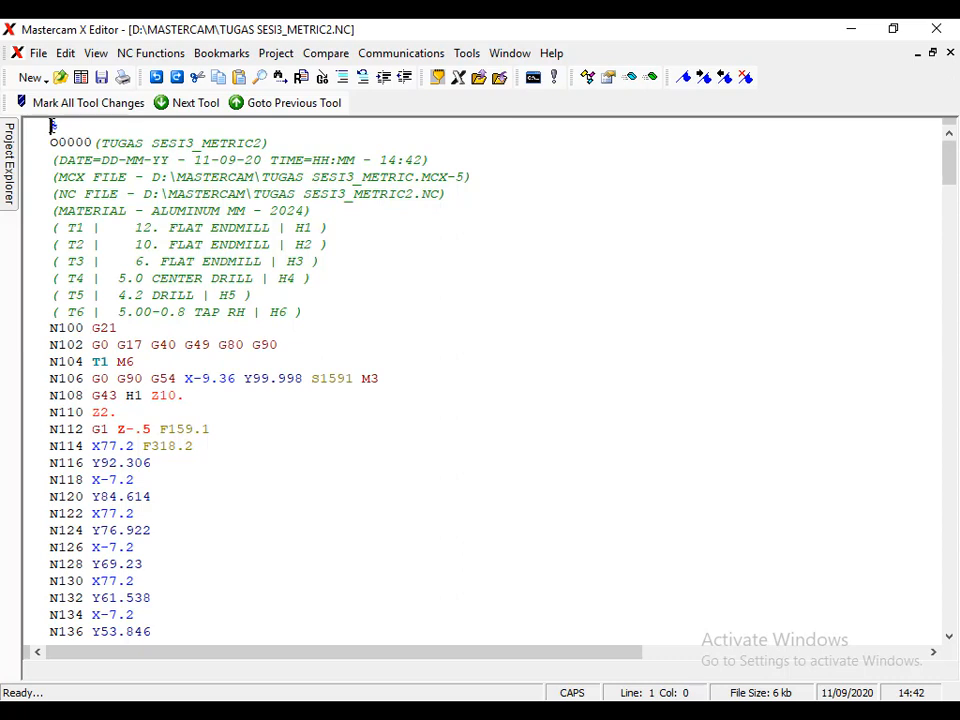
Step: Delete the program header above line N100, from the % sign through the T6 tool comment, leaving one blank line at the start
left_click_drag(53, 125, 338, 314)
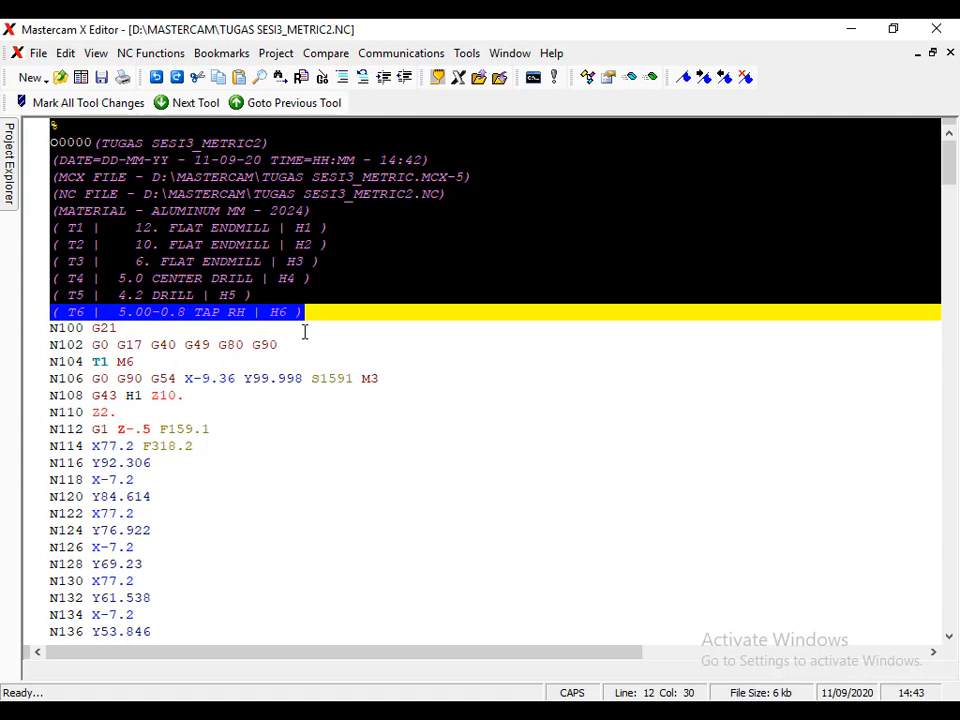
key("Delete")
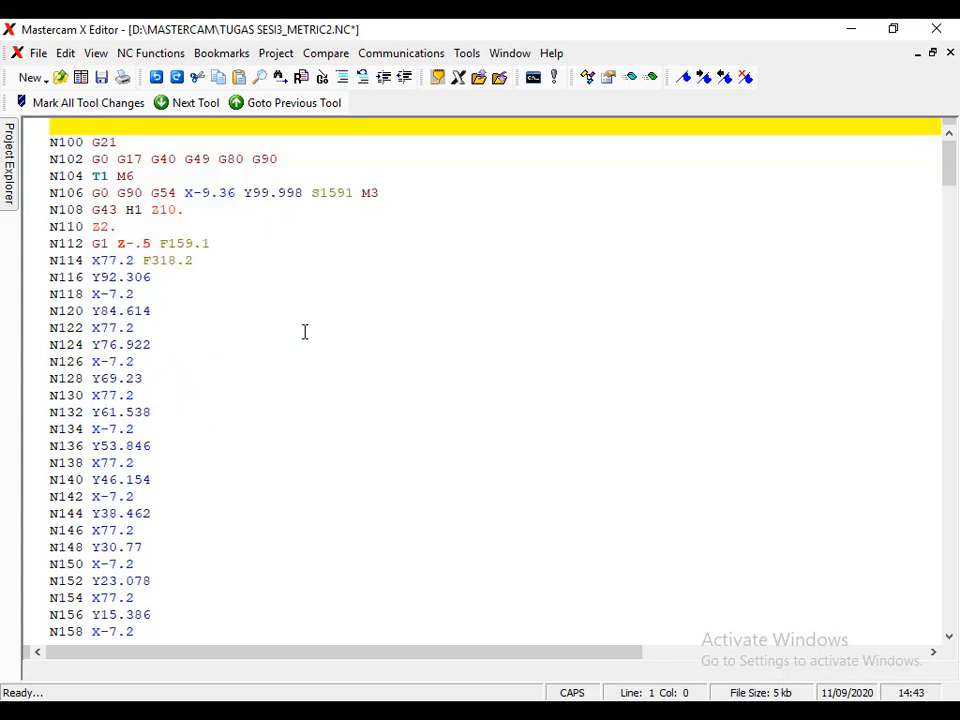
key("Delete")
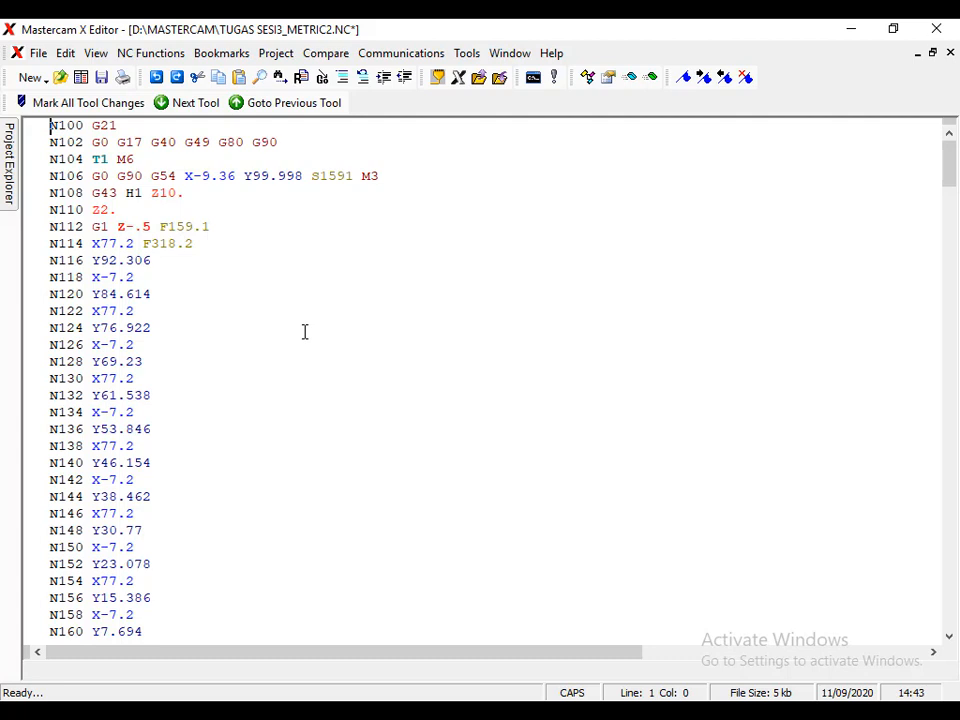
key("Return")
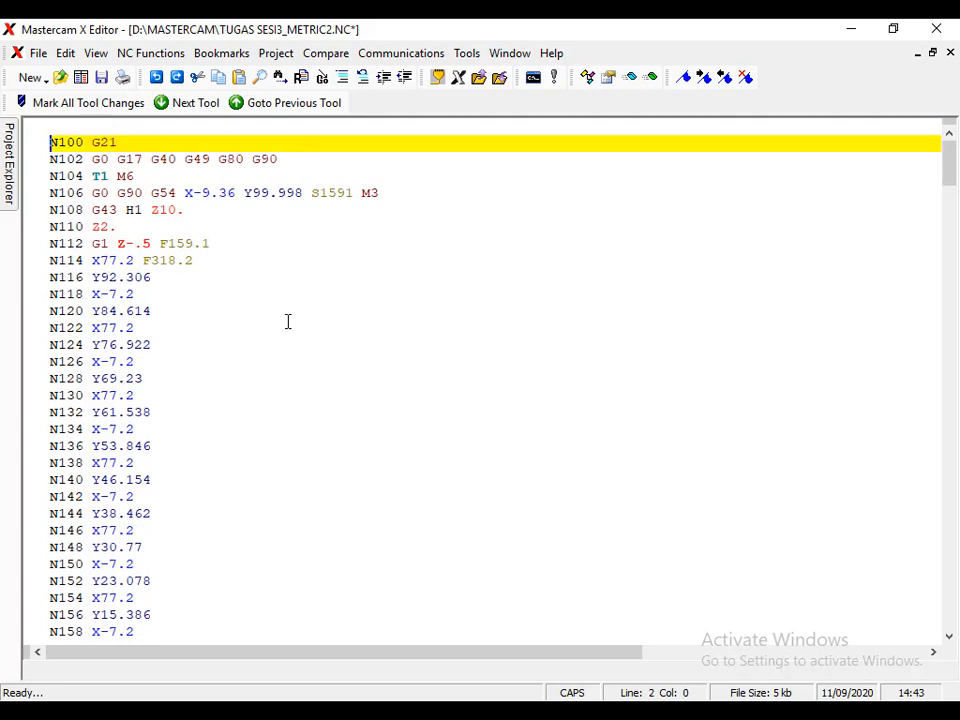
key("Up")
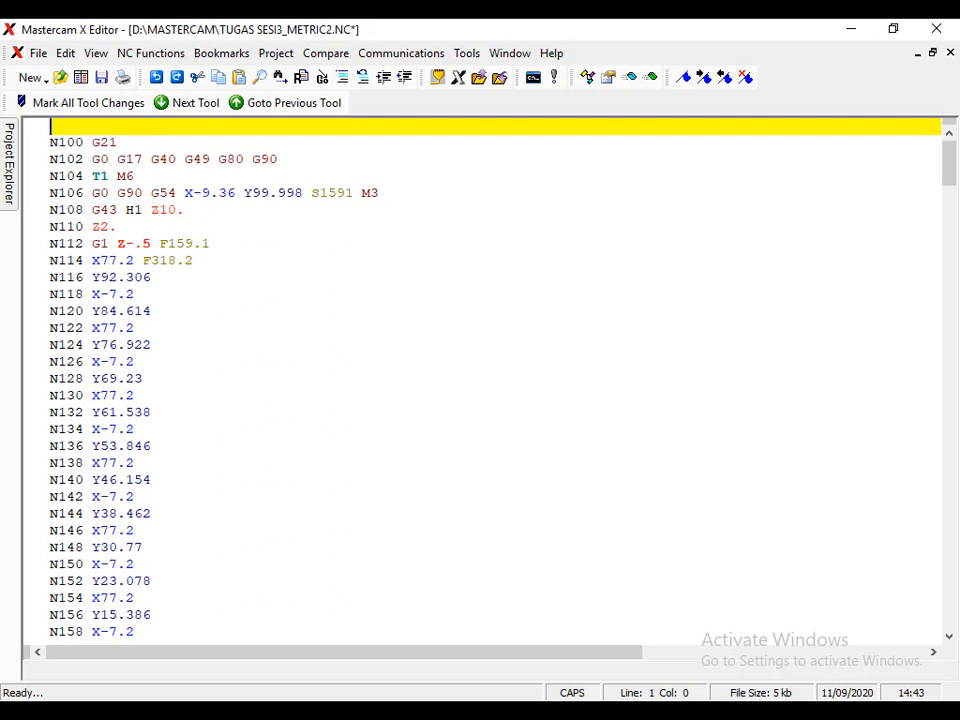
Step: Insert a G290 line before the N104 T1 M6 tool change and D1 and G291 lines after it
left_click(306, 160)
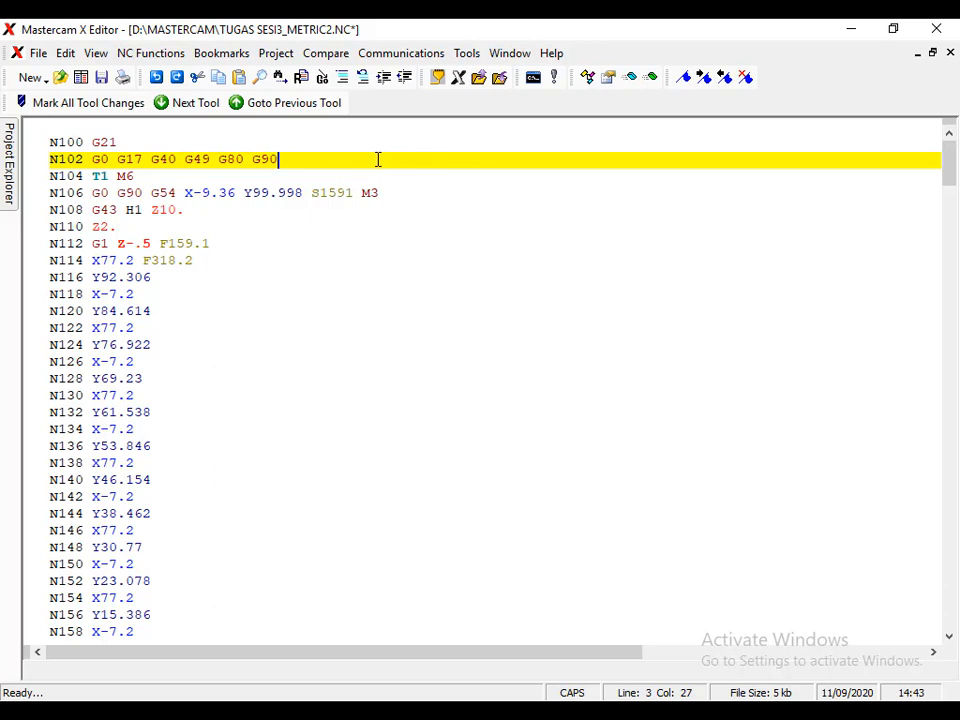
key("Return")
type("G290")
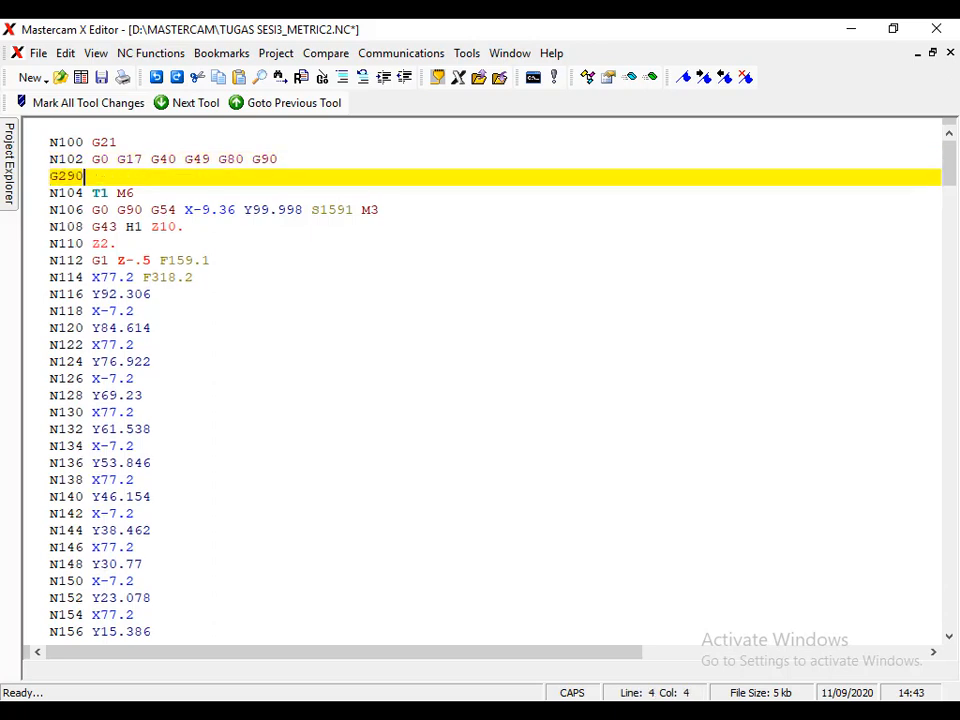
left_click(152, 194)
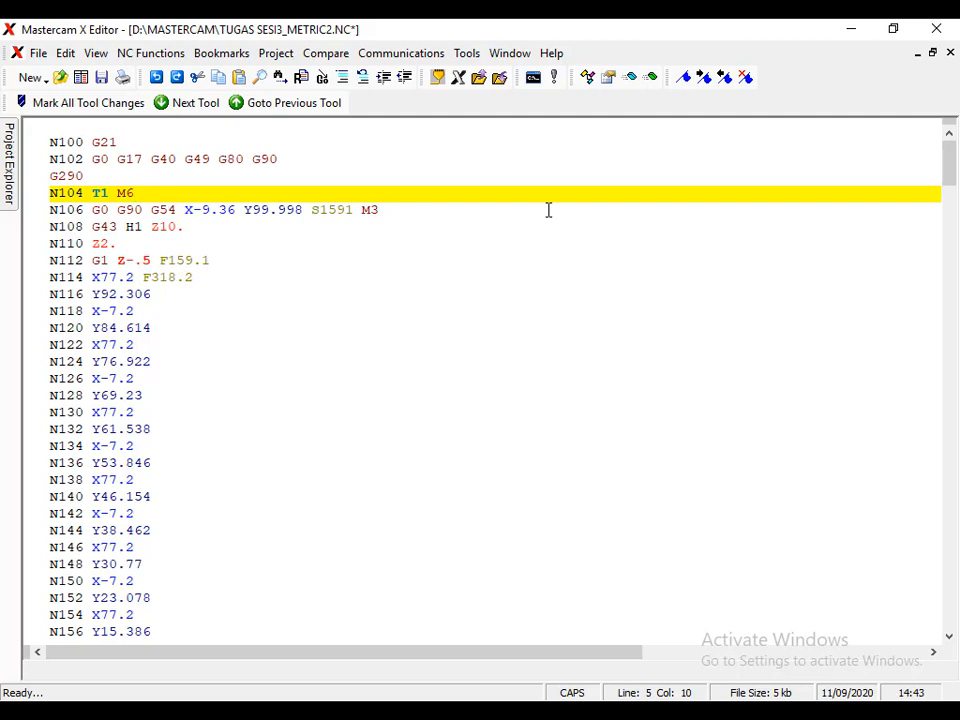
key("Return")
type("D1")
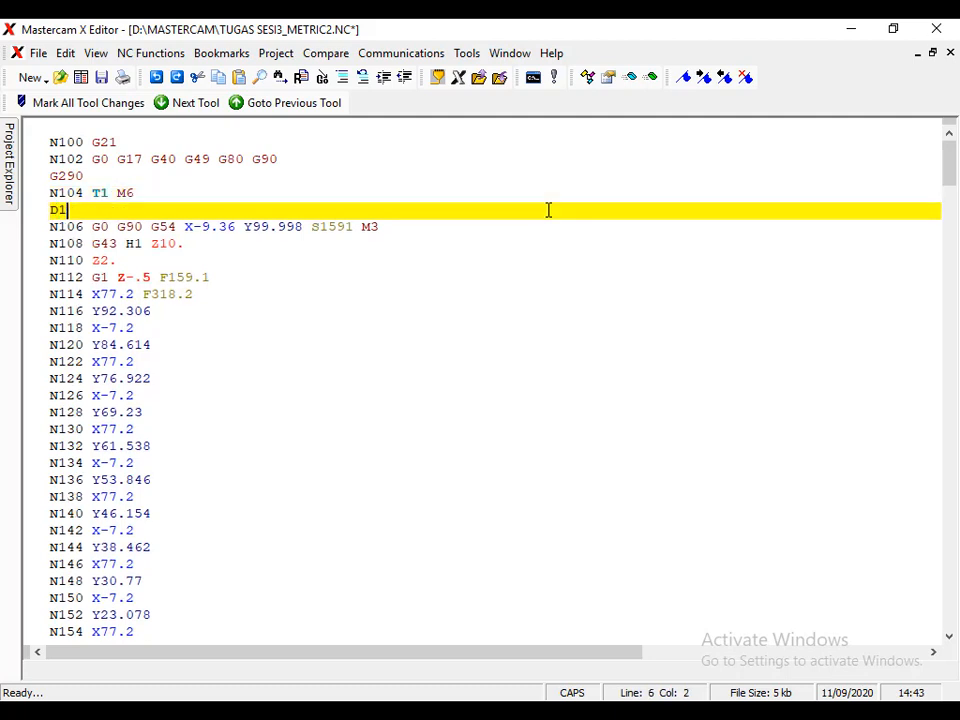
key("Return")
type("G29")
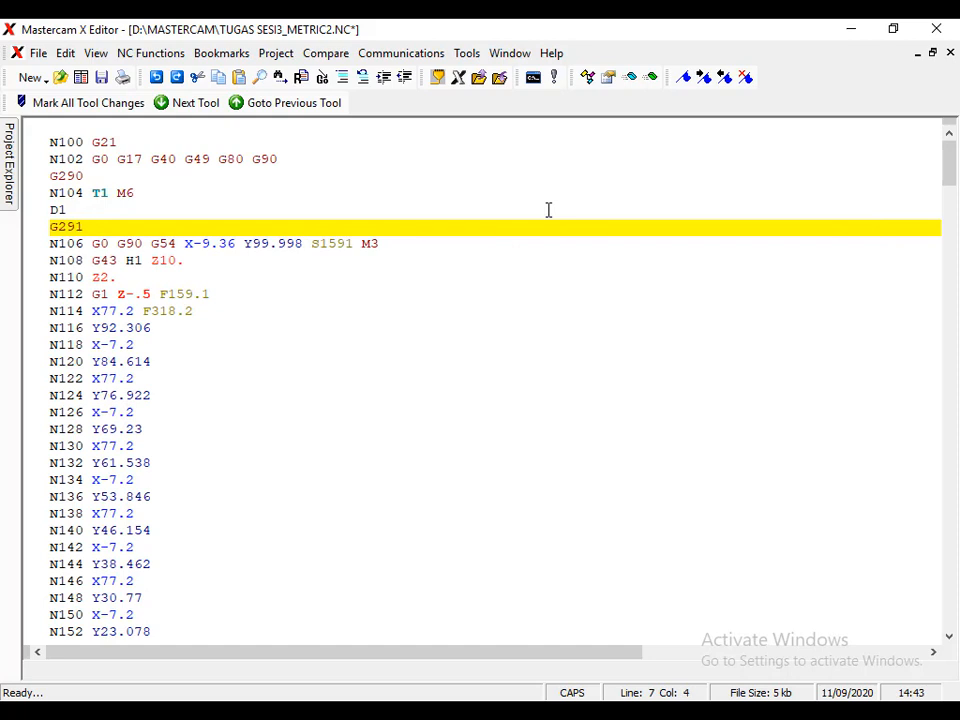
Step: Insert a G290 line before the N238 T2 M6 tool change and D1 and G291 lines after it
scroll(186, 393, "down", 1)
scroll(186, 393, "up", 1)
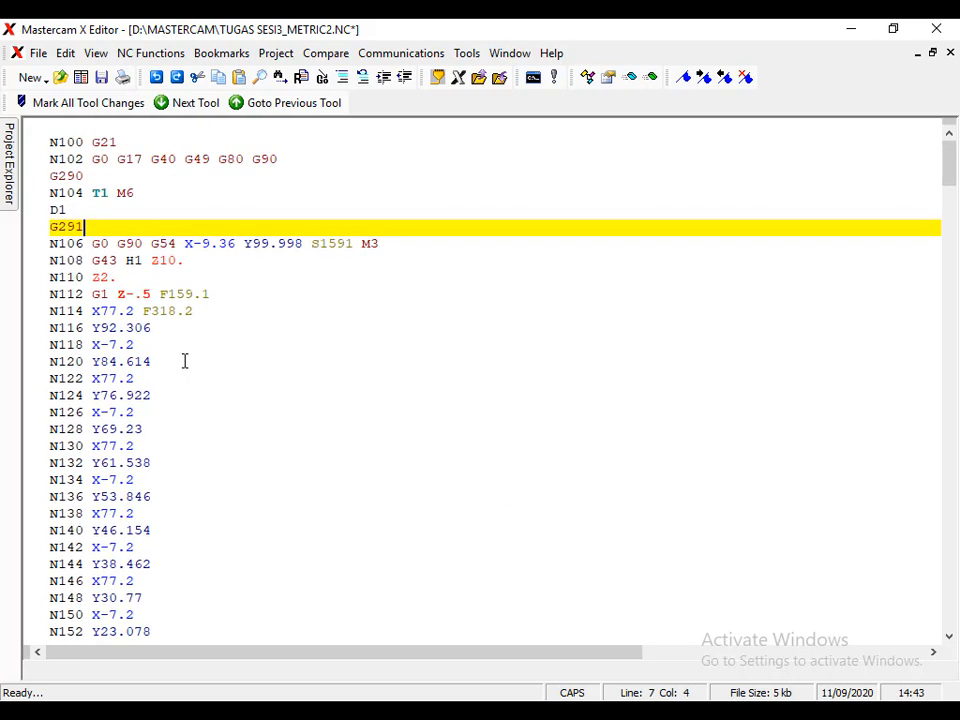
left_click(190, 104)
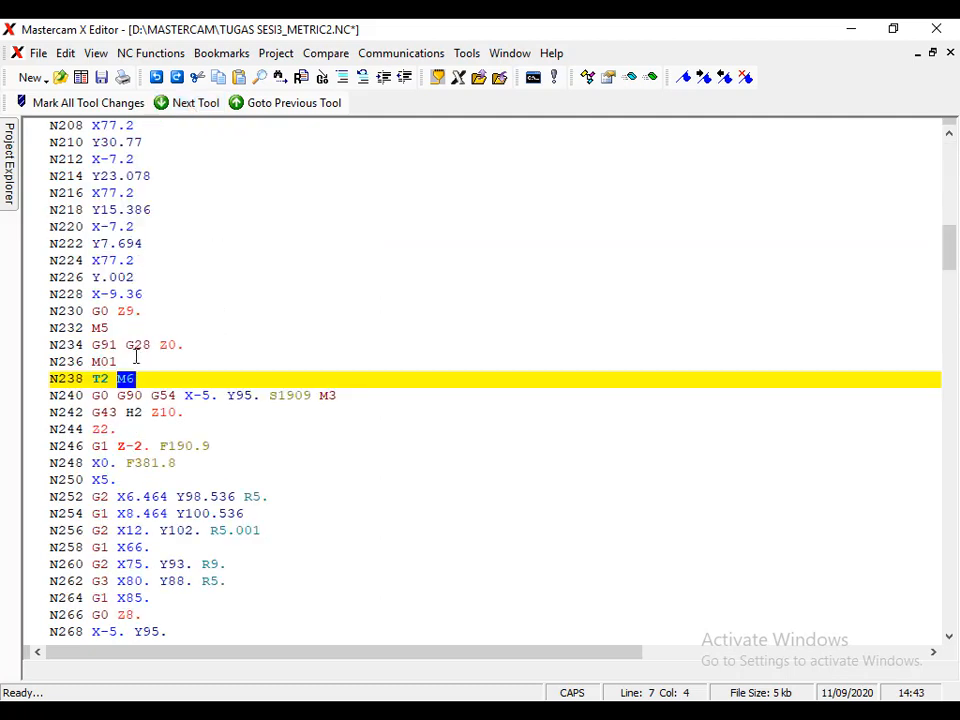
left_click(183, 366)
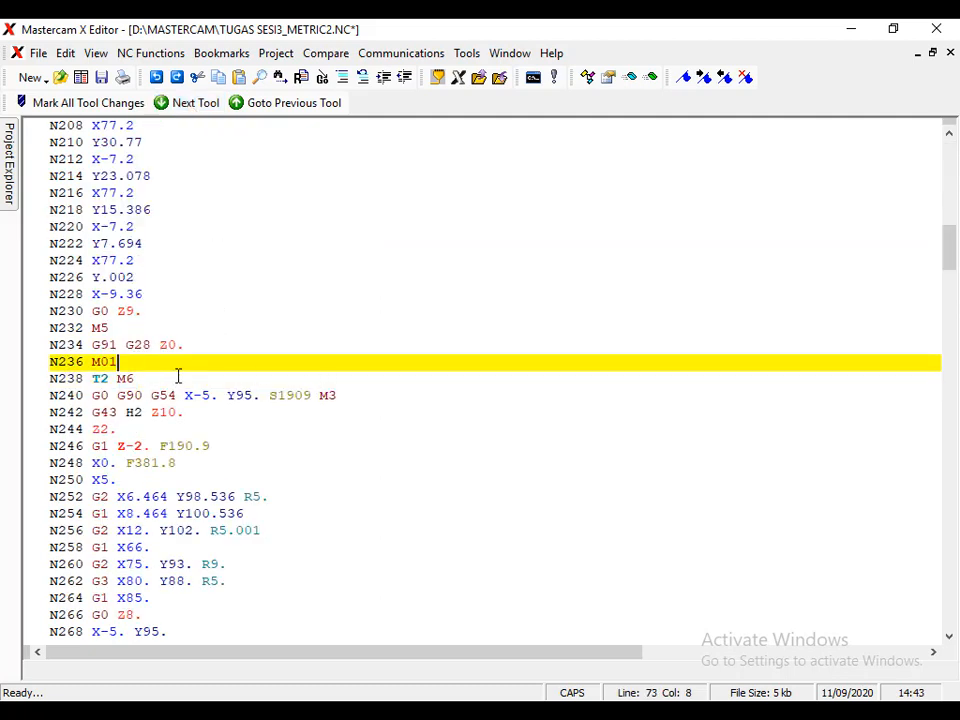
key("Return")
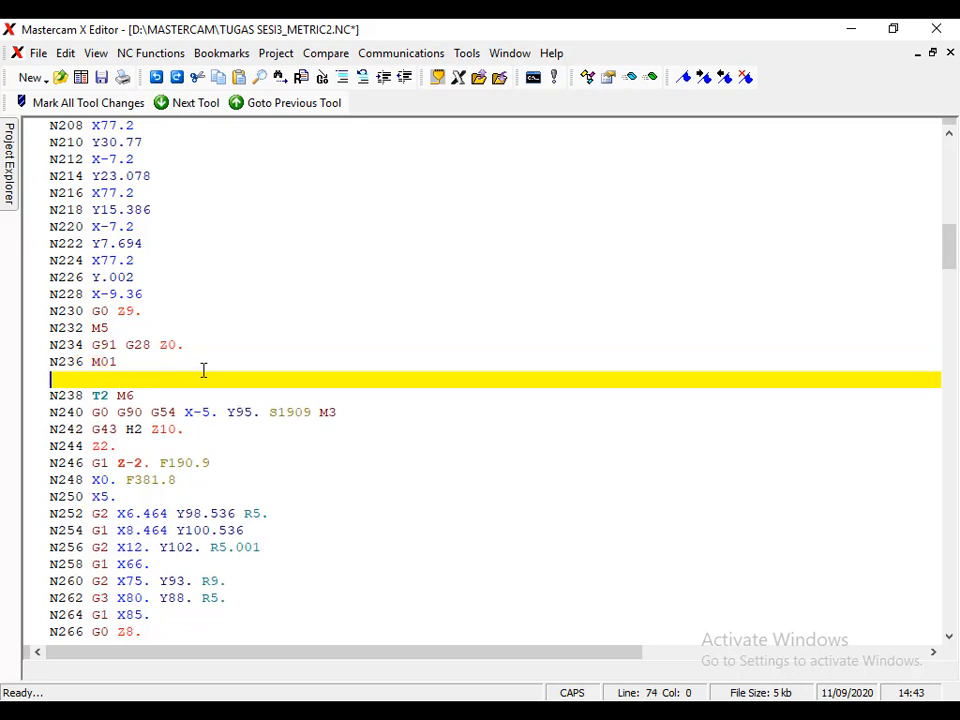
type("G290")
left_click(142, 395)
key("Return")
type("D1")
key("Return")
type("G291")
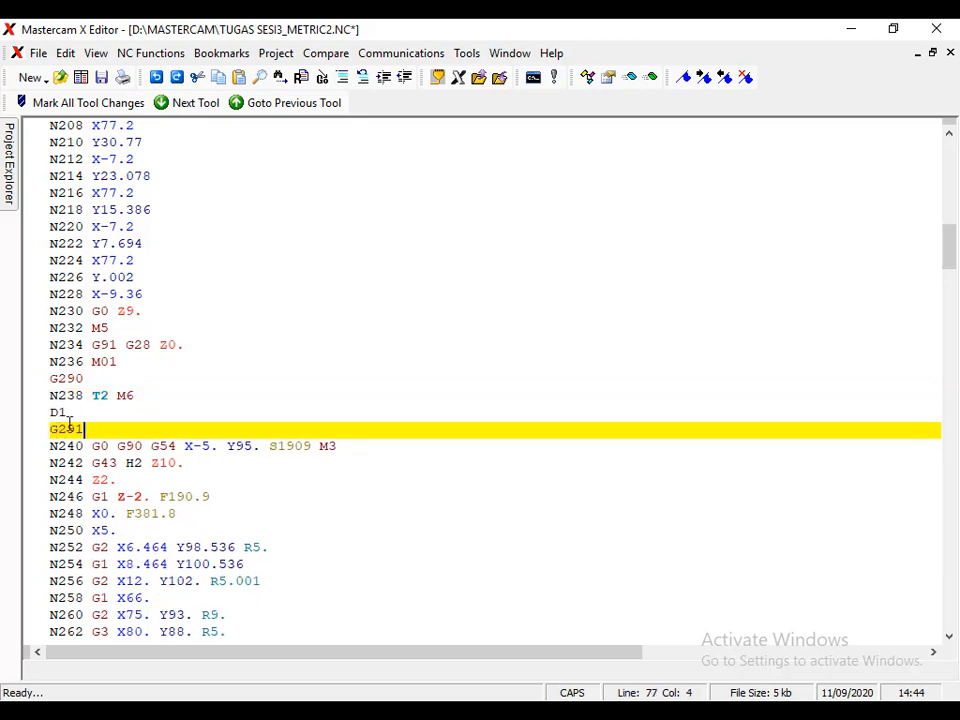
Step: Insert a G290 line before the N378 T1 M6 tool change and D1 and G291 lines after it
left_click(197, 104)
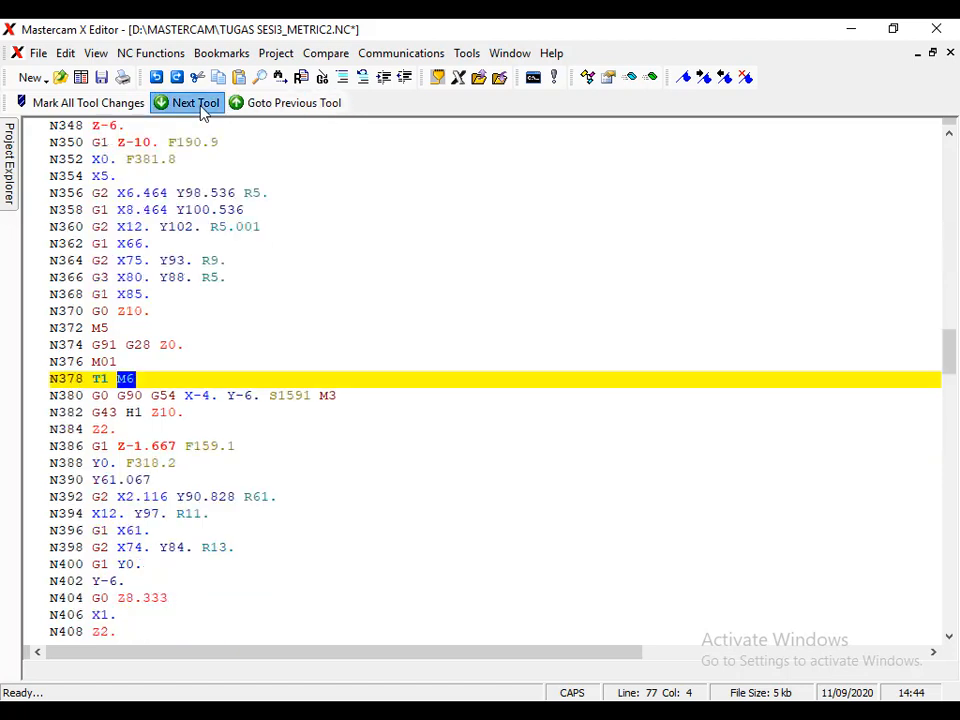
left_click(191, 361)
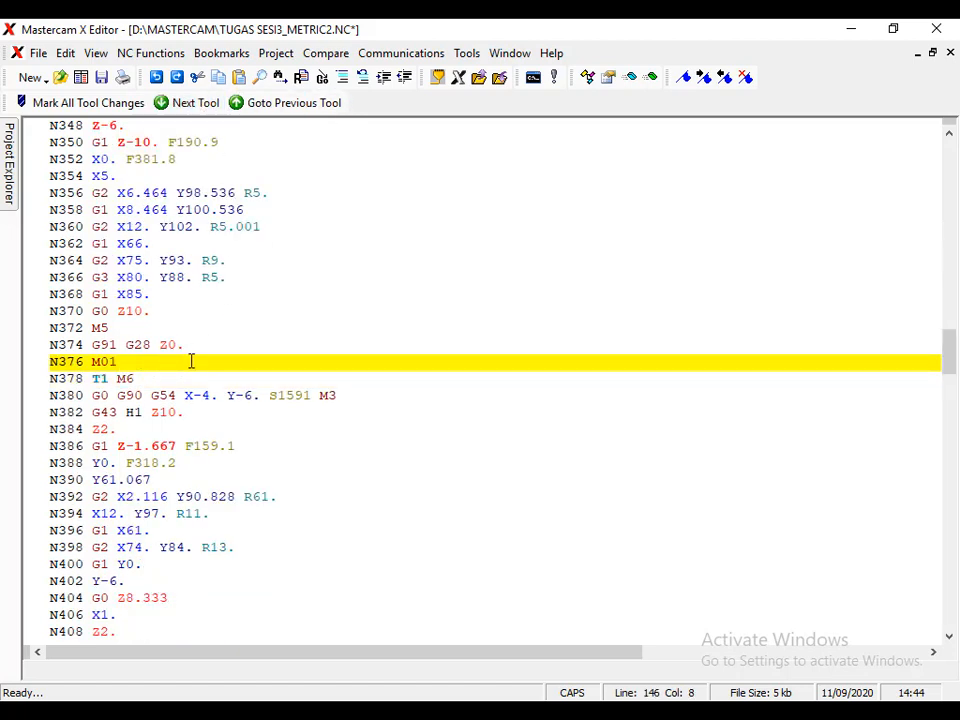
key("Return")
type("G290")
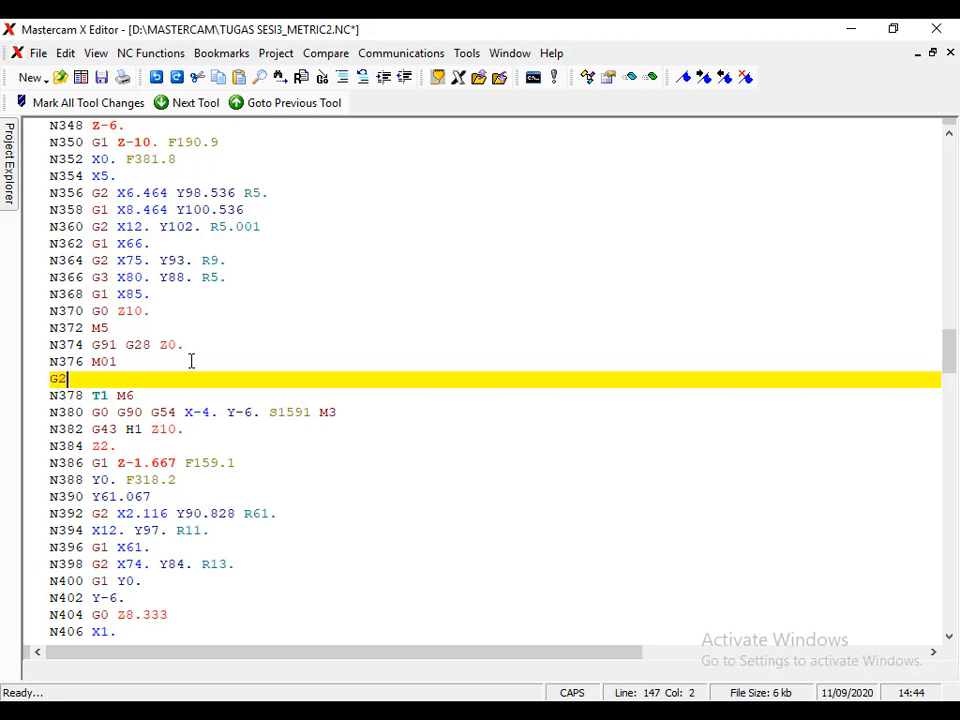
left_click(162, 398)
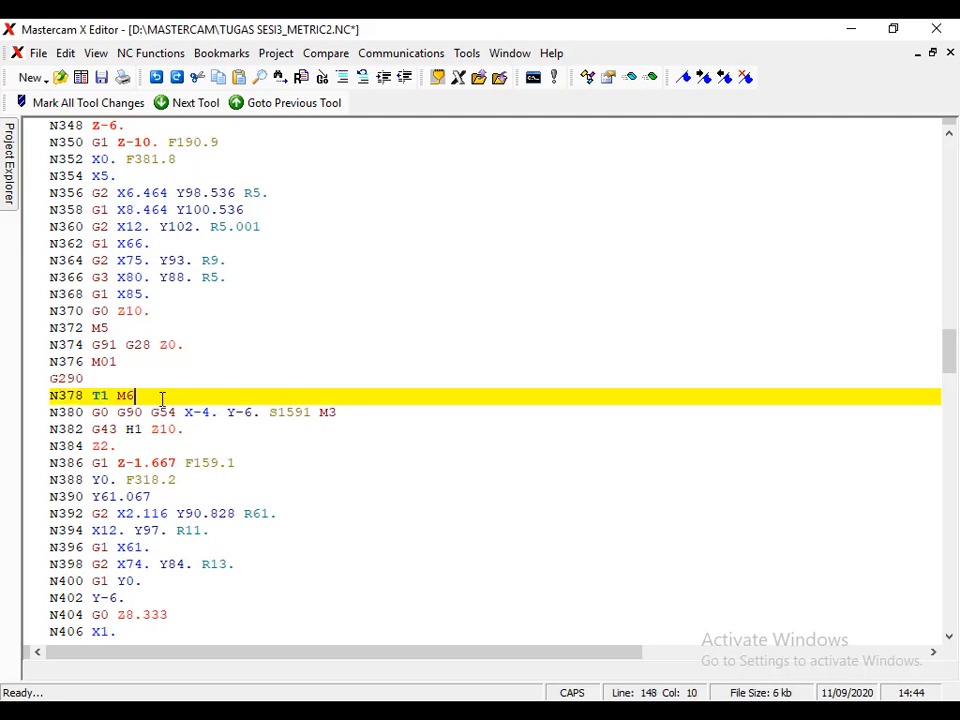
key("Return")
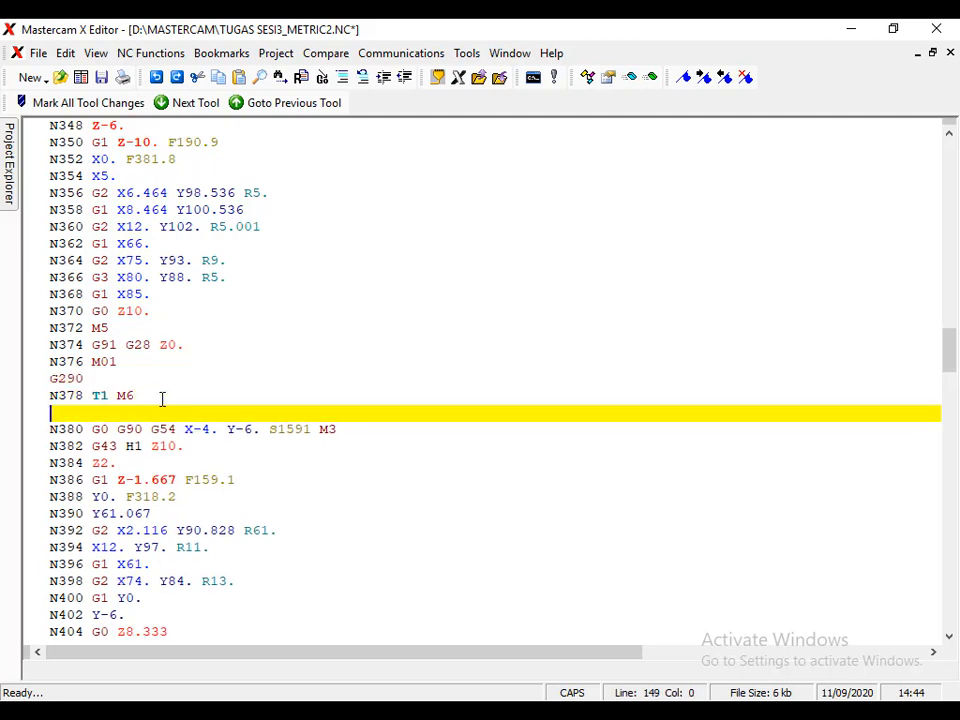
type("D1")
key("Return")
type("G291")
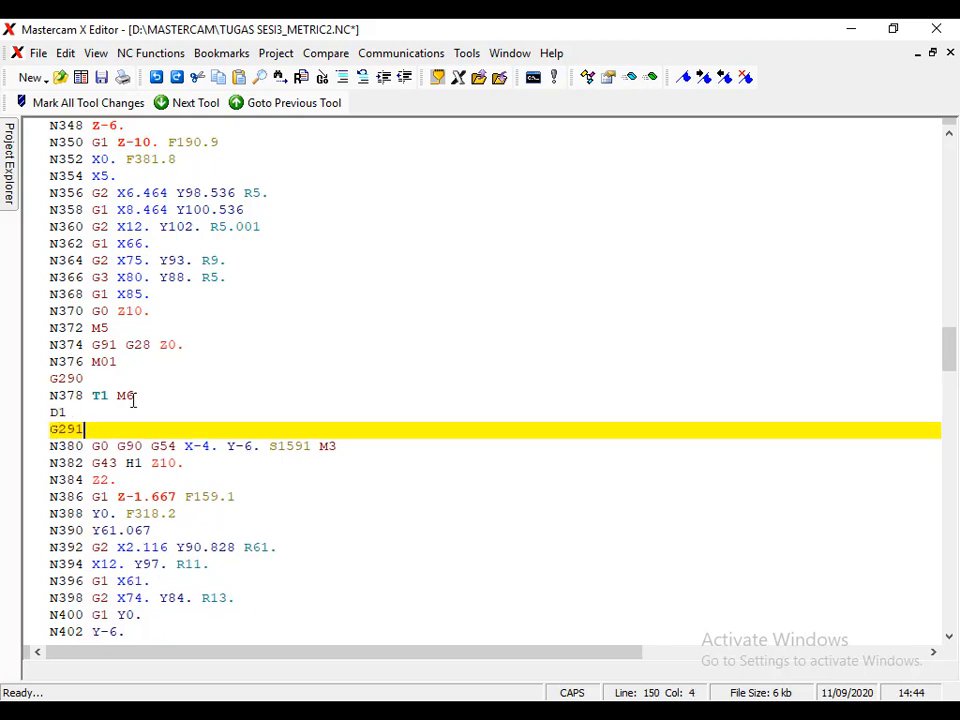
Step: Insert a G290 line before the N600 T3 M6 tool change and D1 and G291 lines after it
left_click(190, 102)
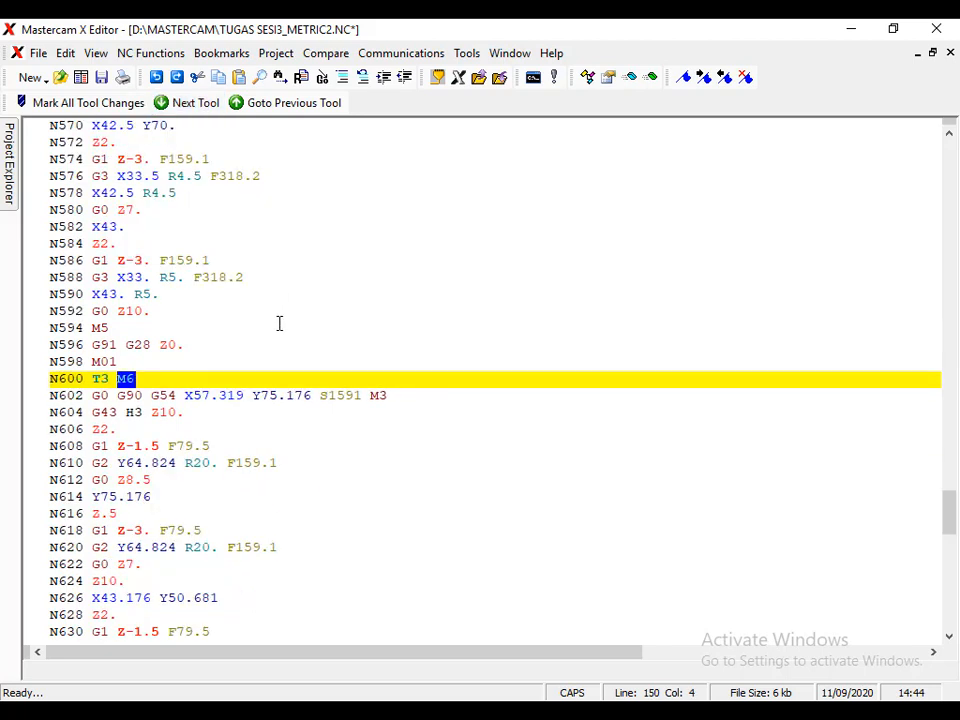
left_click(133, 364)
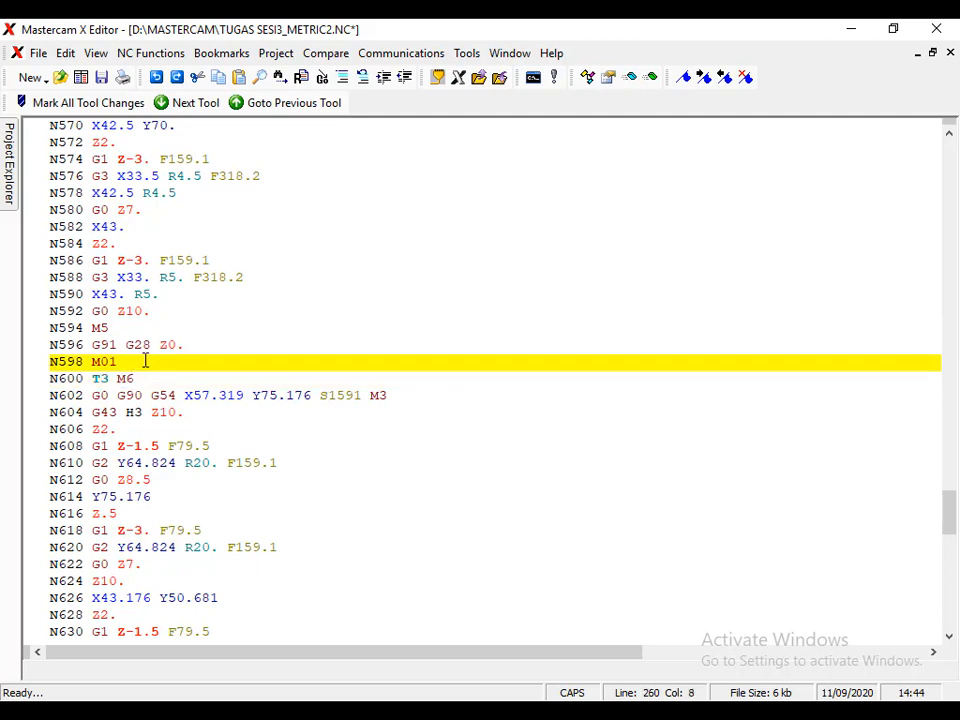
key("Return")
type("G290")
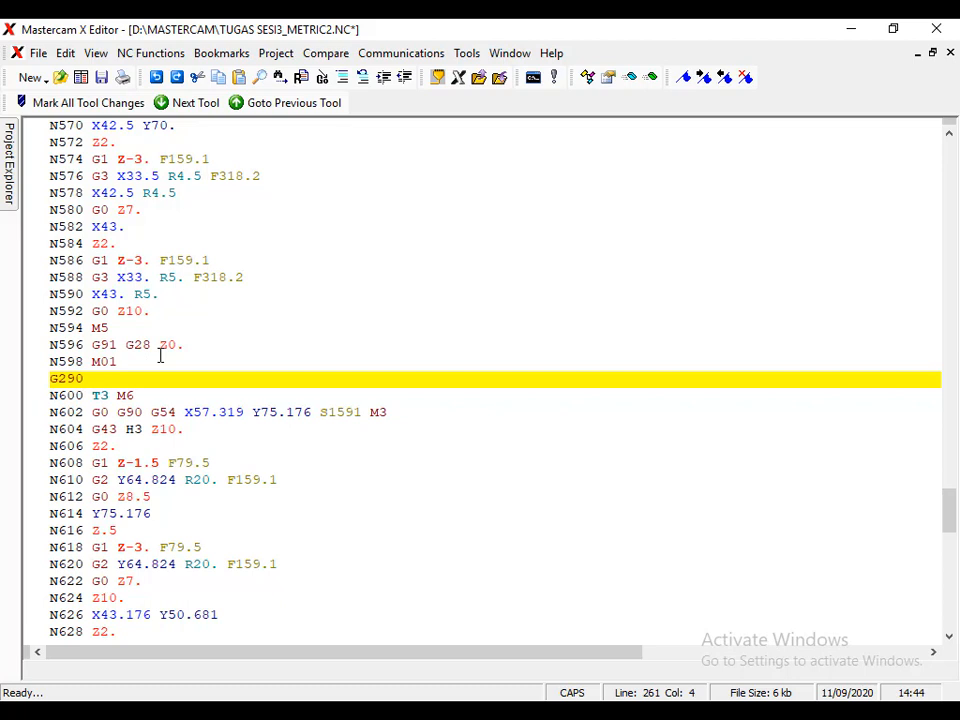
left_click(146, 397)
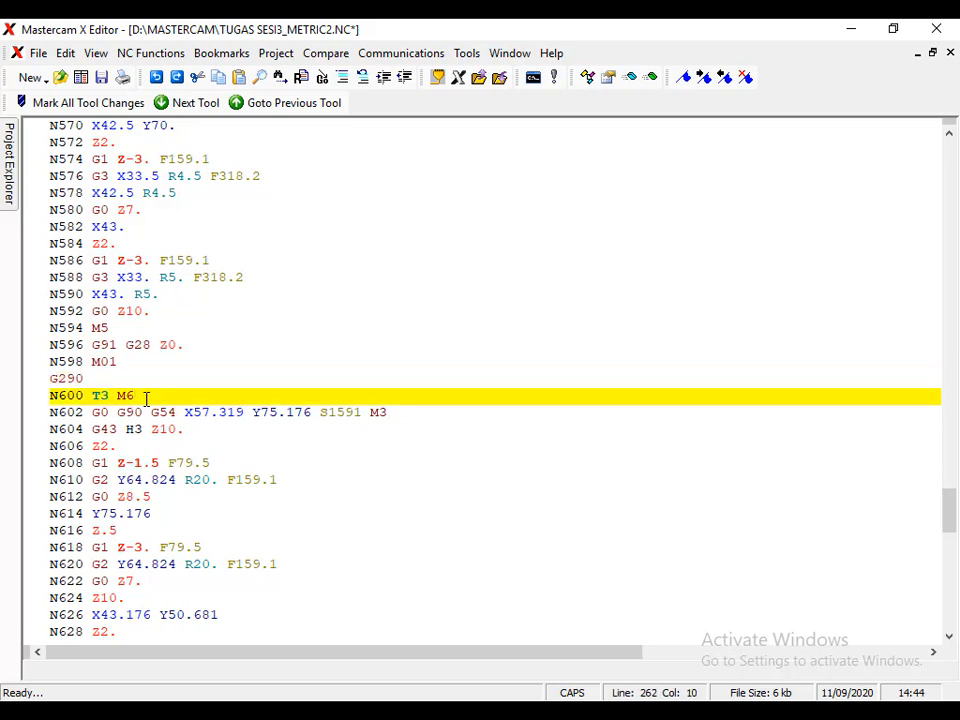
key("Return")
type("D1")
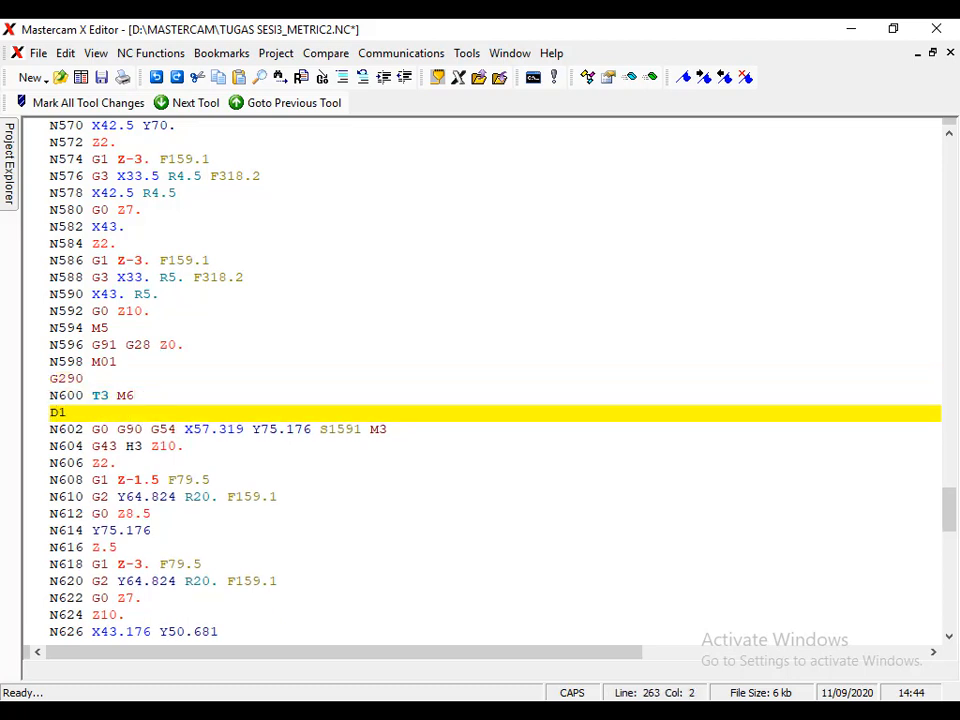
key("Return")
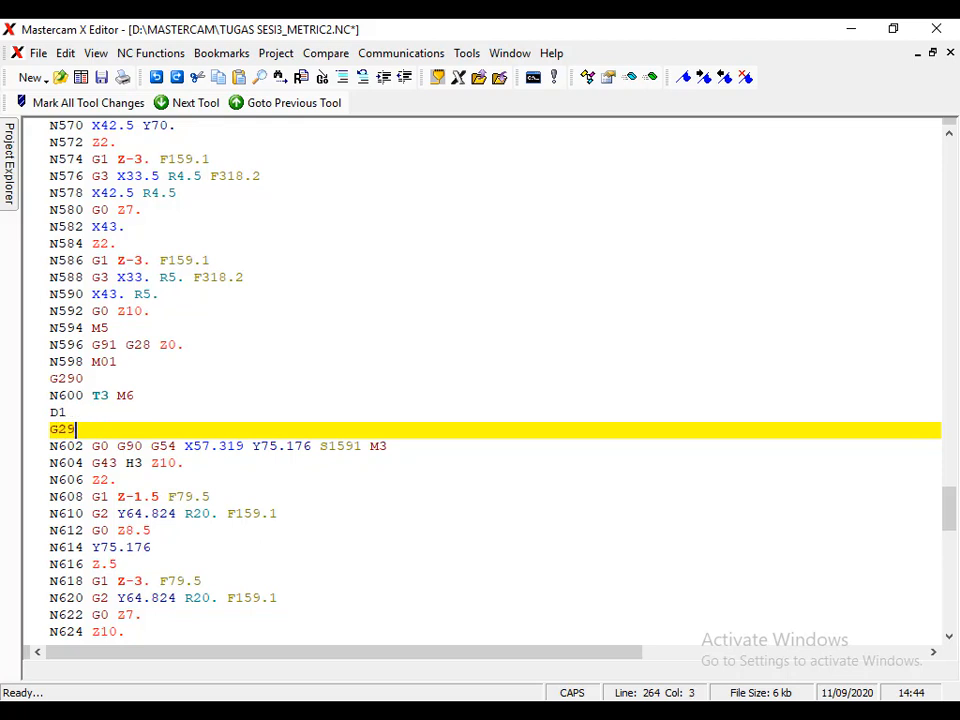
Step: Insert a G290 line before the N674 T4 M6 tool change and D1 and G291 lines after it
left_click(196, 104)
left_click(139, 361)
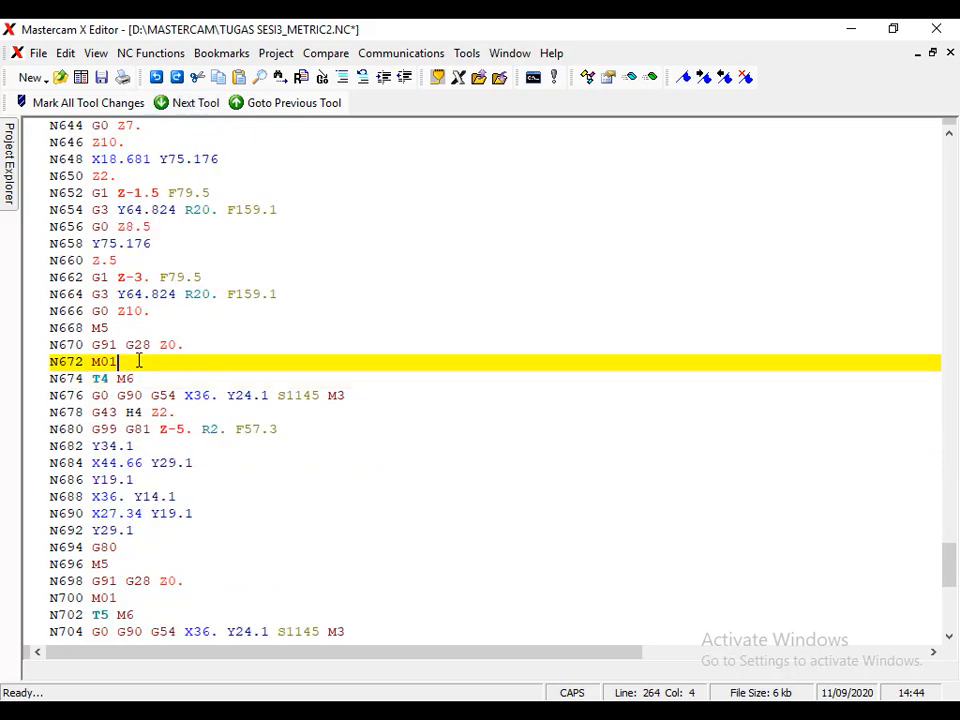
key("Return")
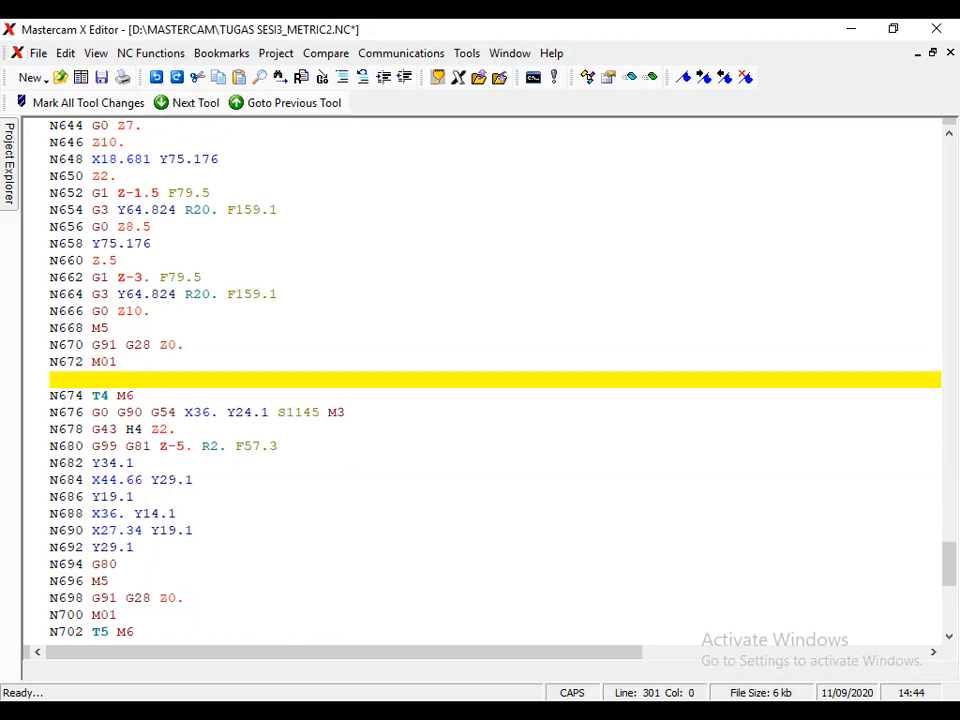
type("G290")
left_click(145, 394)
key("Return")
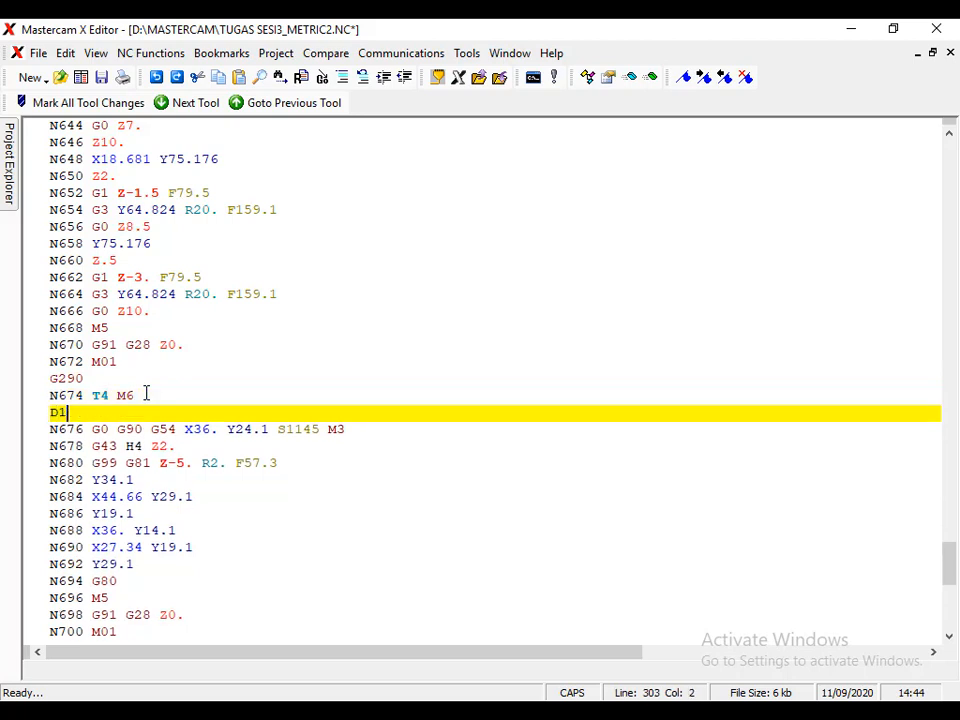
type("D1")
key("Return")
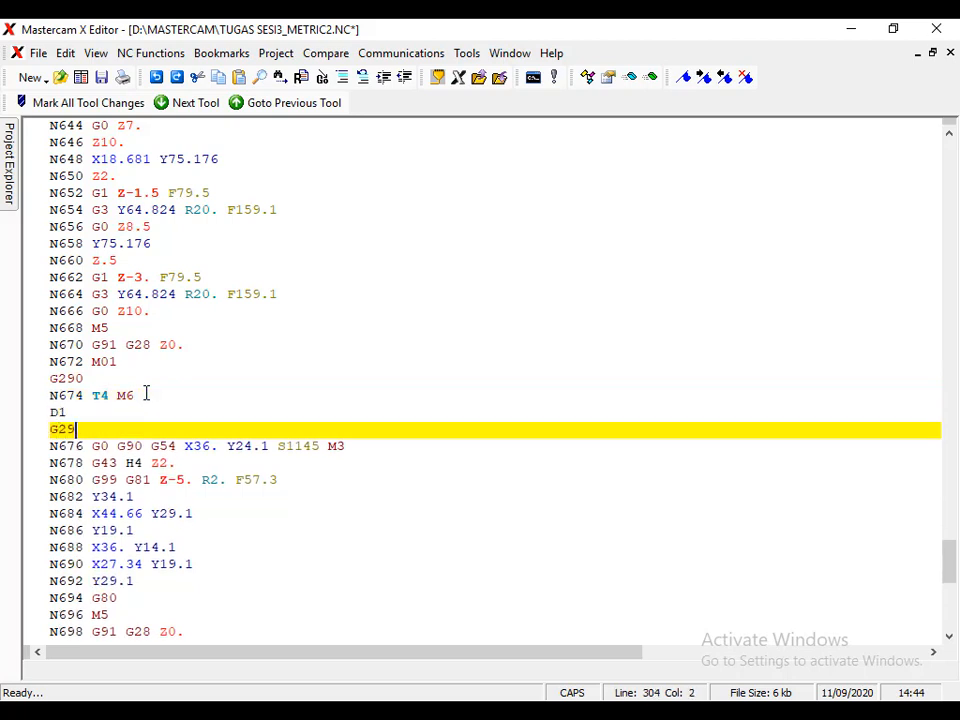
Step: Insert a G290 line before the N702 T5 M6 tool change and D1 and G291 lines after it
left_click(193, 104)
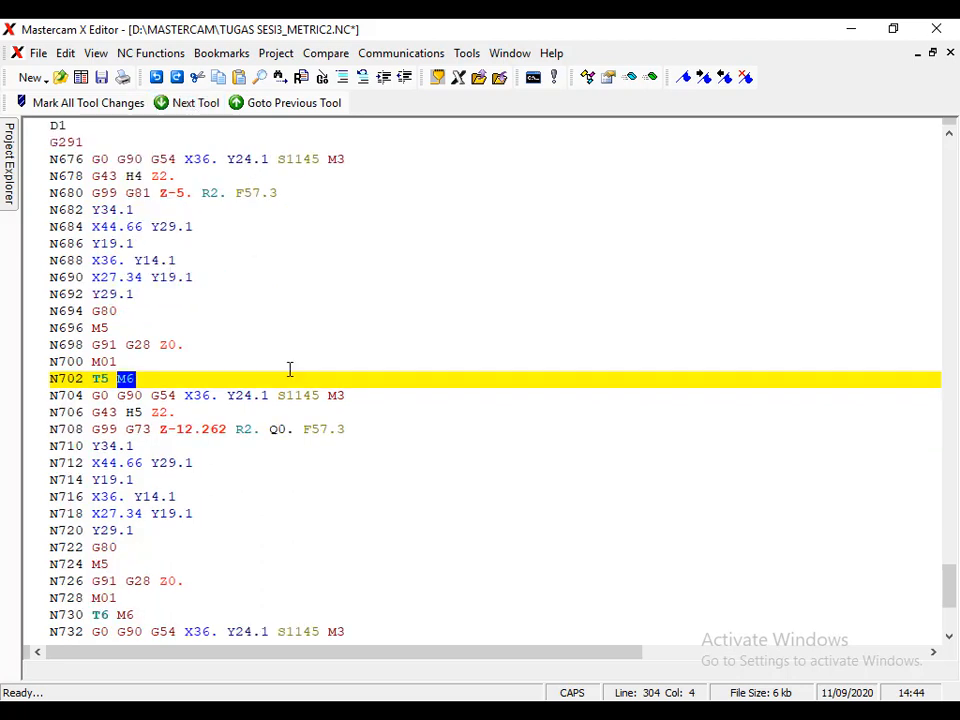
left_click(140, 361)
key("Return")
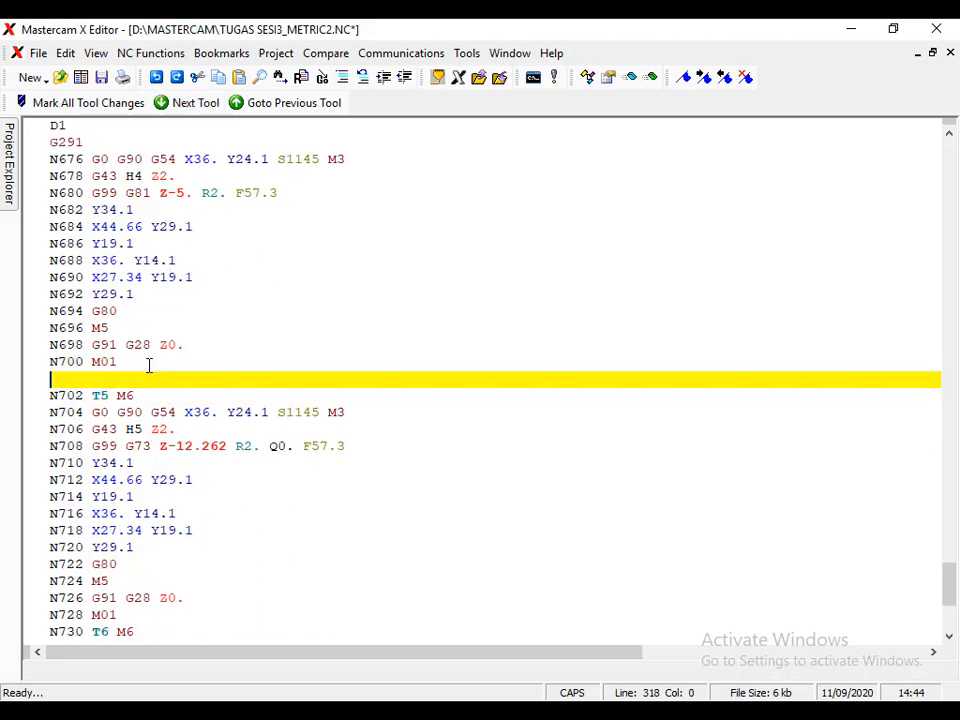
type("G290")
left_click(153, 395)
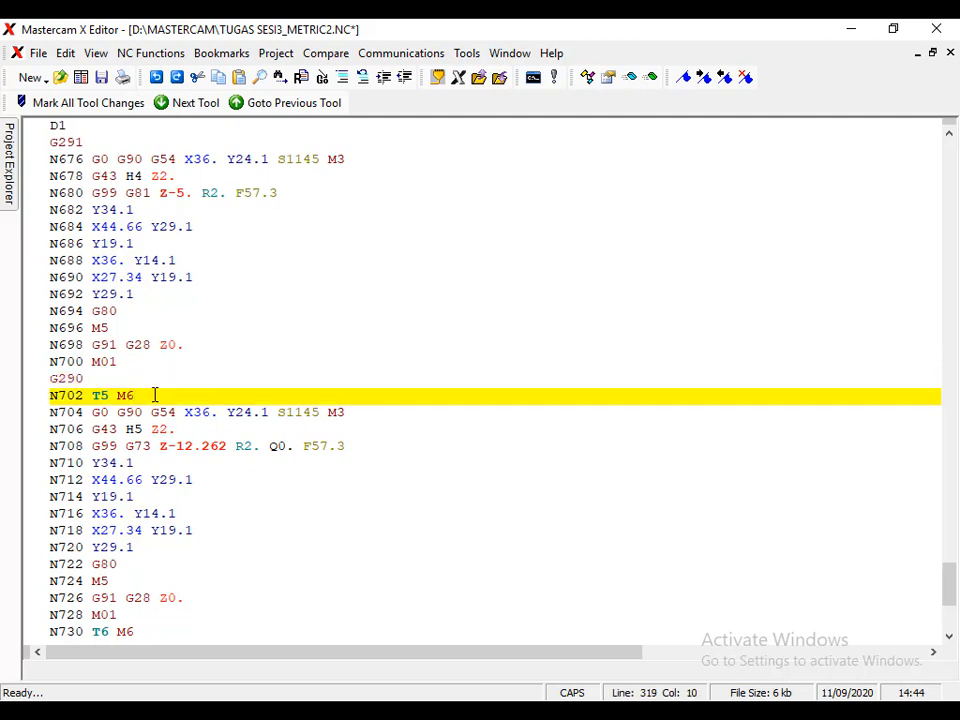
key("Return")
type("D1")
key("Return")
type("G21")
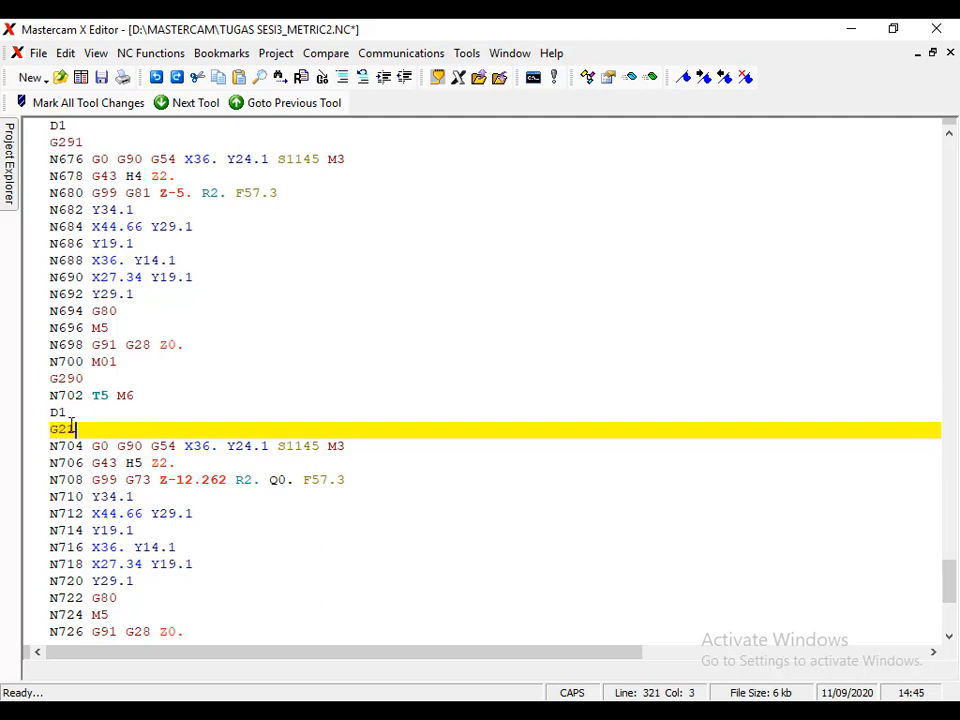
left_click_drag(62, 427, 114, 429)
type("29")
Step: Insert a G290 line before the N730 T6 M6 tool change and D1 and G291 lines after it
left_click(210, 104)
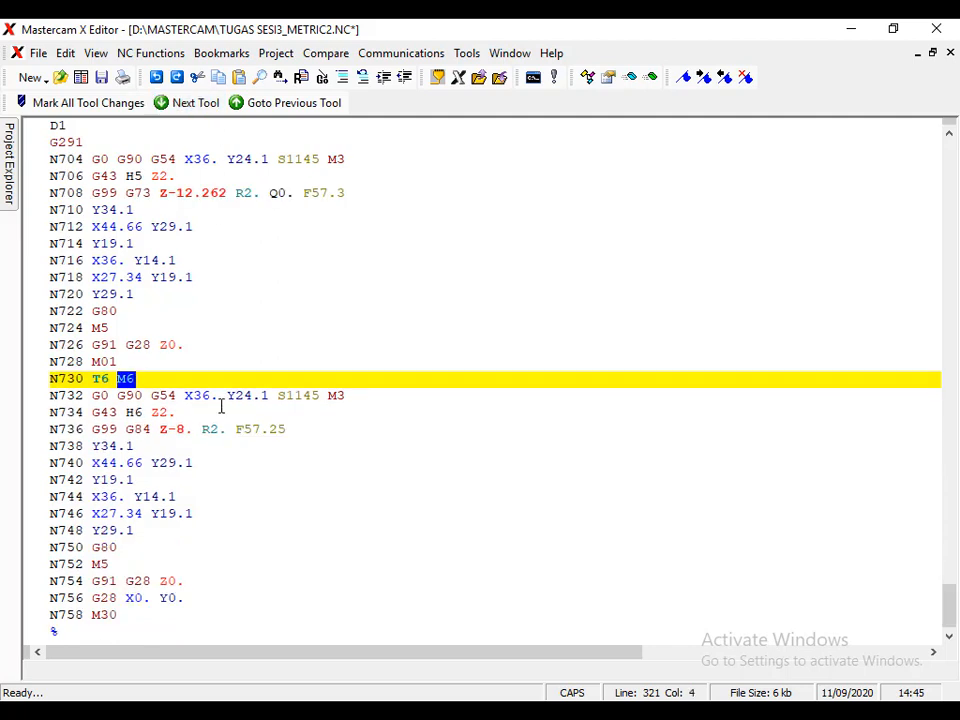
left_click(134, 362)
key("Return")
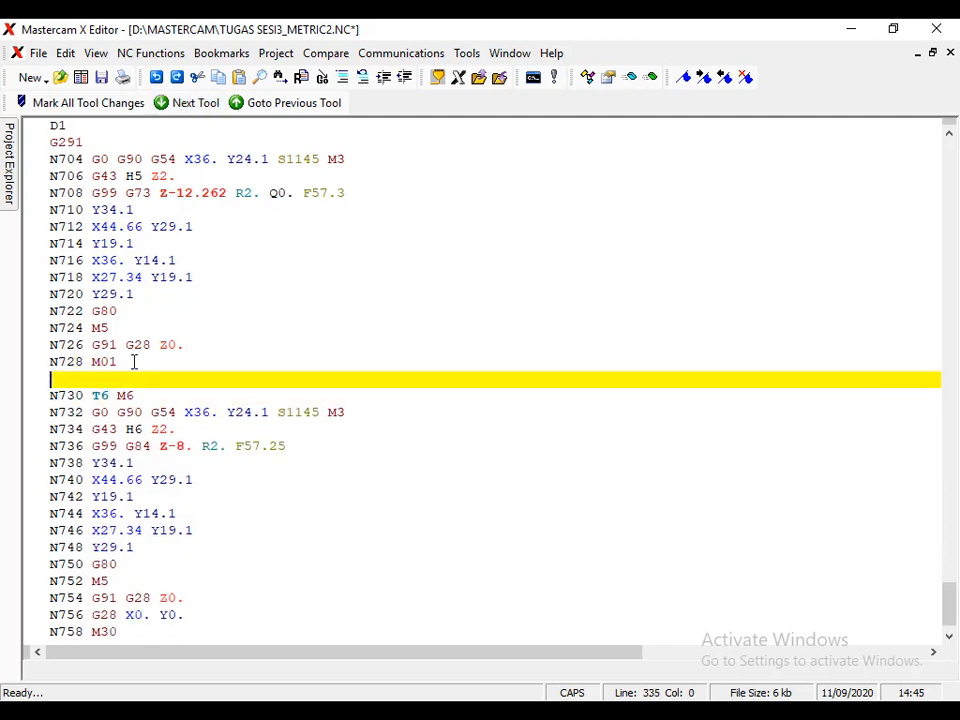
type("G290")
left_click(152, 396)
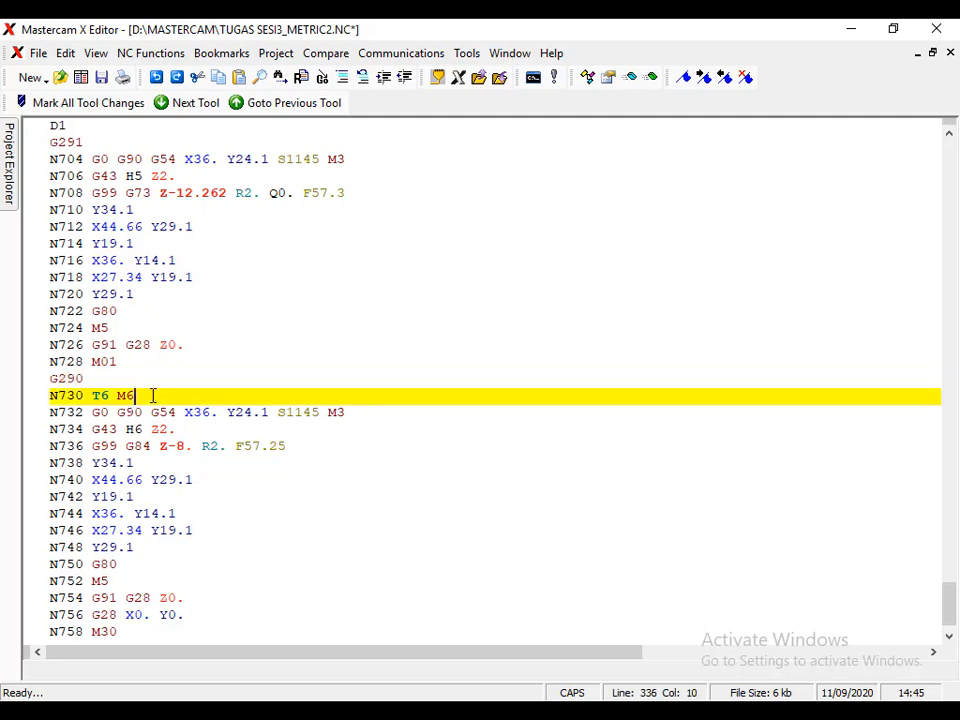
key("Return")
type("D1")
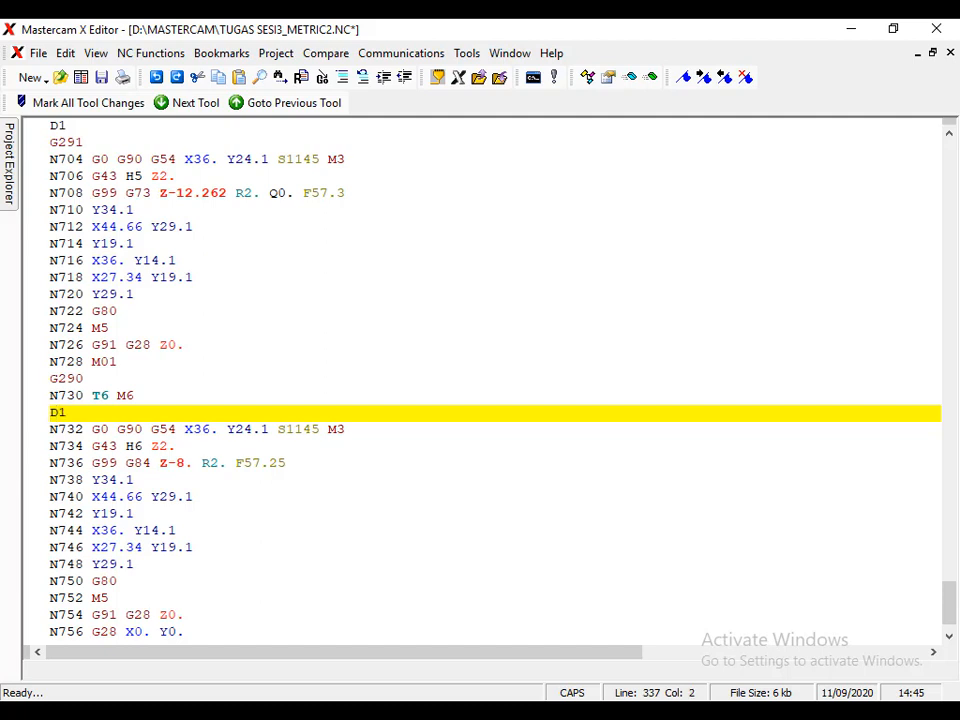
key("Return")
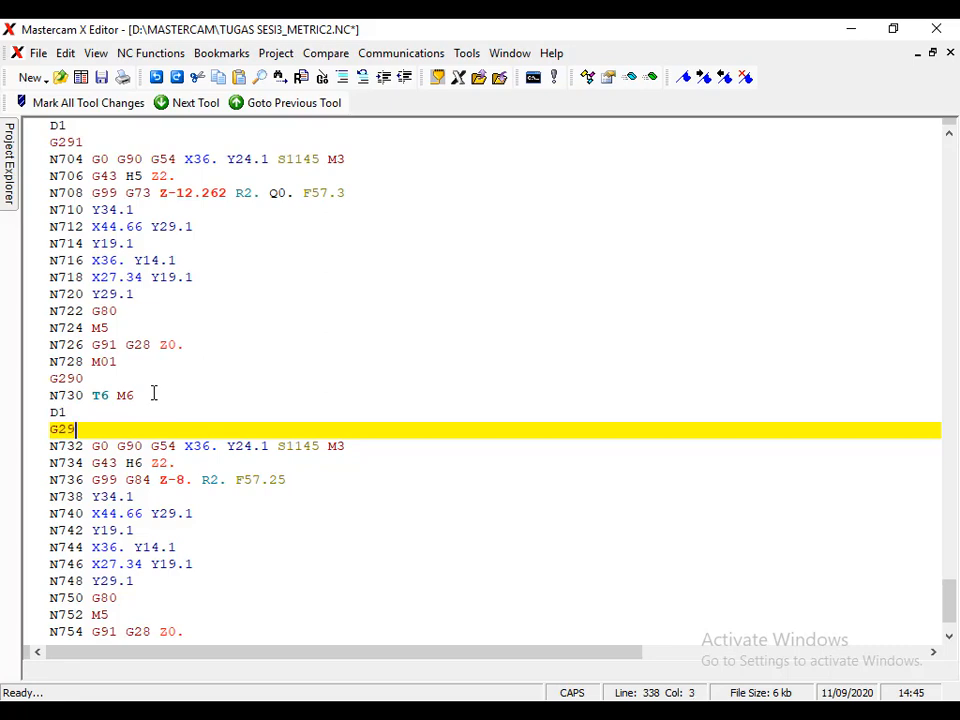
type("G291")
Step: Check the edited program from its end back to line N100 and save the NC file
scroll(144, 420, "down", 2)
scroll(148, 463, "up", 12)
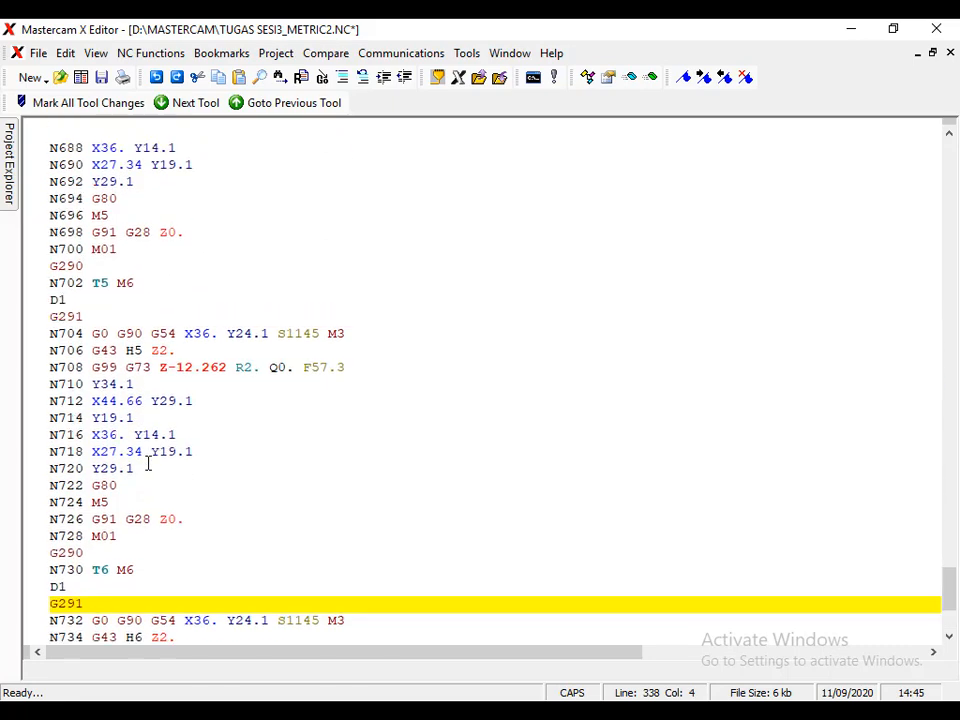
scroll(148, 463, "up", 20)
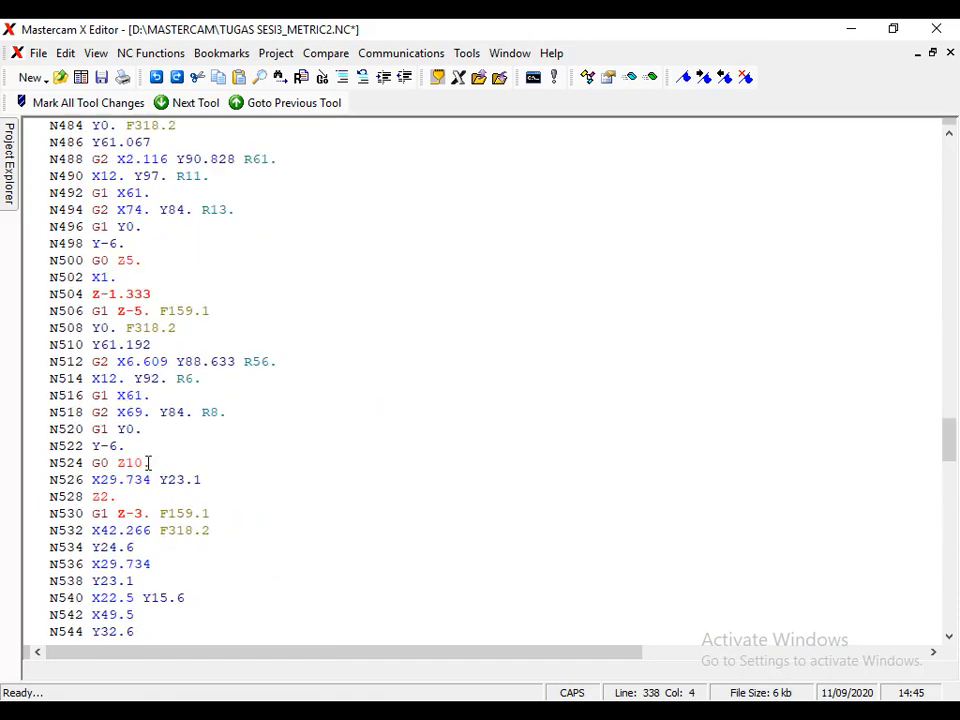
scroll(148, 463, "up", 20)
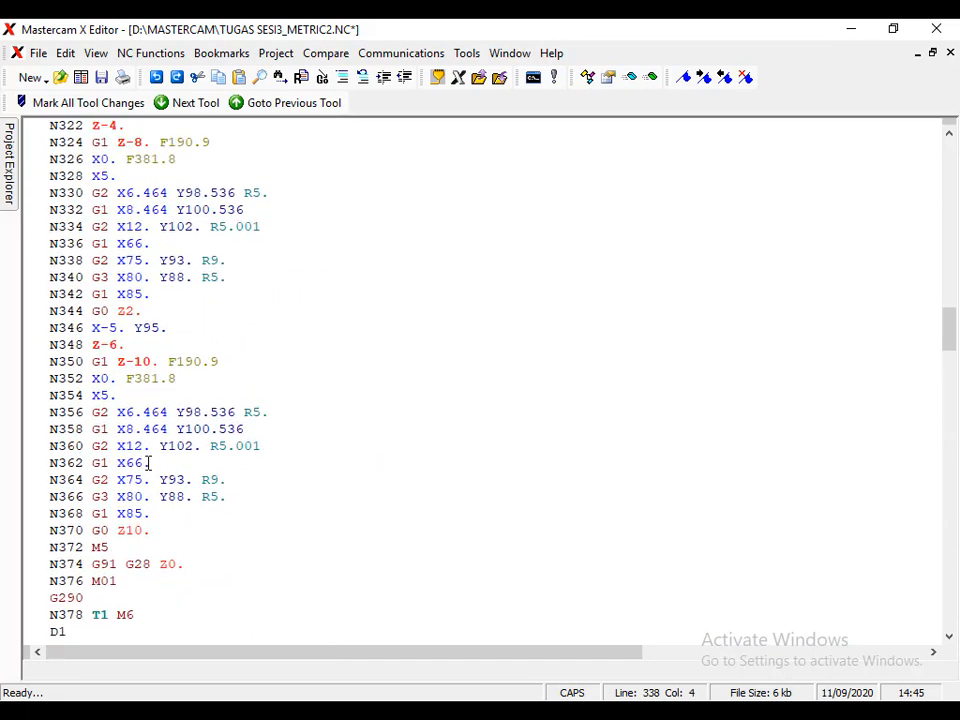
scroll(121, 367, "up", 20)
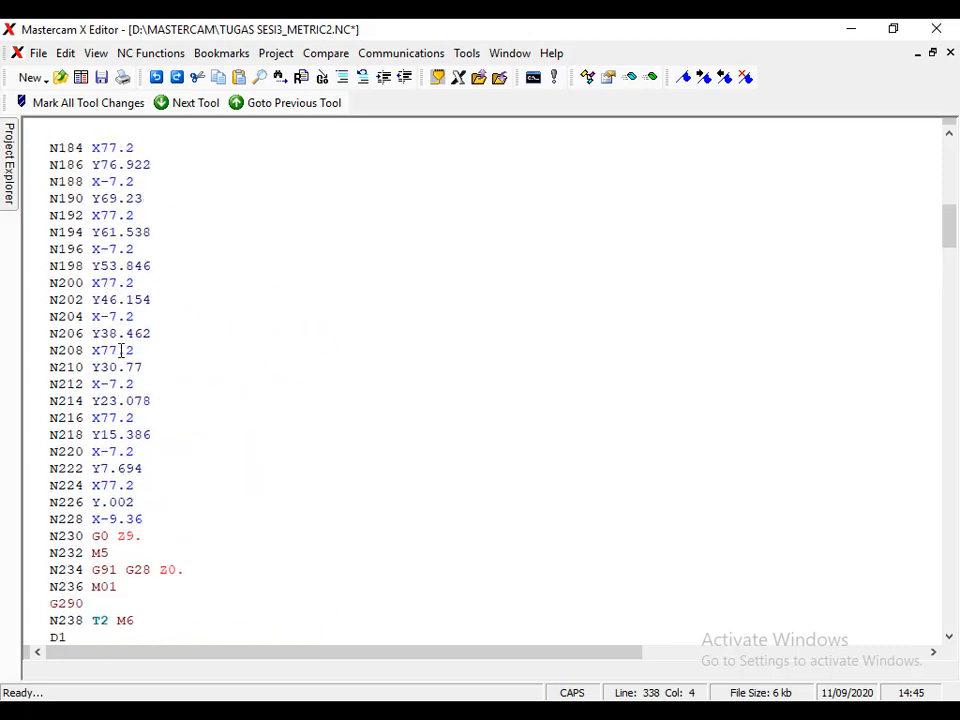
scroll(121, 350, "up", 4)
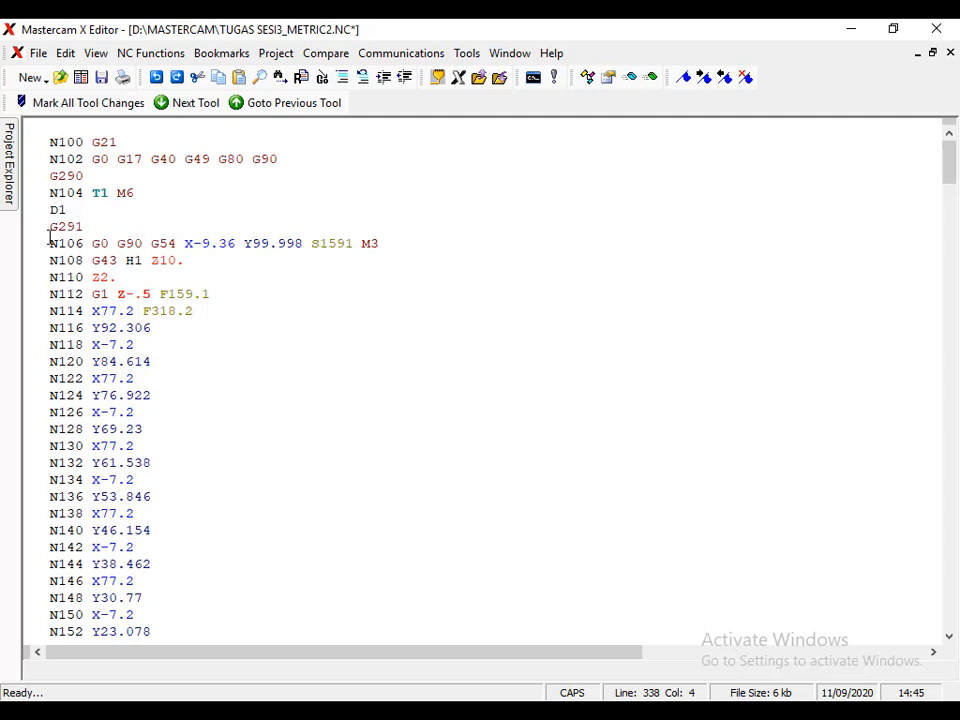
left_click(101, 77)
Step: Switch to Mastercam Mill X5, run a slightly slowed Verify simulation of all operations from an isometric view, and close Verify
left_click(500, 706)
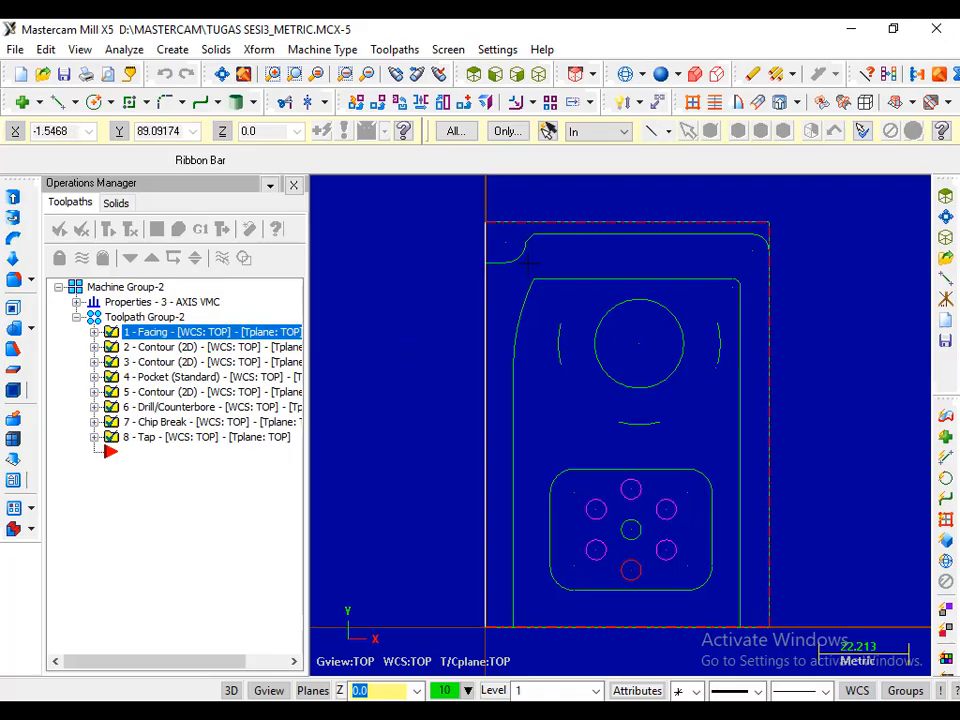
right_click(808, 249)
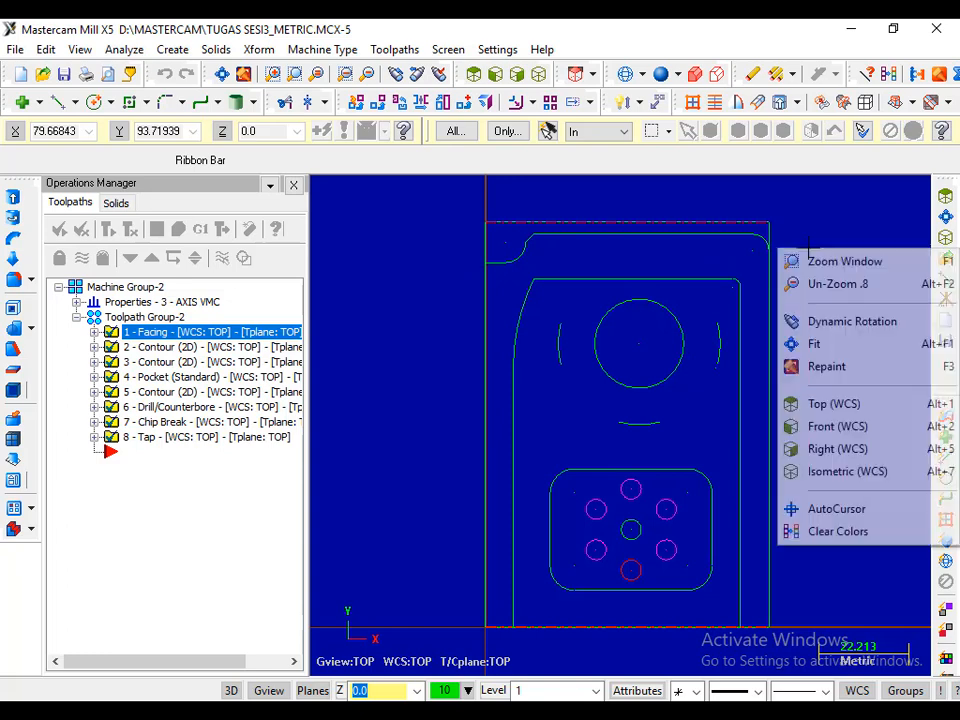
left_click(830, 481)
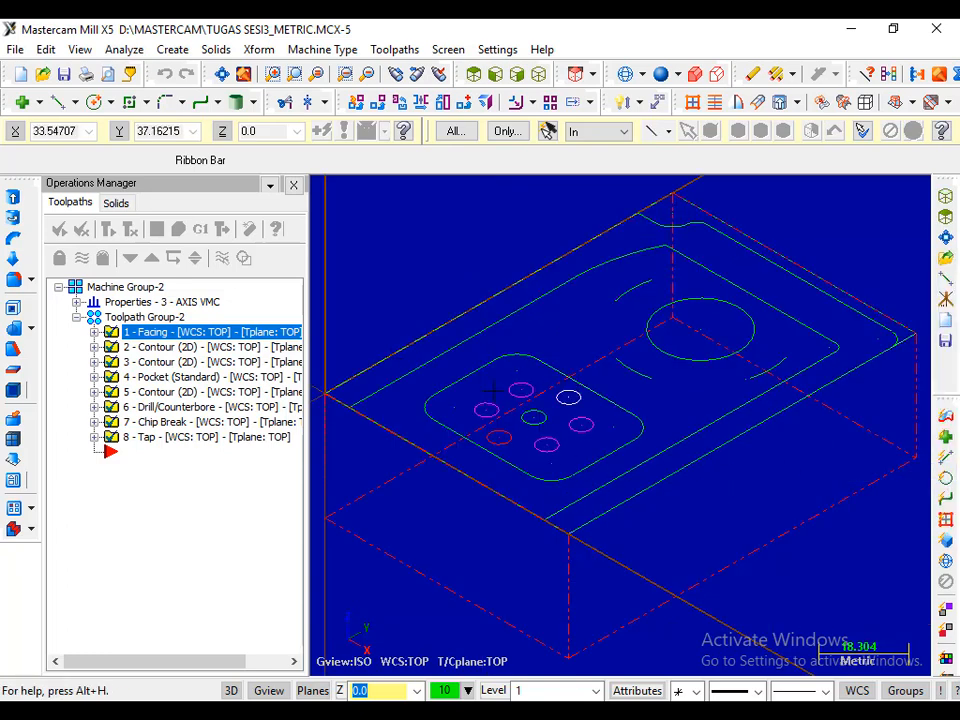
scroll(472, 390, "up", 4)
scroll(472, 390, "down", 9)
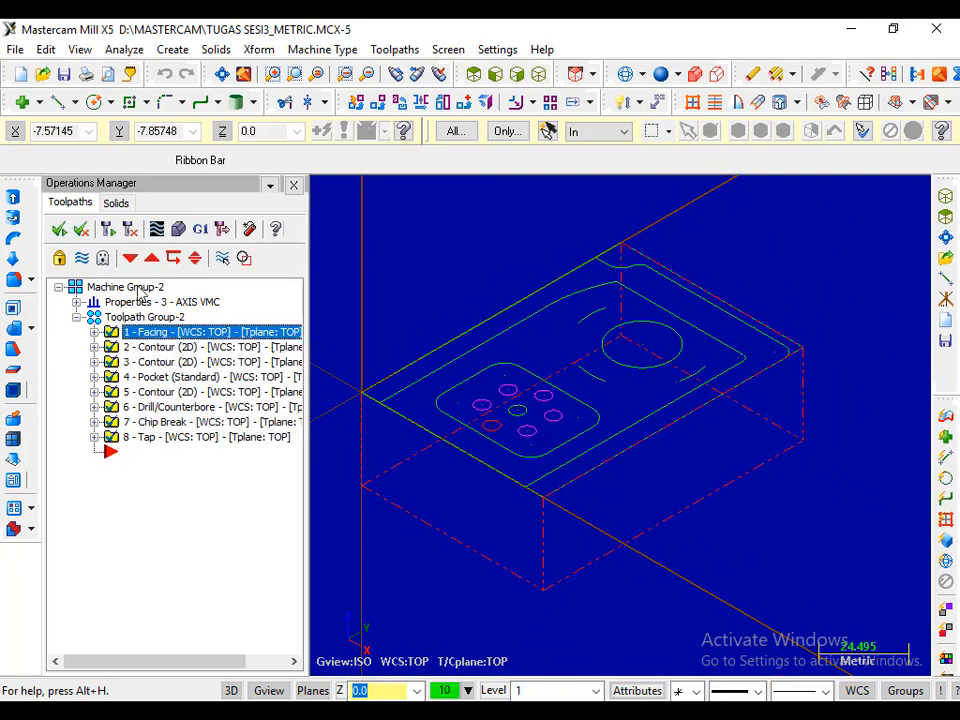
left_click(178, 230)
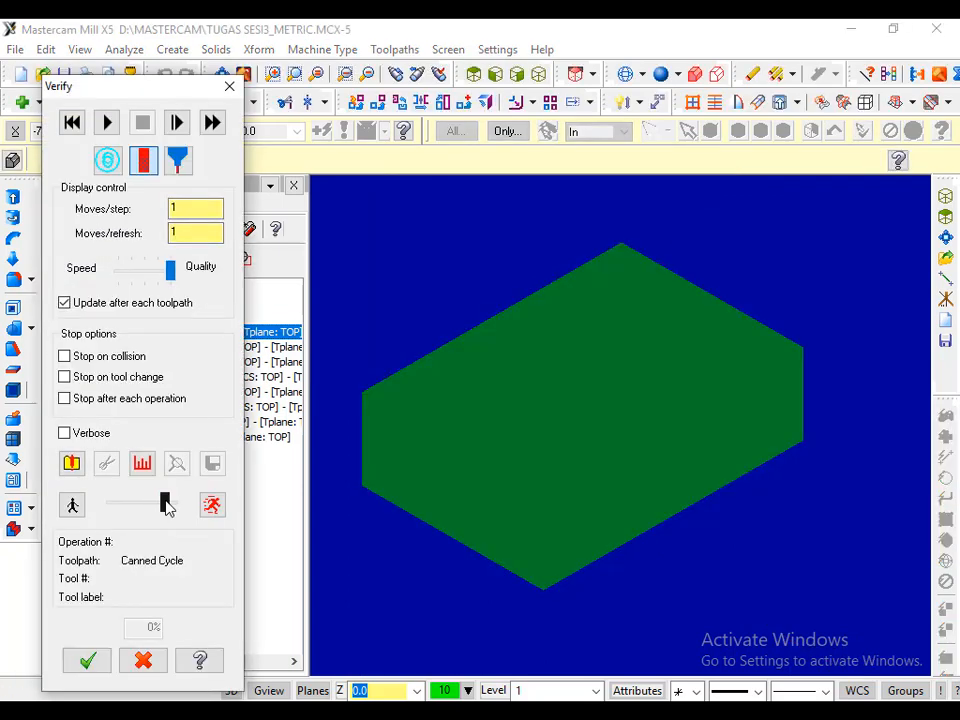
left_click_drag(166, 506, 160, 504)
left_click(108, 123)
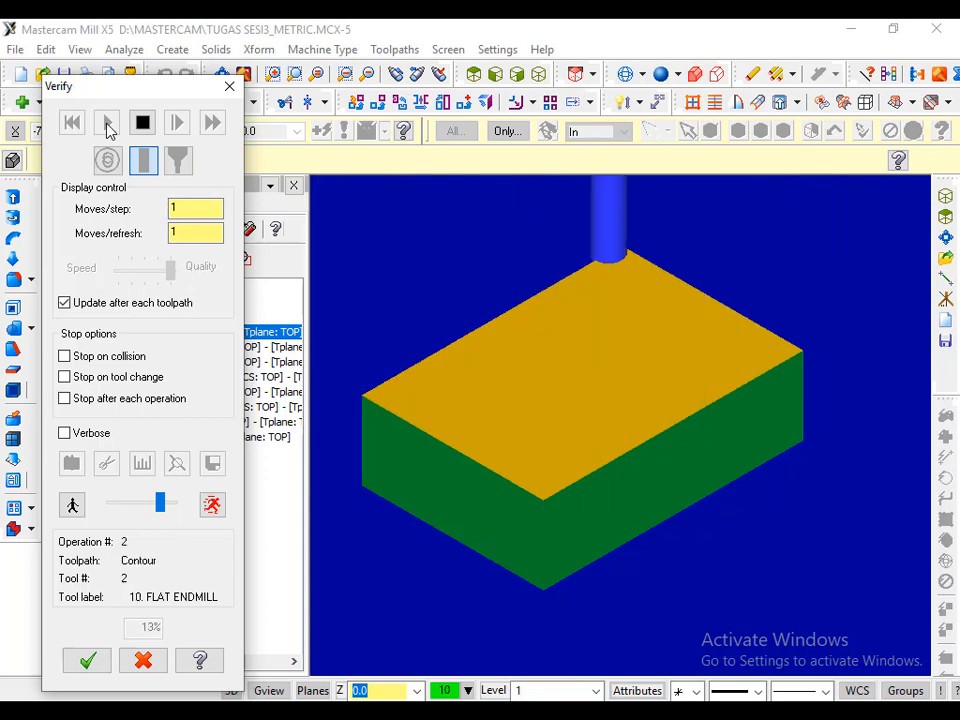
middle_click_drag(600, 422, 752, 407)
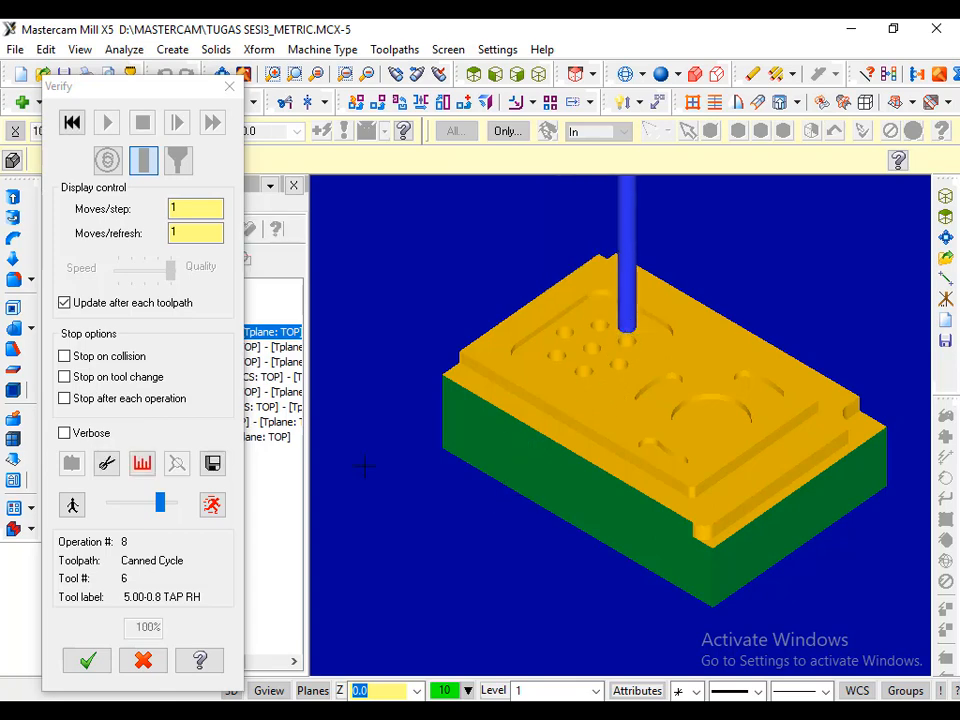
left_click(88, 662)
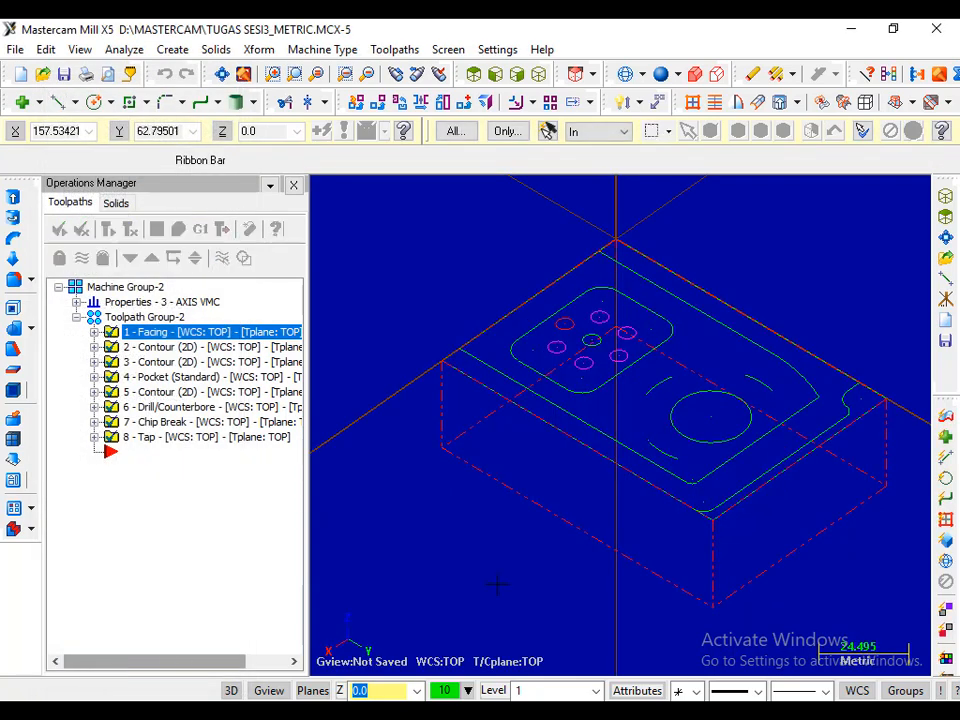